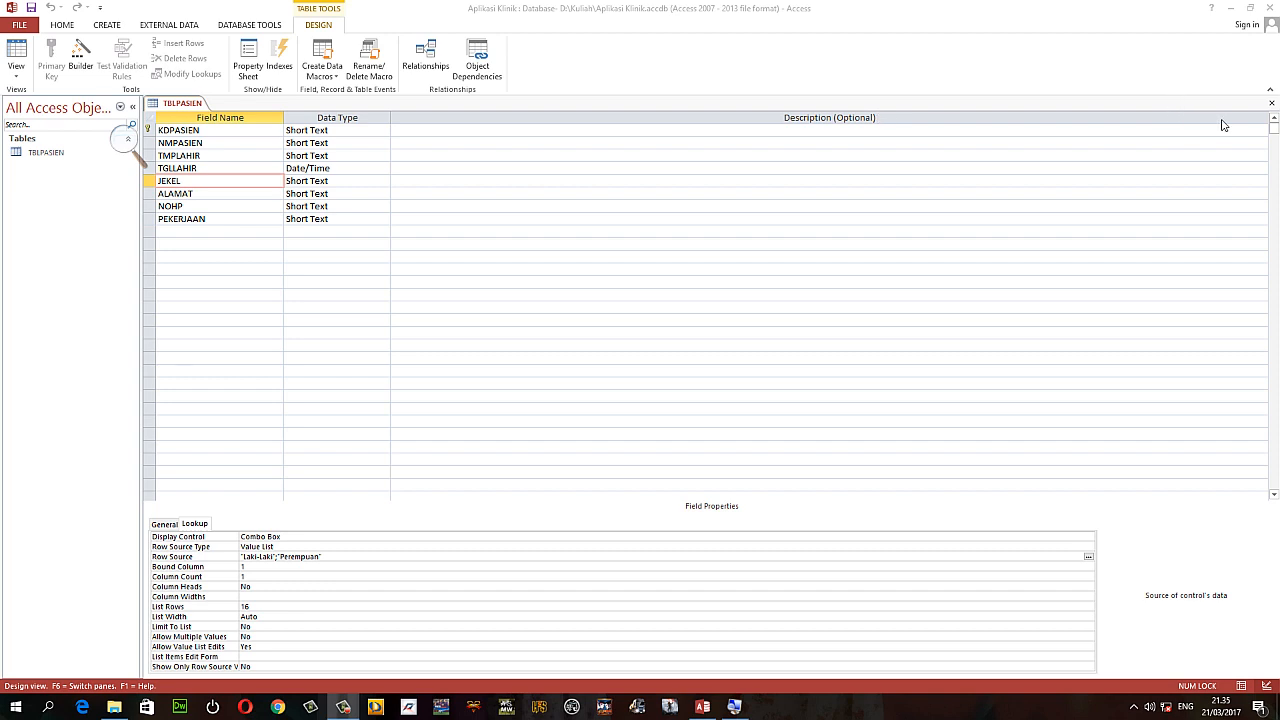
# Close the TBLPASIEN table and start a new blank table in Design view
pyautogui.click(1271, 104)
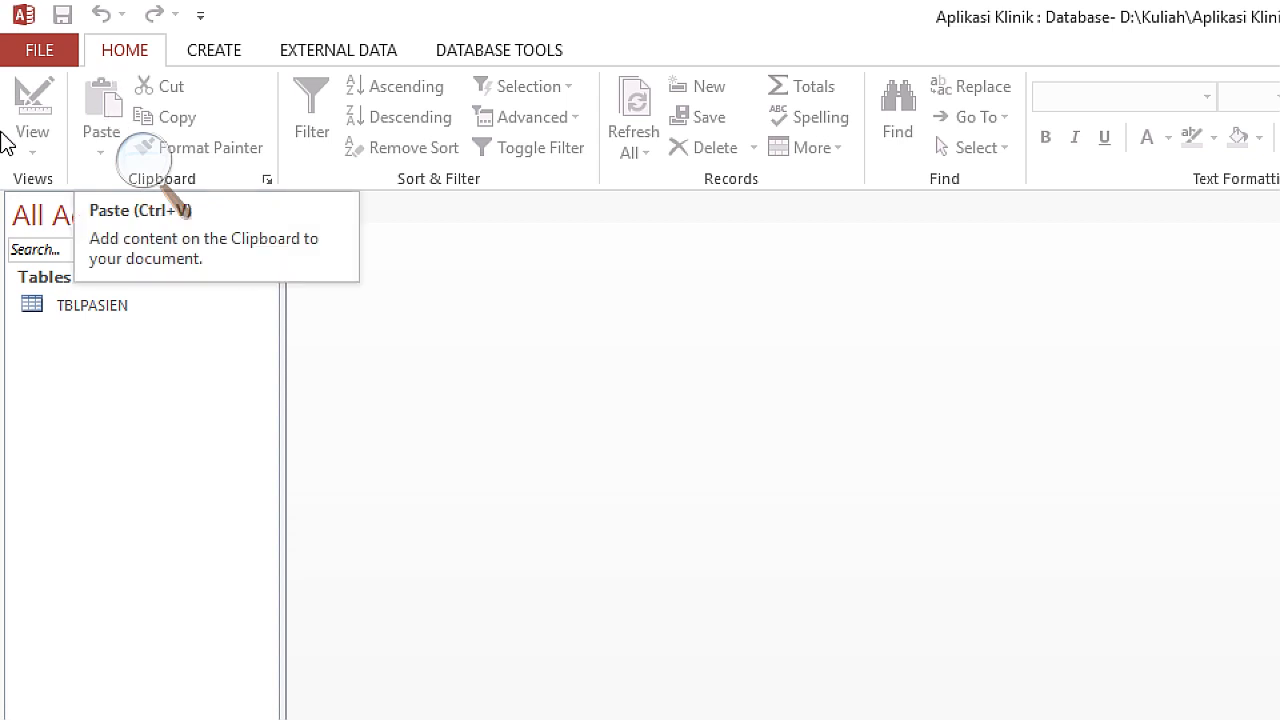
pyautogui.click(226, 52)
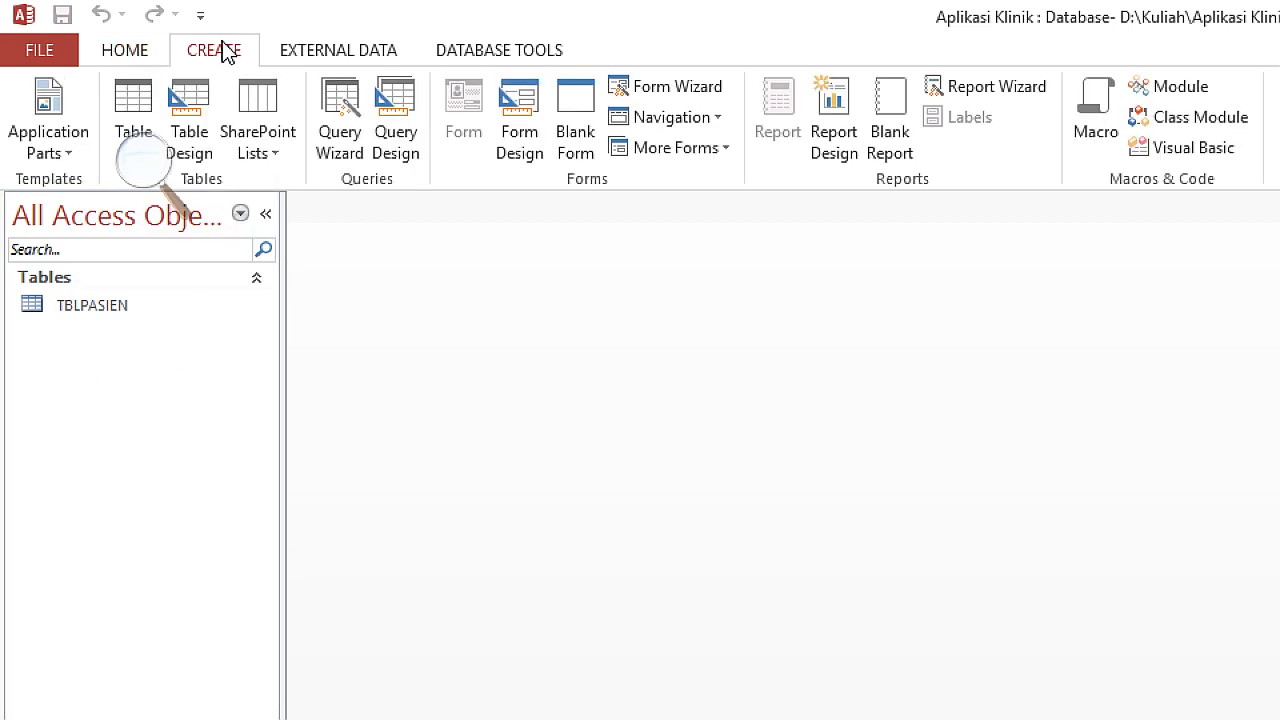
pyautogui.click(189, 128)
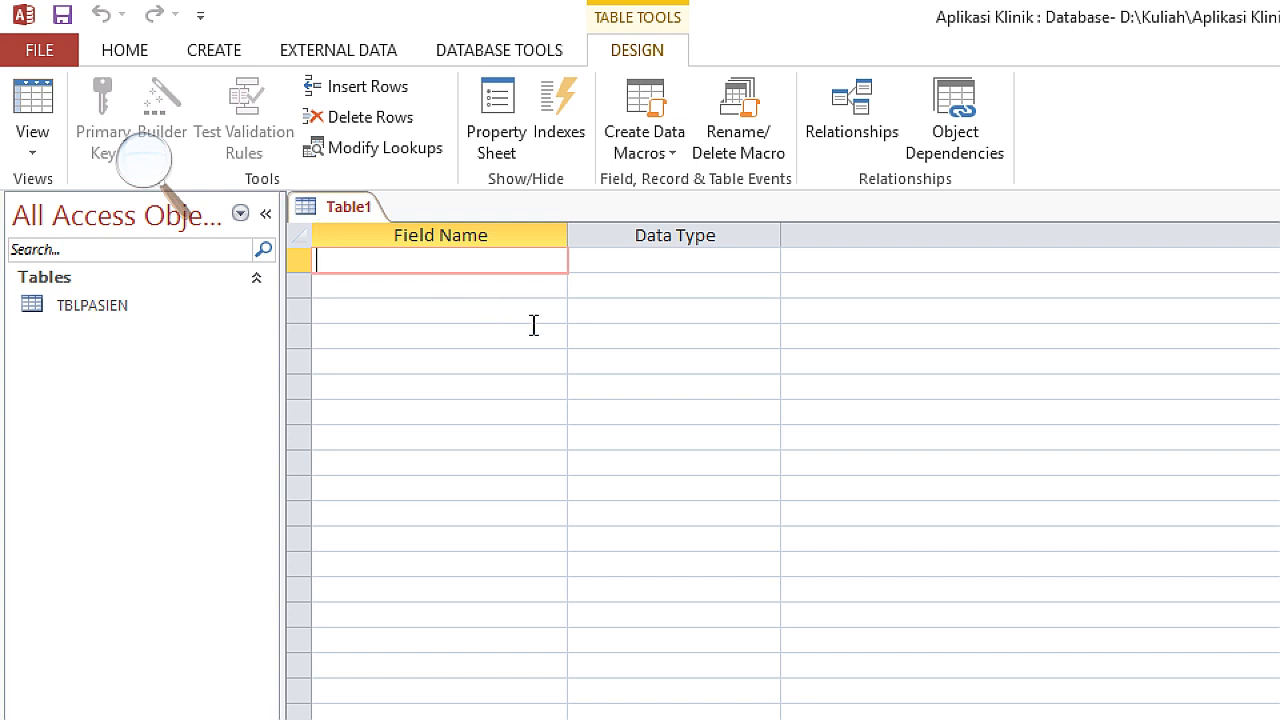
# Add the fields KDDOKTER and NMDOKTER to the new table, both as Short Text
pyautogui.write('KDDOKTER')
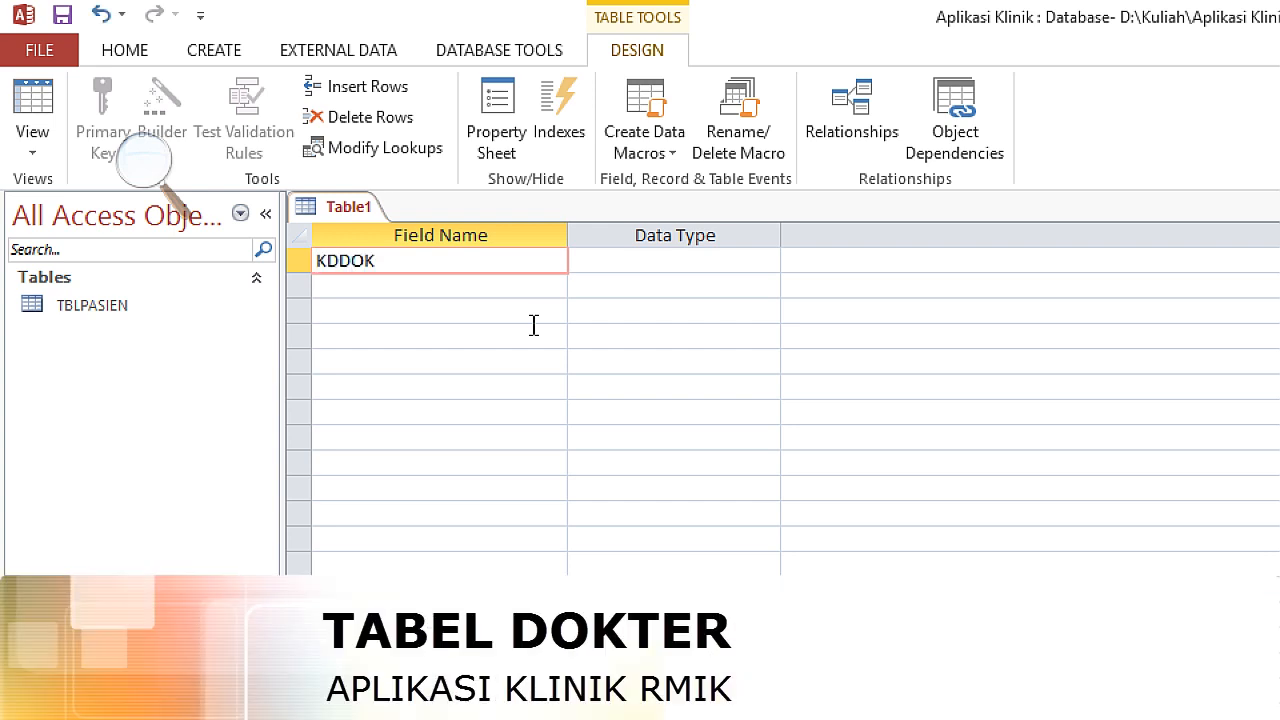
pyautogui.press('Tab')
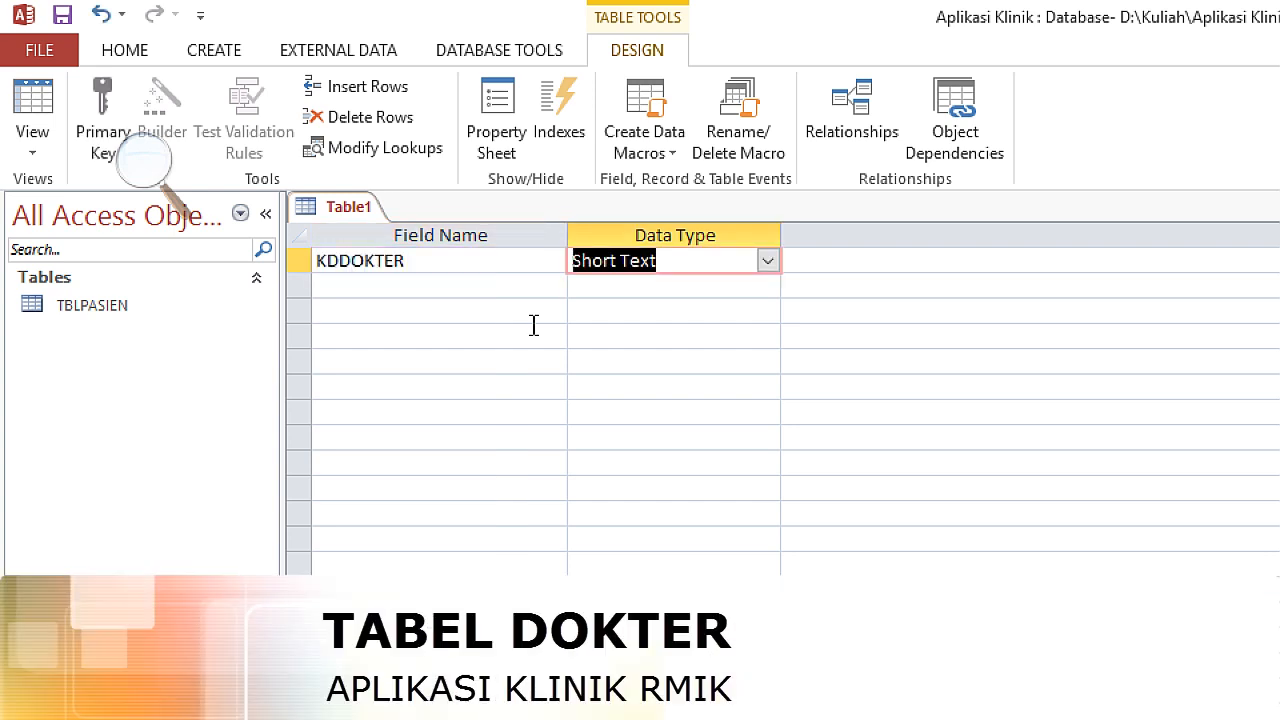
pyautogui.press('Tab')
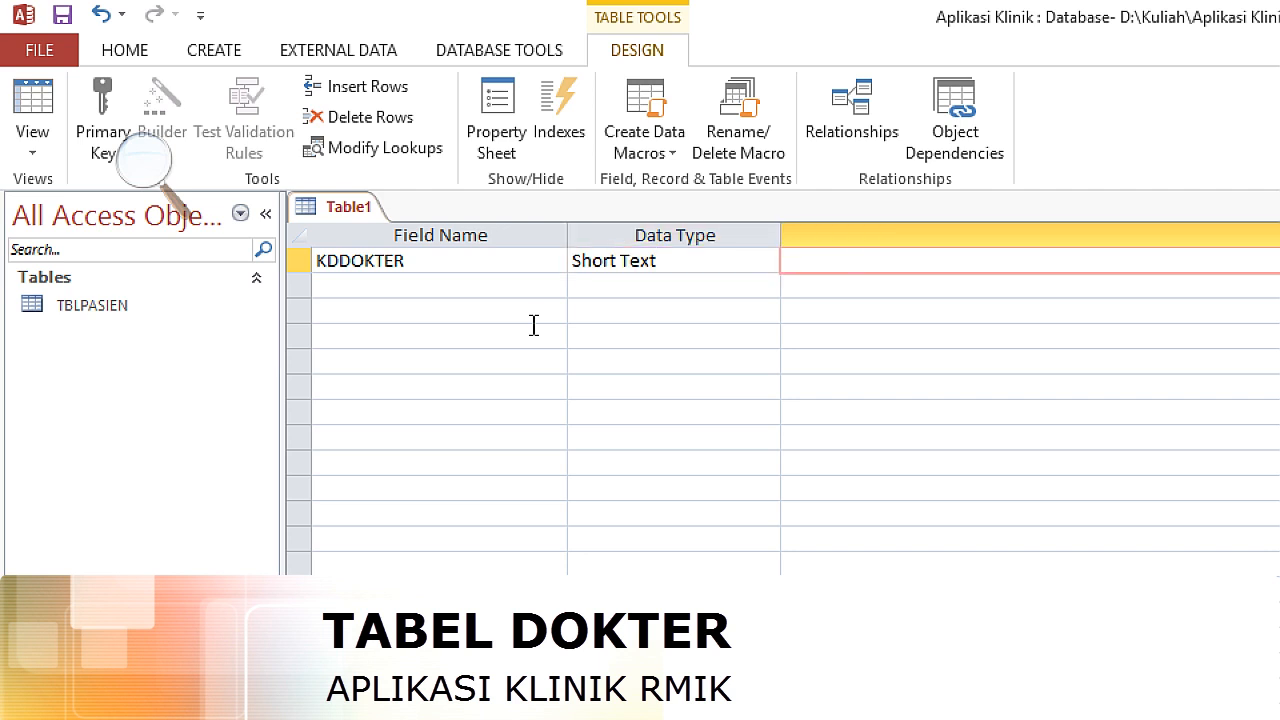
pyautogui.write('NM')
pyautogui.press('BackSpace')
pyautogui.press('BackSpace')
pyautogui.press('Tab')
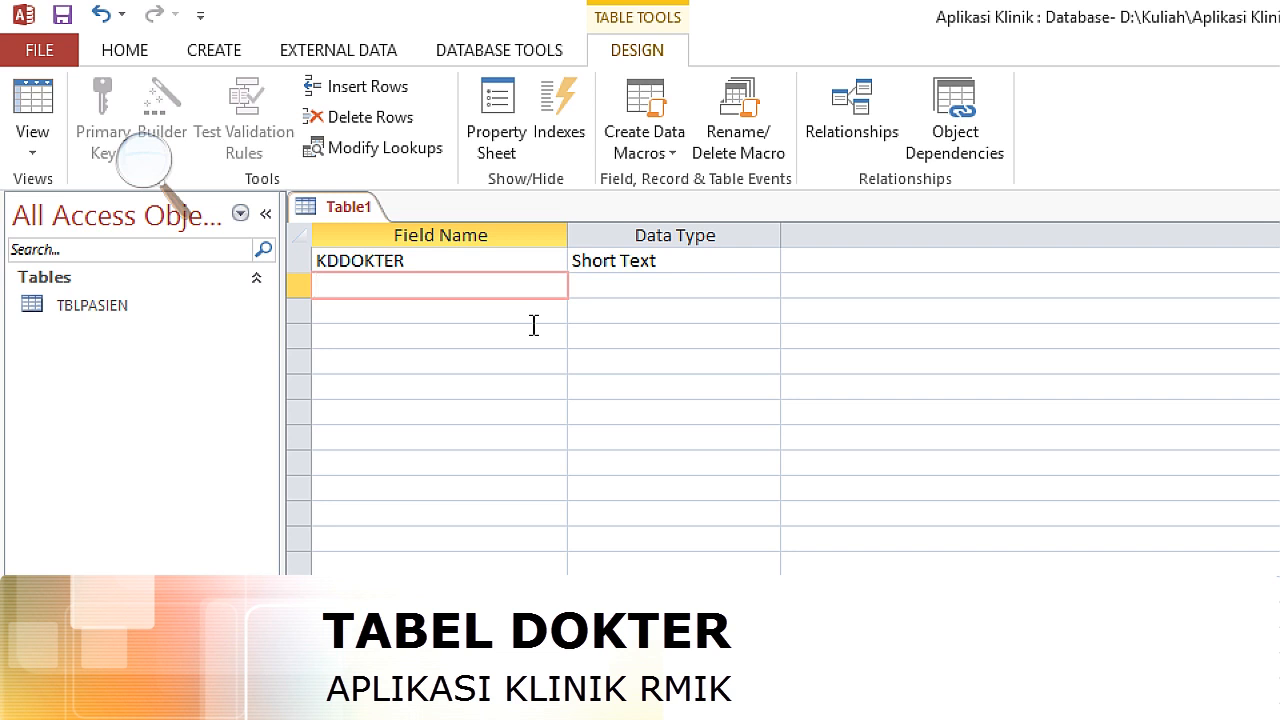
pyautogui.write('NMDOKTER')
pyautogui.press('Tab')
pyautogui.press('Tab')
pyautogui.press('Tab')
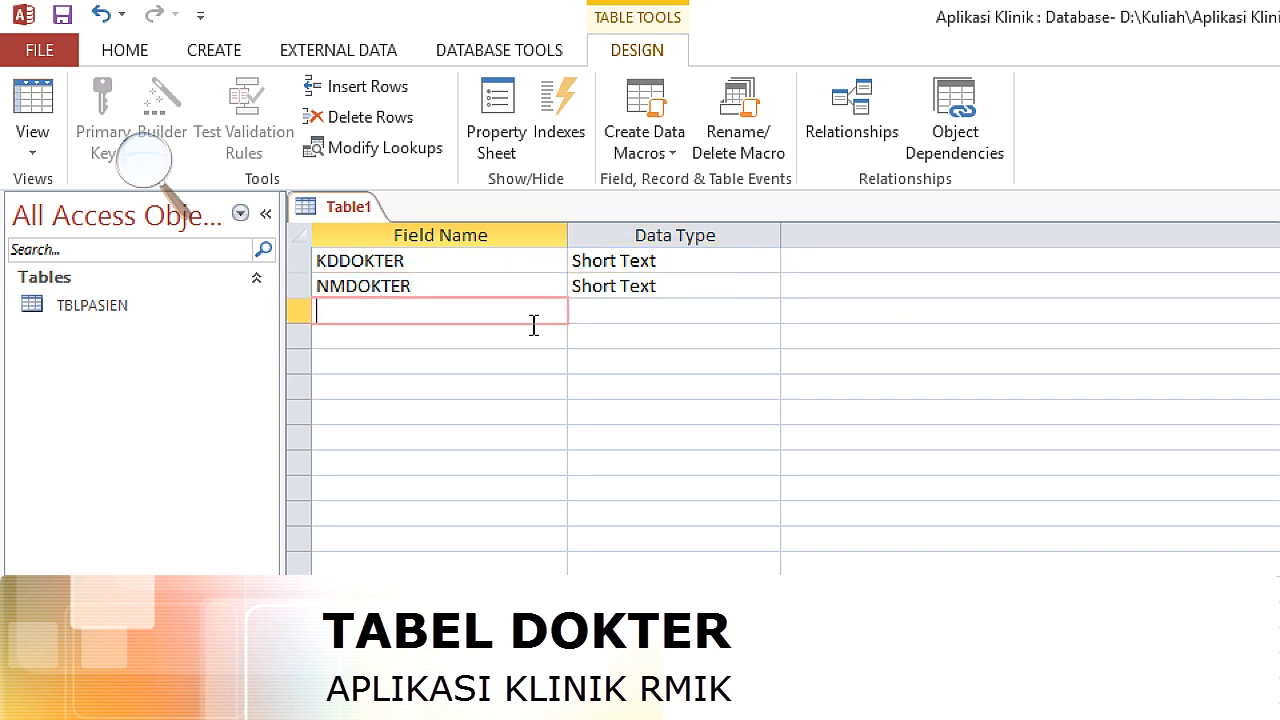
# Add the field TMPLAHIR as Short Text and the field TGLLAHIR as Date/Time below NMDOKTER
pyautogui.write('TMPLAHIR')
pyautogui.press('Tab')
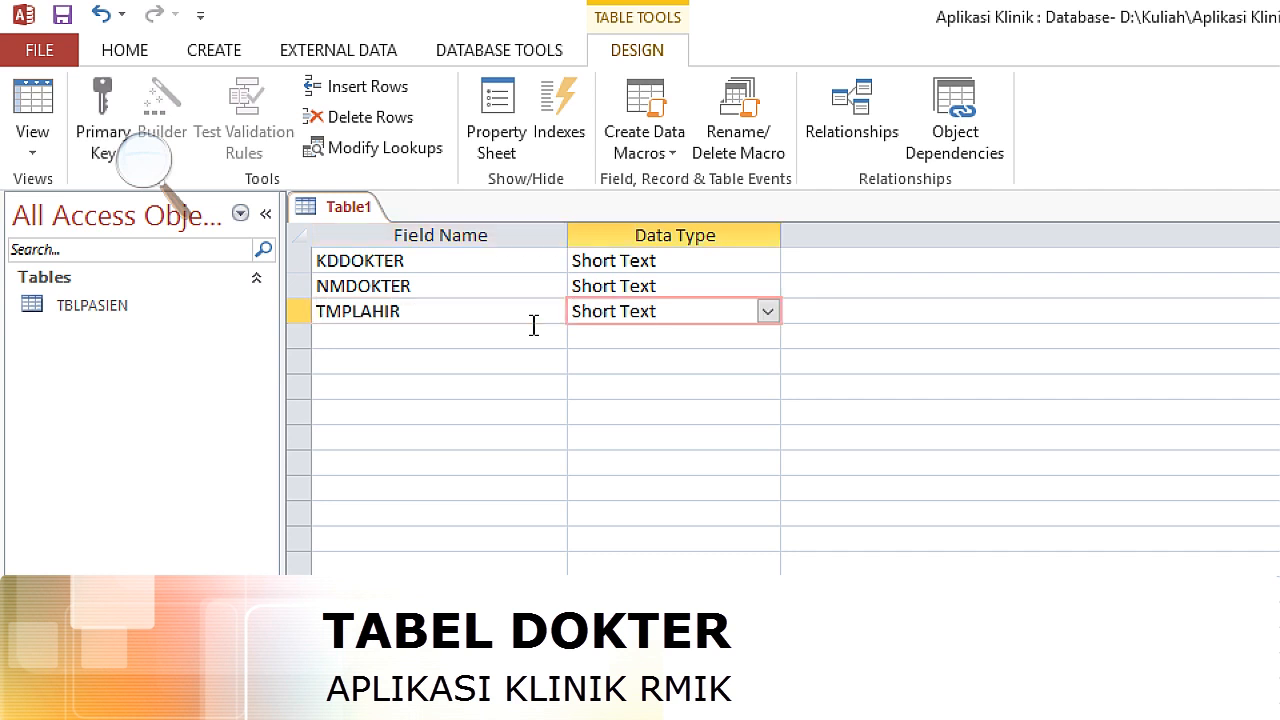
pyautogui.press('Tab')
pyautogui.press('Tab')
pyautogui.write('TGLLAHIR')
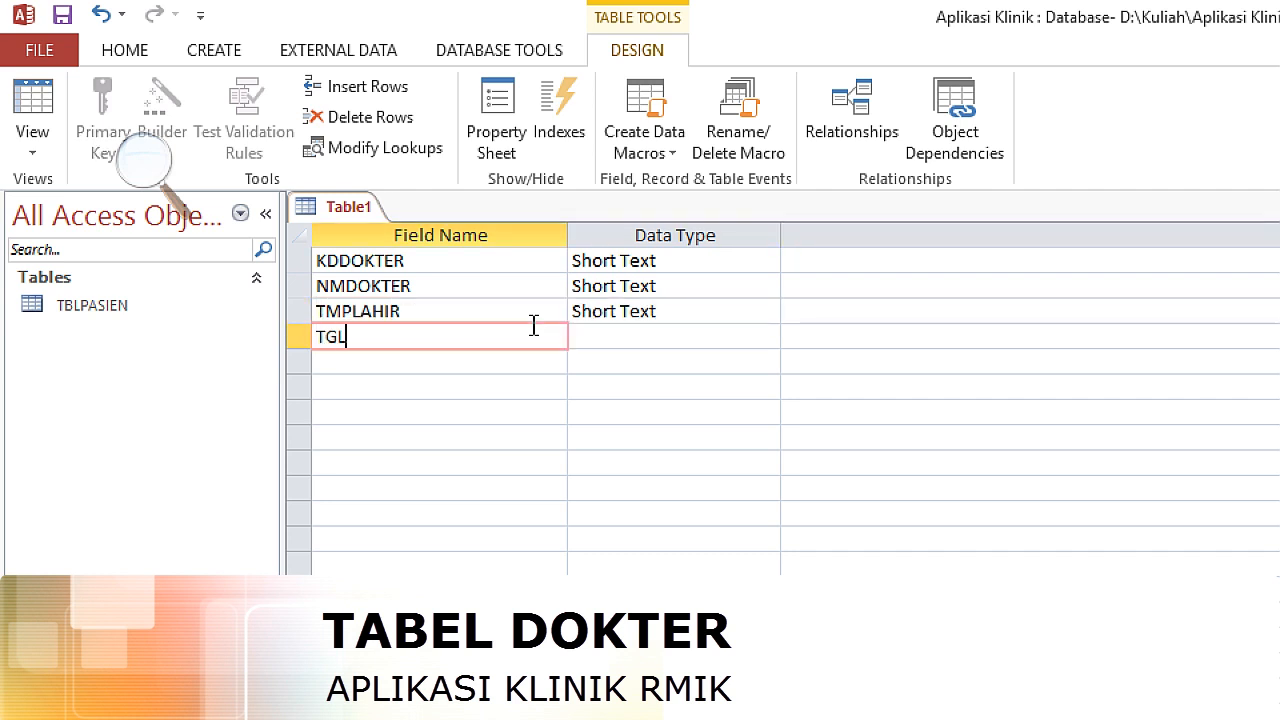
pyautogui.press('Tab')
pyautogui.write('d')
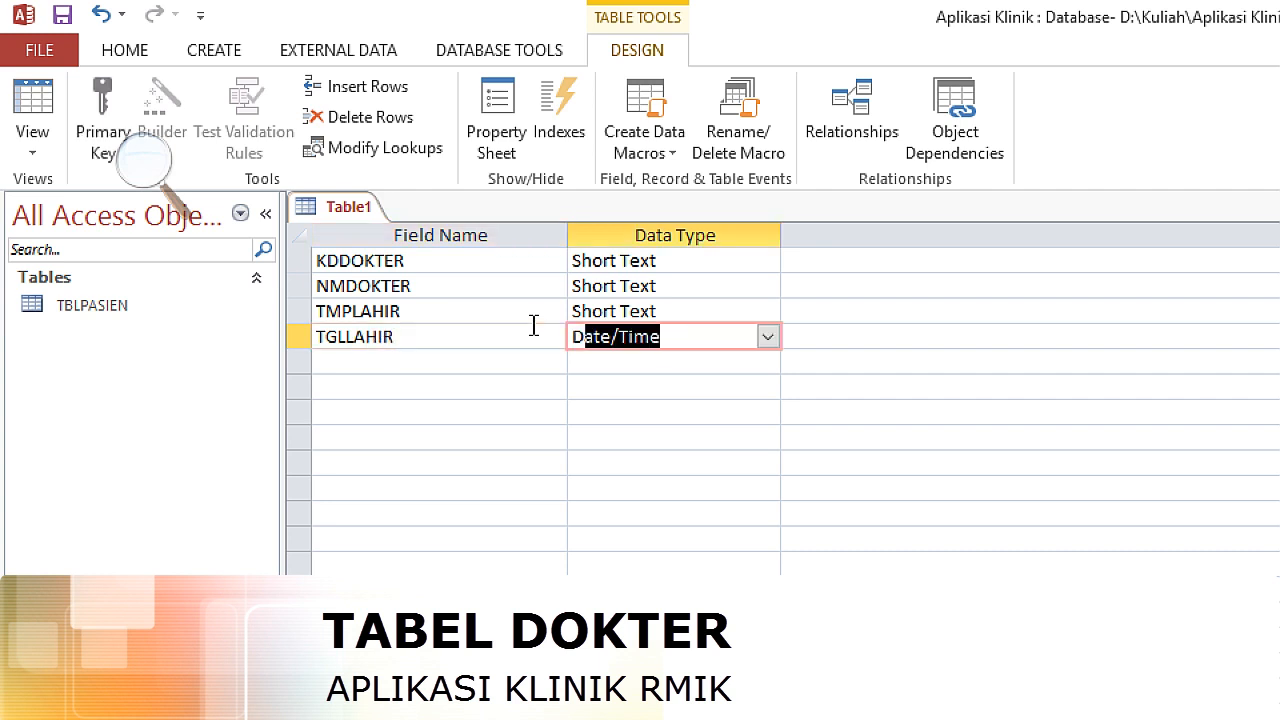
pyautogui.press('Tab')
pyautogui.press('Tab')
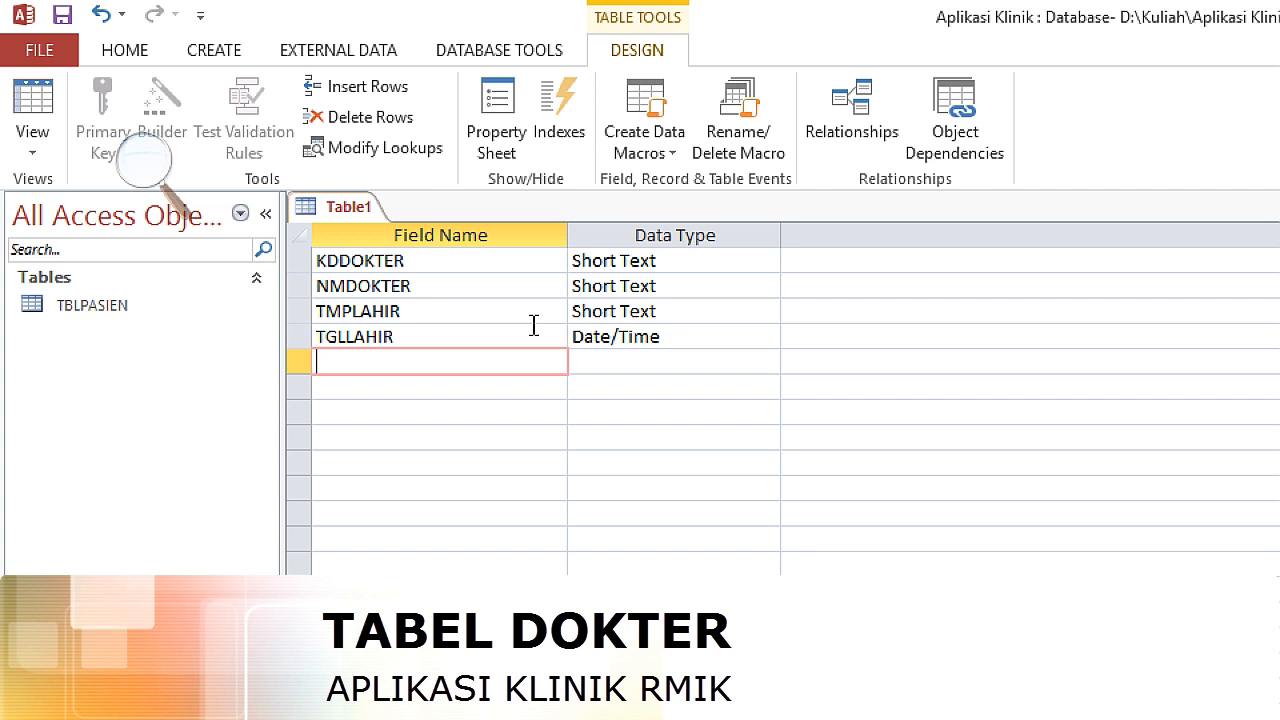
# Add the fields JEKEL, ALAMAT and NOHP below TGLLAHIR, all as Short Text
pyautogui.write('JEKEL')
pyautogui.press('Tab')
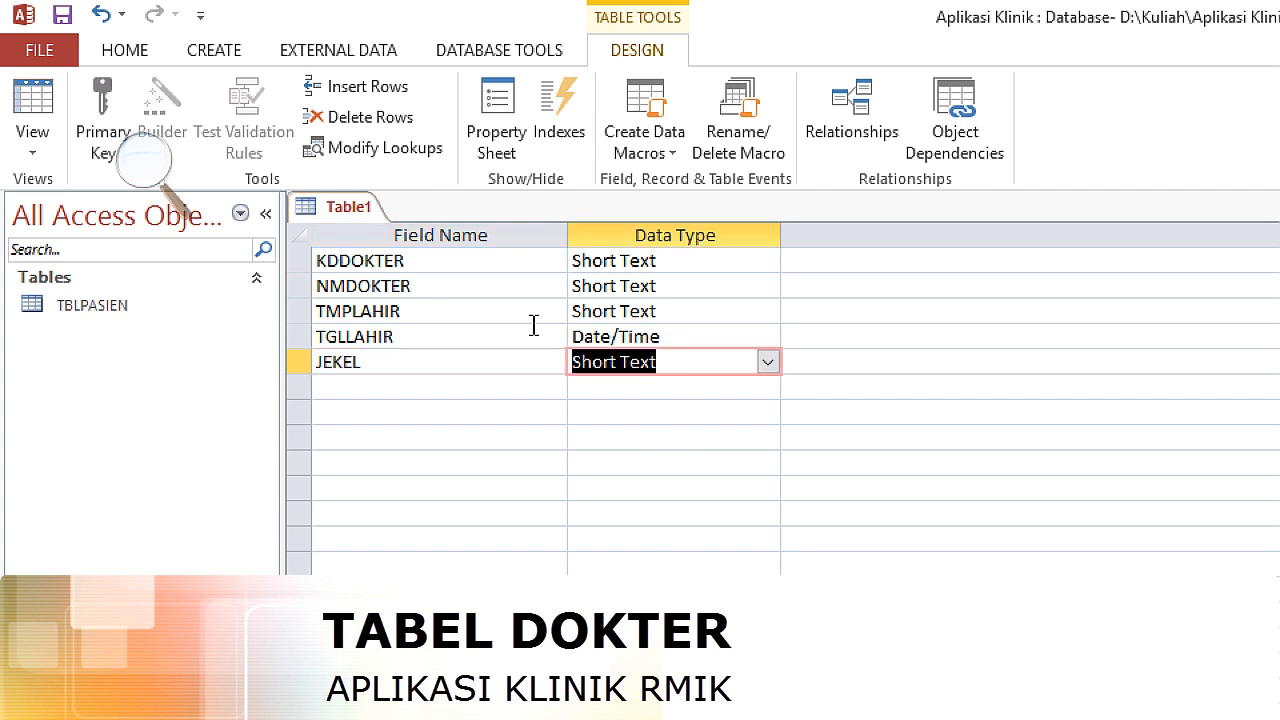
pyautogui.press('Tab')
pyautogui.press('Tab')
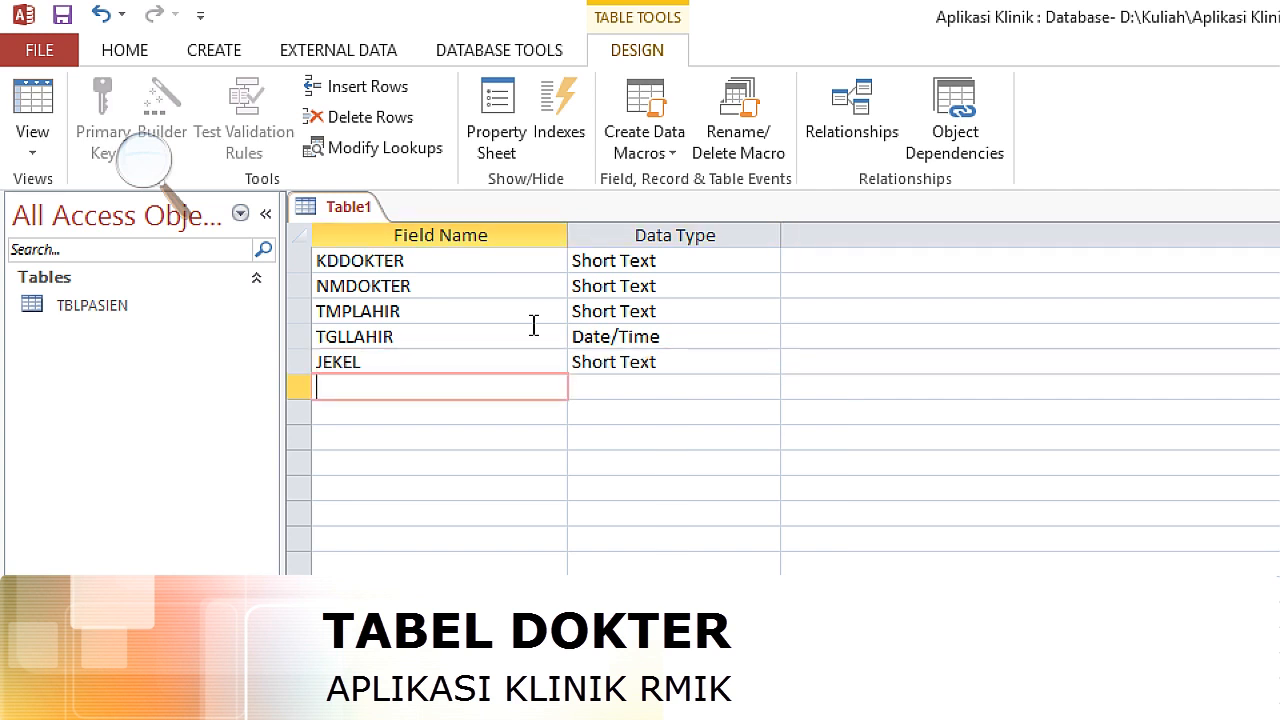
pyautogui.write('ALAMAT')
pyautogui.press('Tab')
pyautogui.press('Tab')
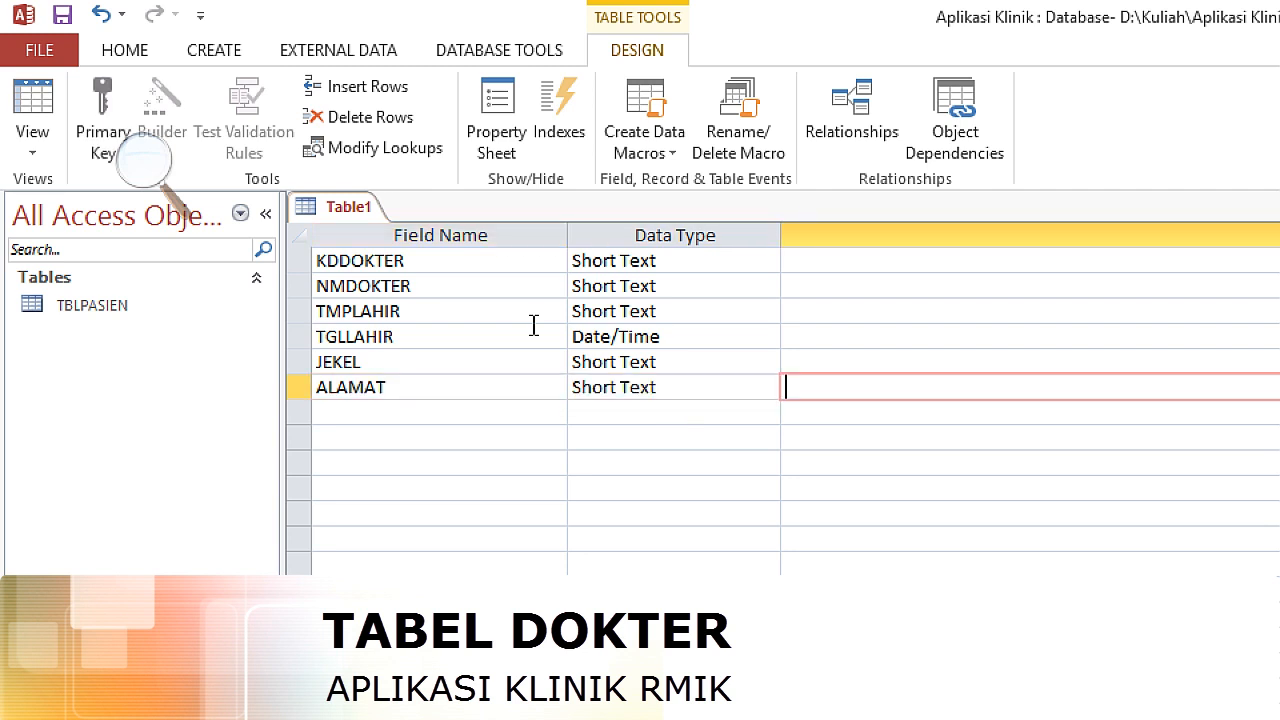
pyautogui.press('Tab')
pyautogui.write('NOHP')
pyautogui.press('Tab')
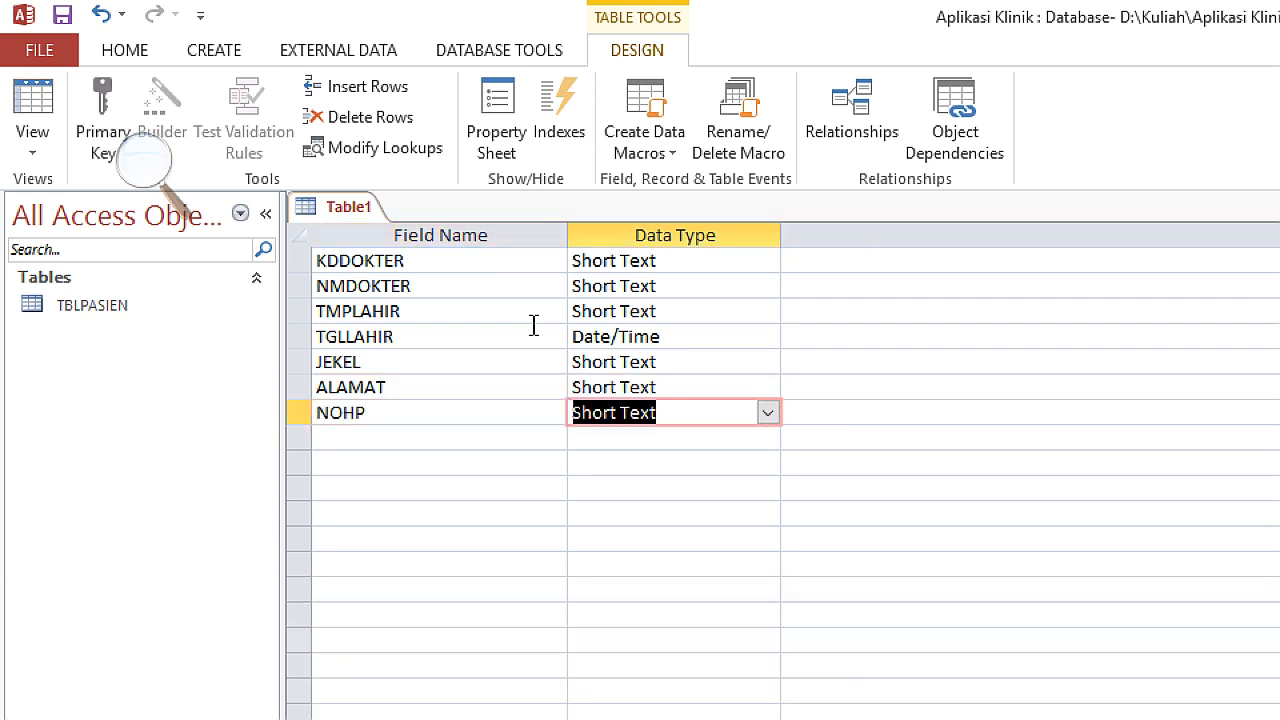
pyautogui.press('Tab')
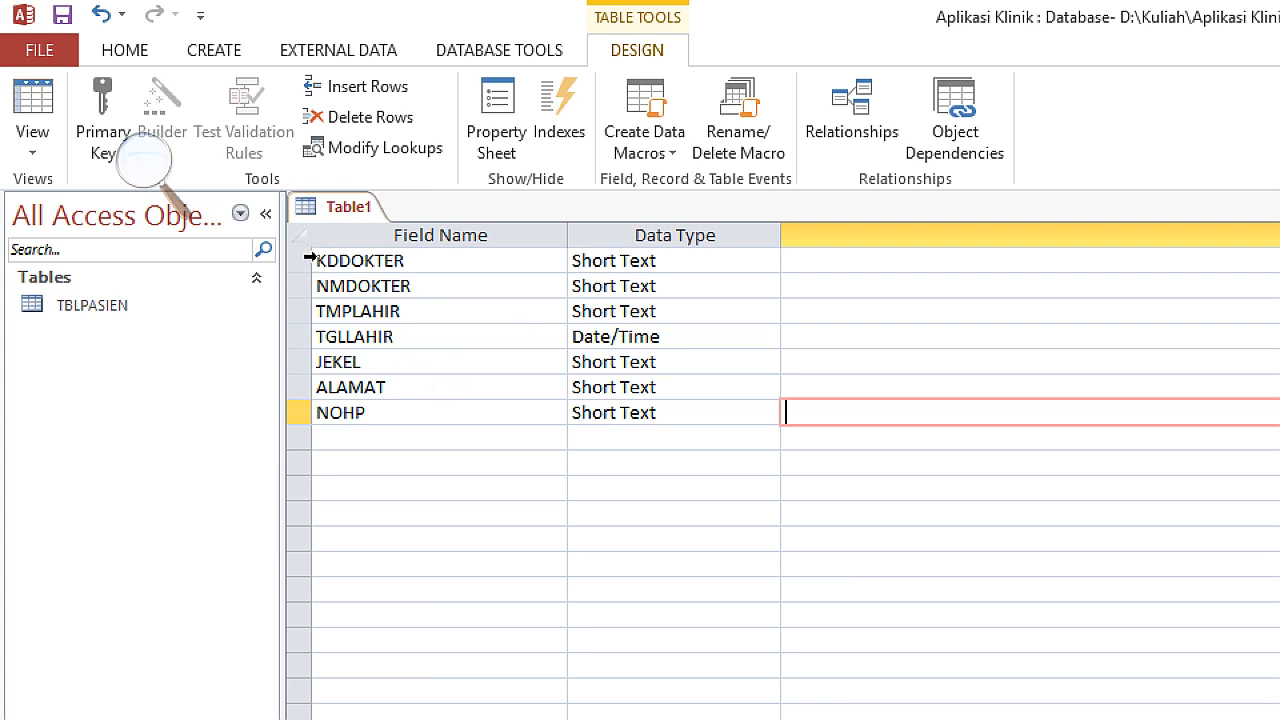
# Make the KDDOKTER field the primary key of the table
pyautogui.click(302, 264)
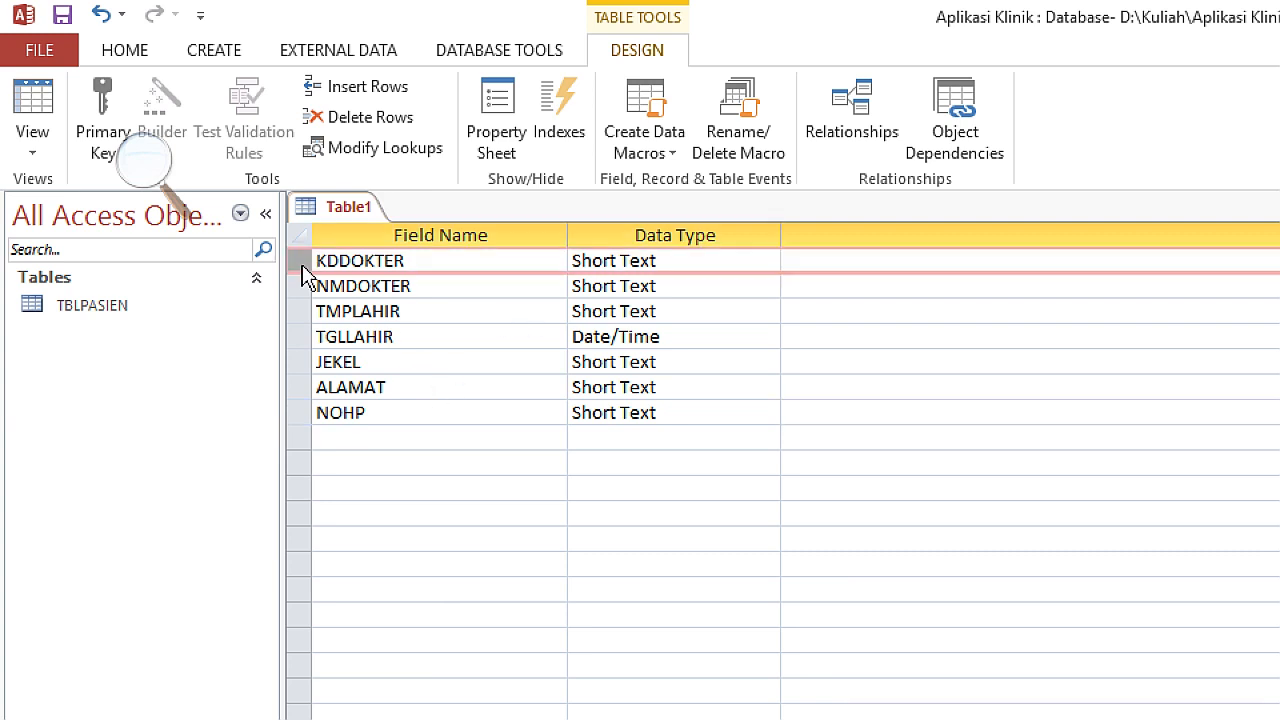
pyautogui.click(101, 105)
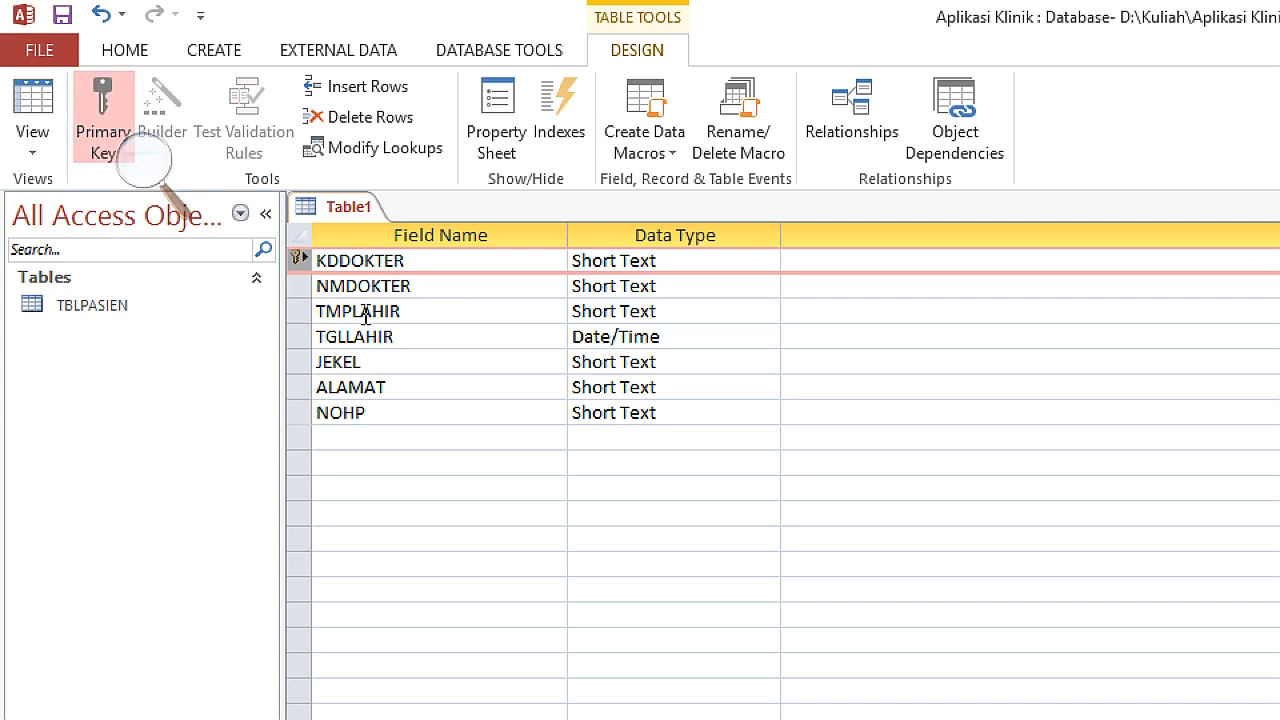
# Remove the primary key from the KDDOKTER field and assign it to the same field again
pyautogui.click(130, 50)
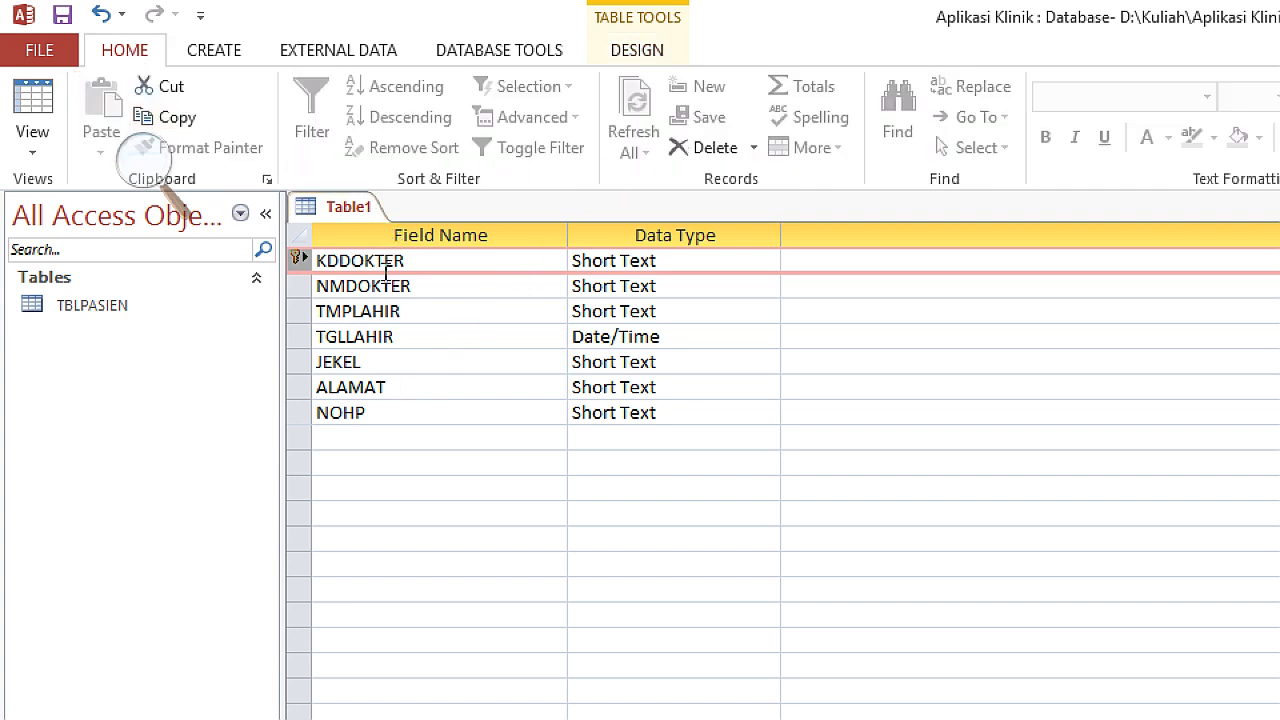
pyautogui.click(662, 52)
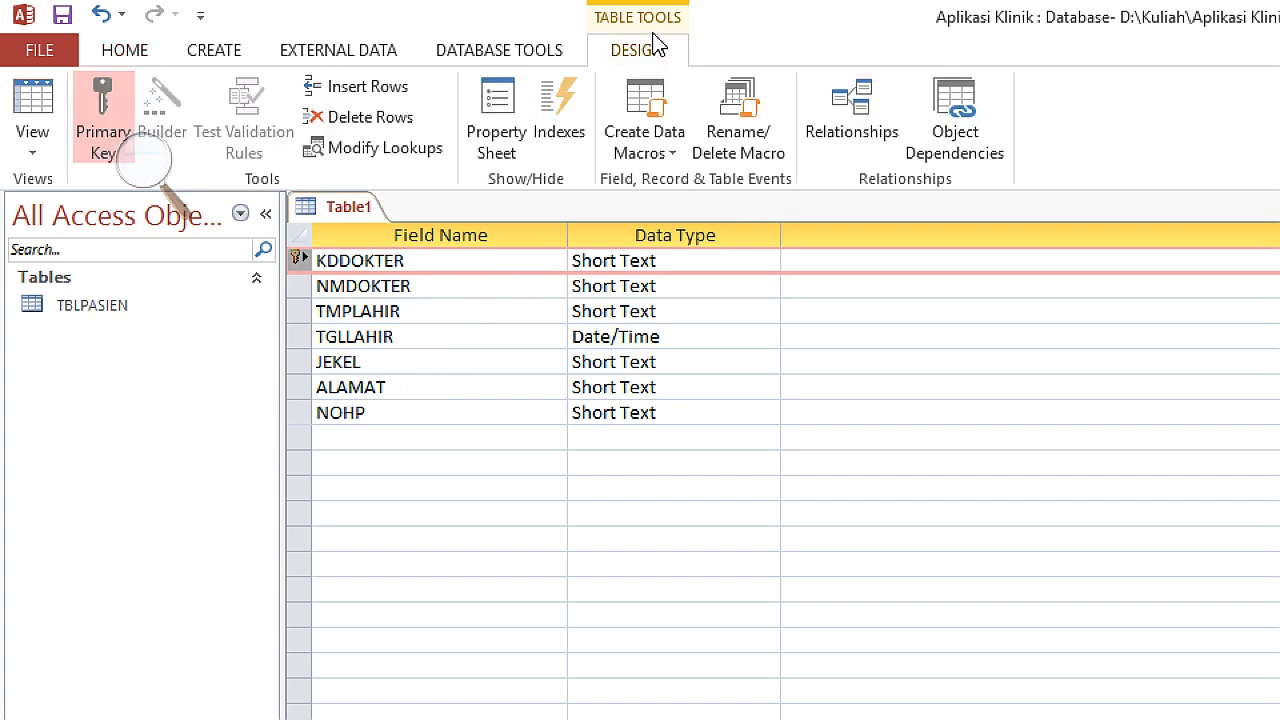
pyautogui.click(138, 130)
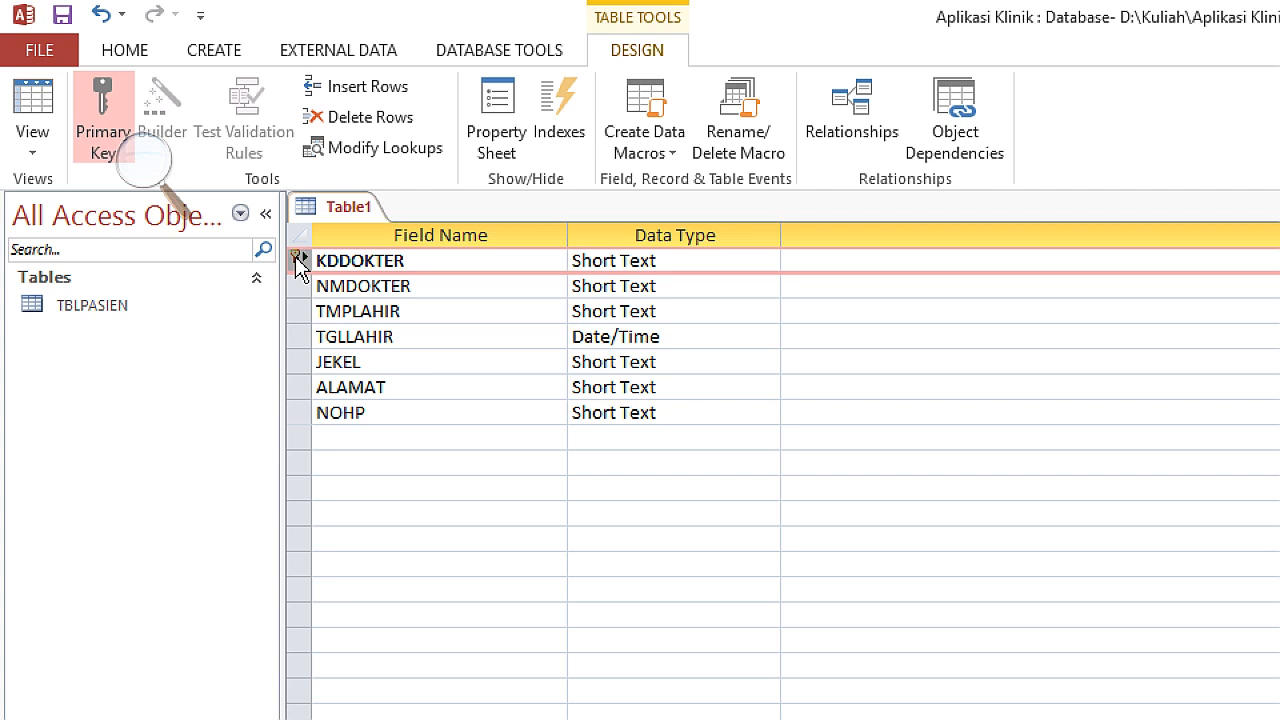
pyautogui.rightClick(296, 262)
pyautogui.click(345, 274)
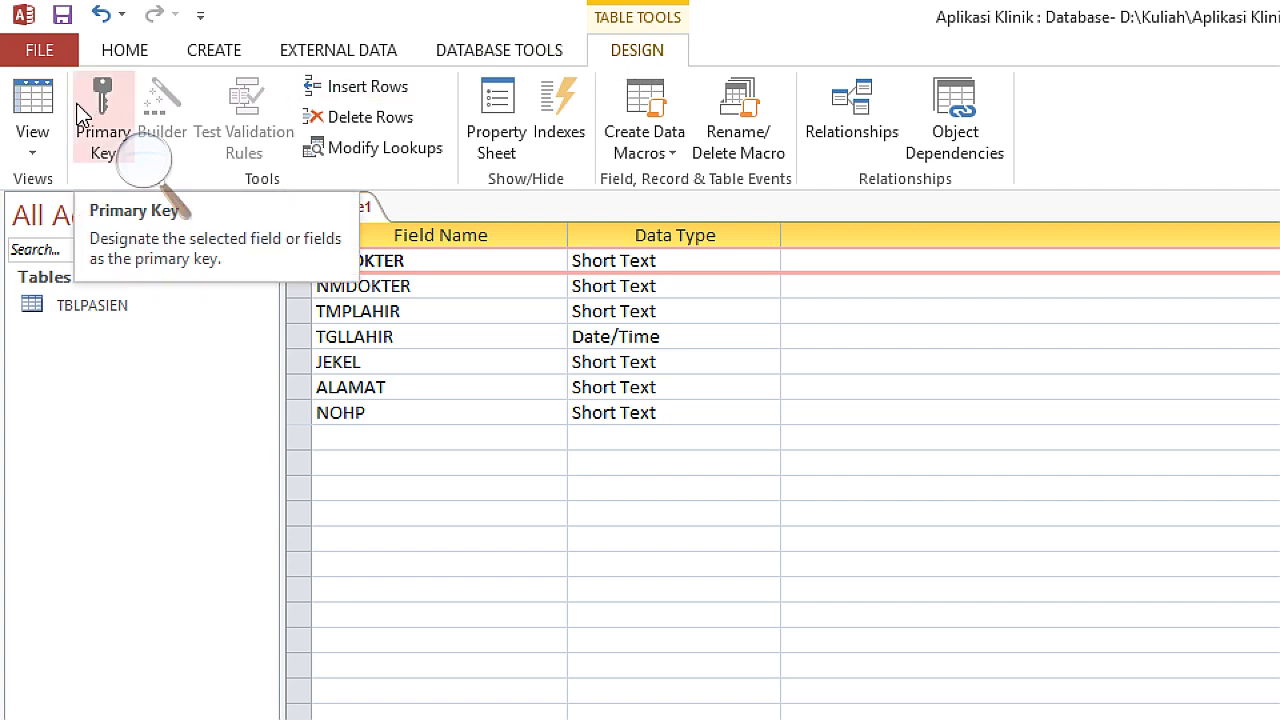
pyautogui.rightClick(332, 260)
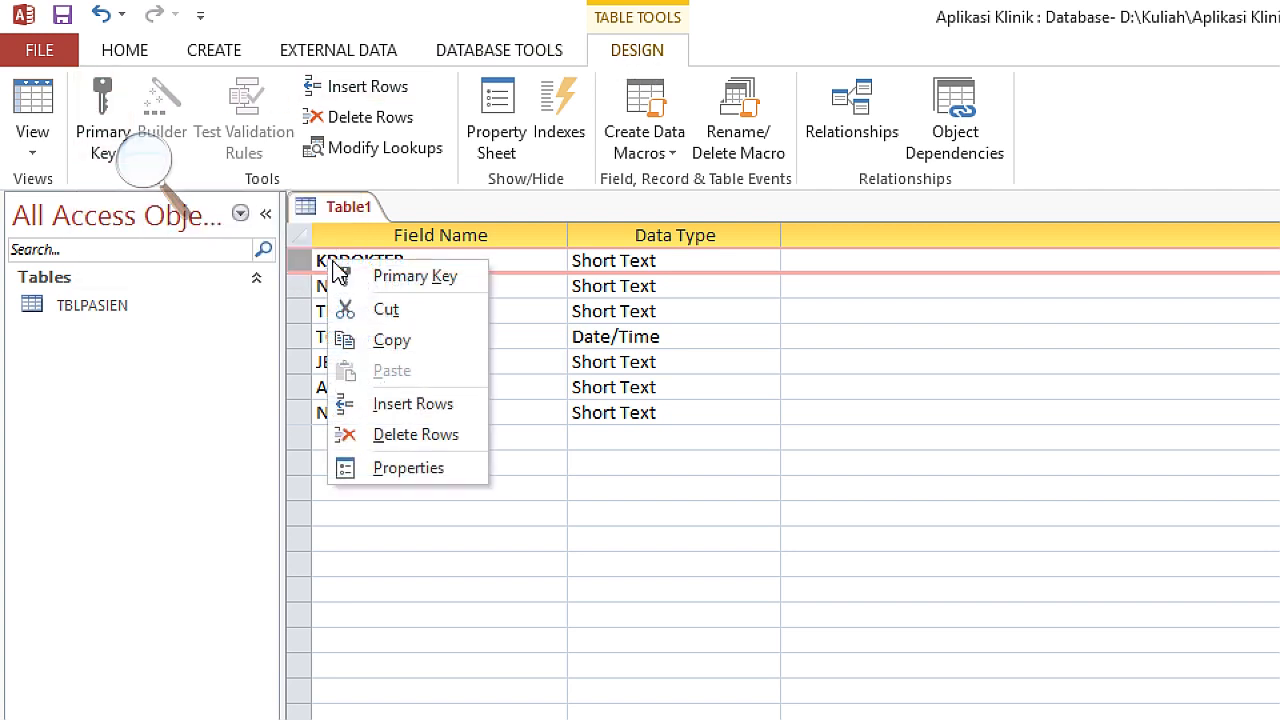
pyautogui.click(392, 278)
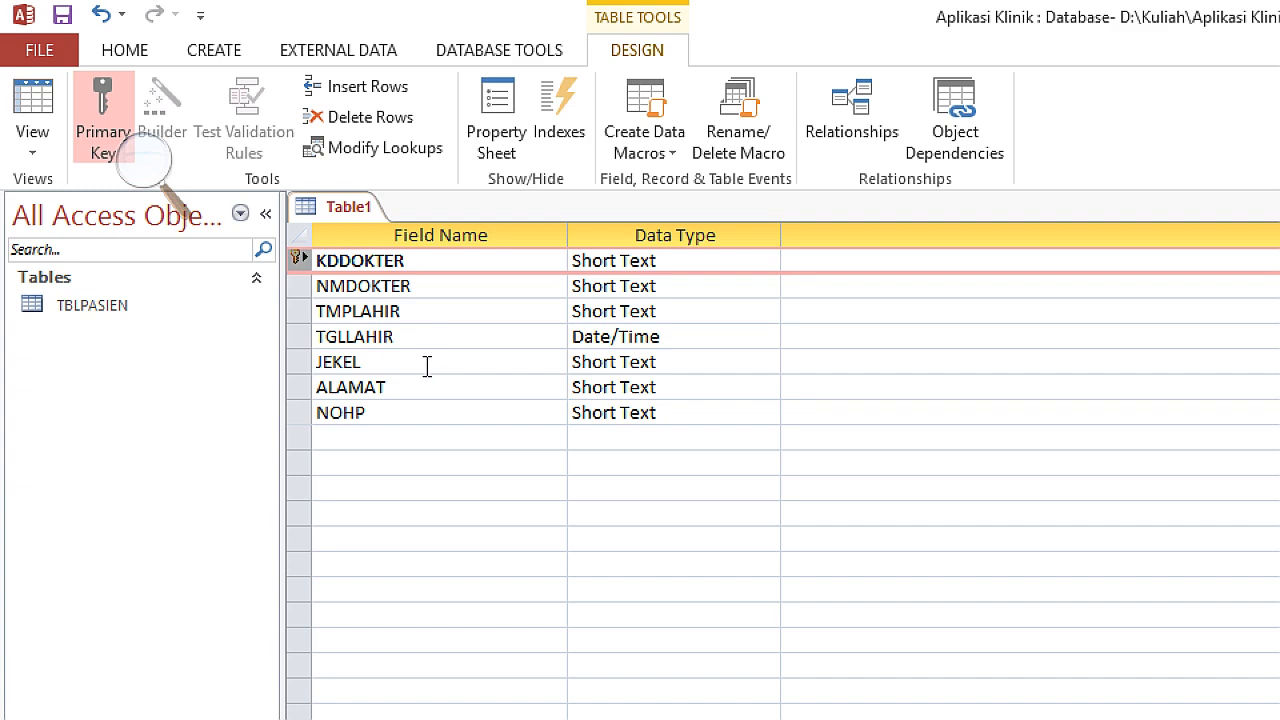
# Save the doctor table under the name TBLDOKTER
pyautogui.click(62, 14)
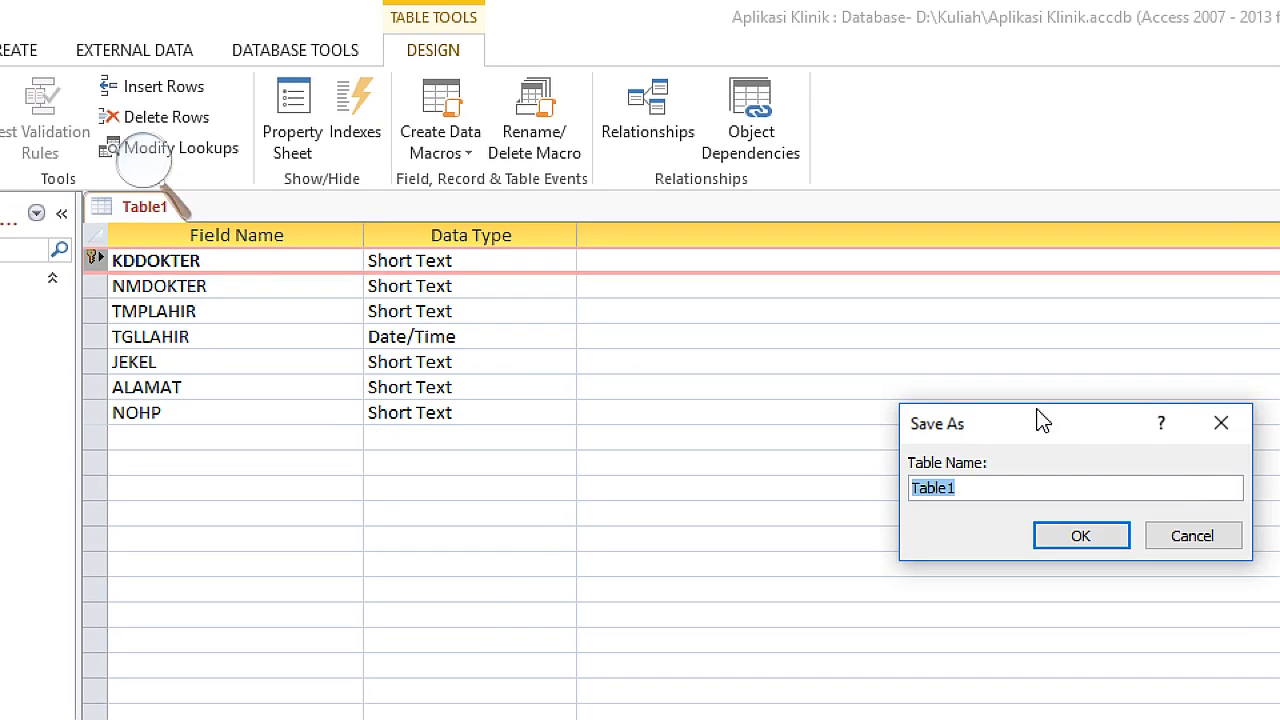
pyautogui.moveTo(1249, 420); pyautogui.dragTo(714, 421)
pyautogui.moveTo(510, 421); pyautogui.dragTo(311, 476)
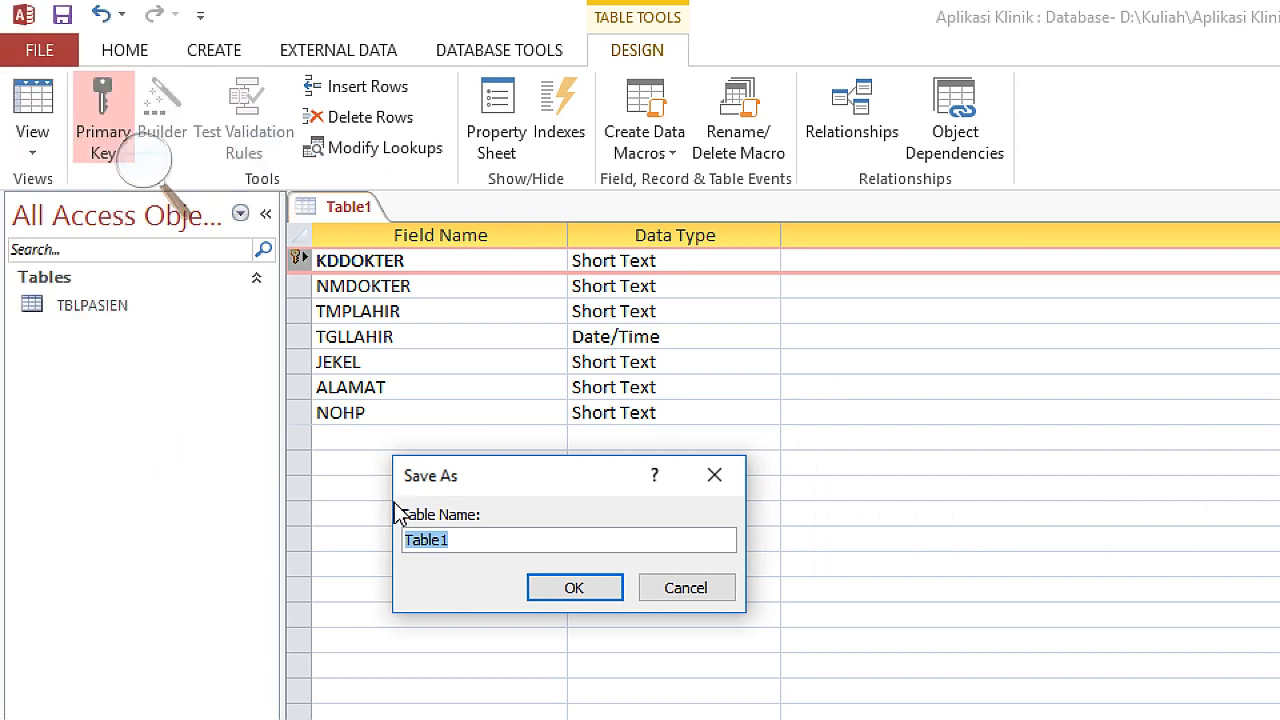
pyautogui.write('TBLDOKTER')
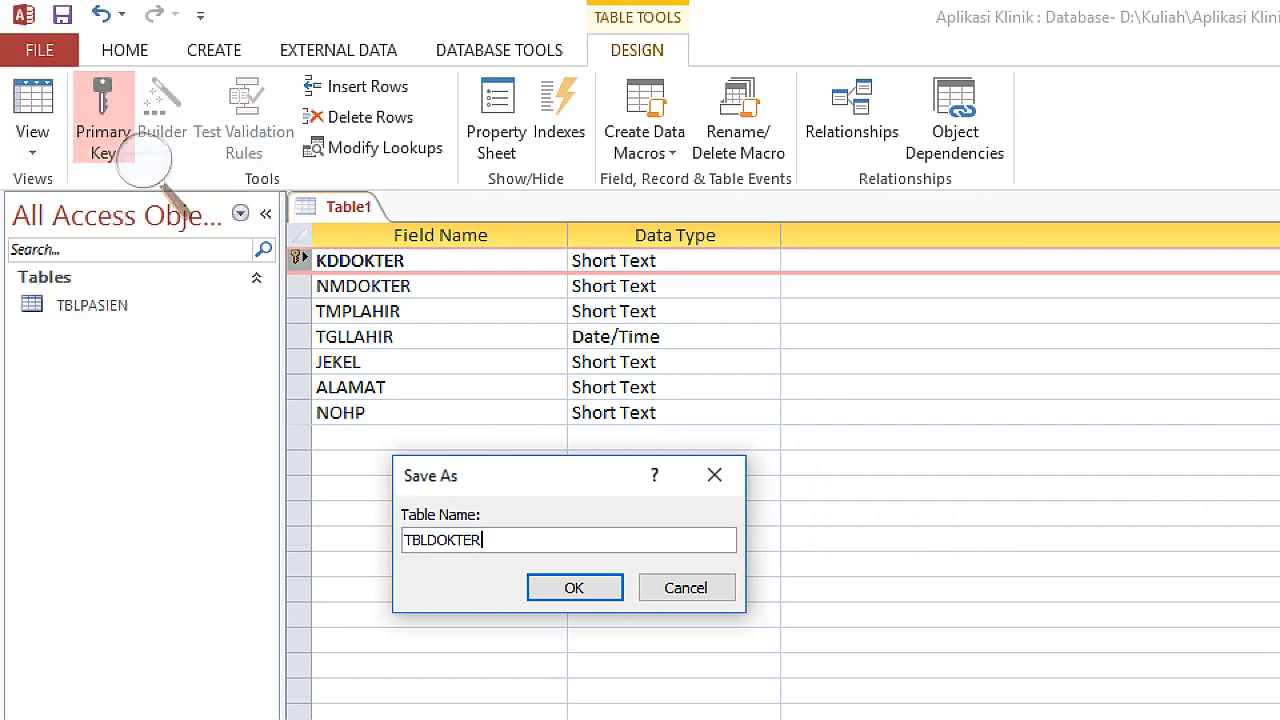
pyautogui.press('Return')
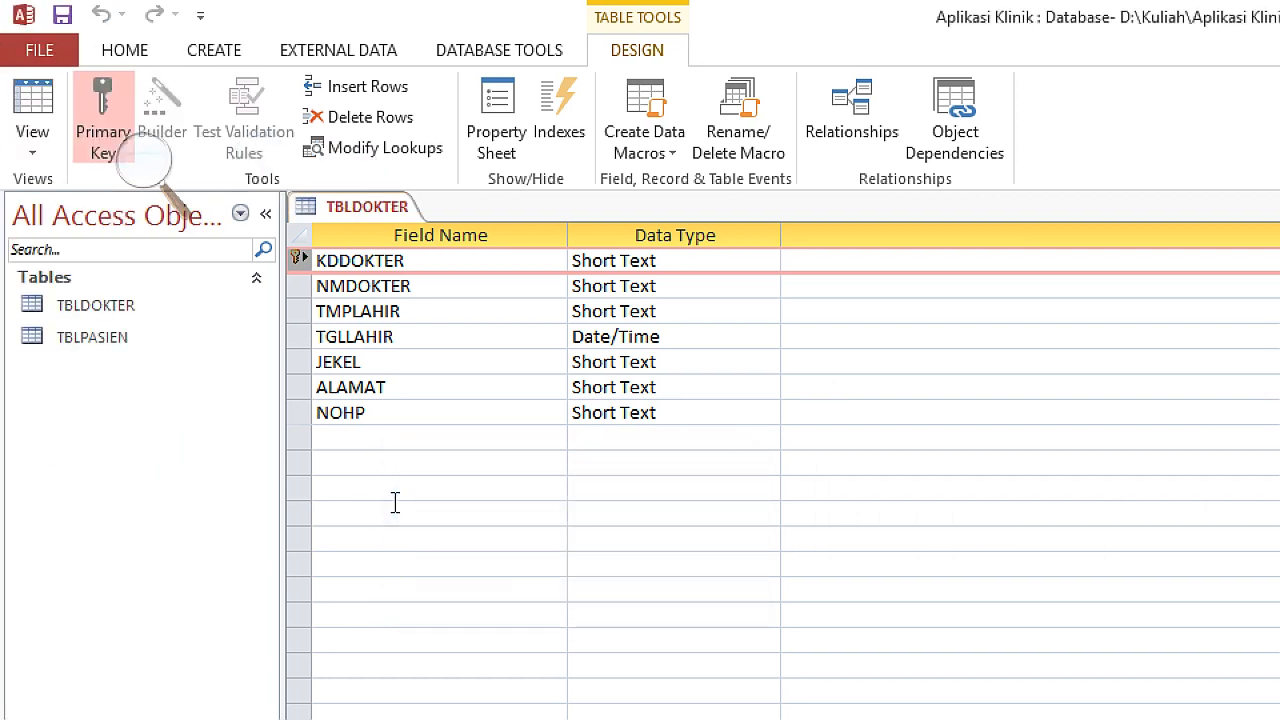
# Start another new table in Design view with the fields KDOBAT and NMOBAT, both as Short Text
pyautogui.click(208, 57)
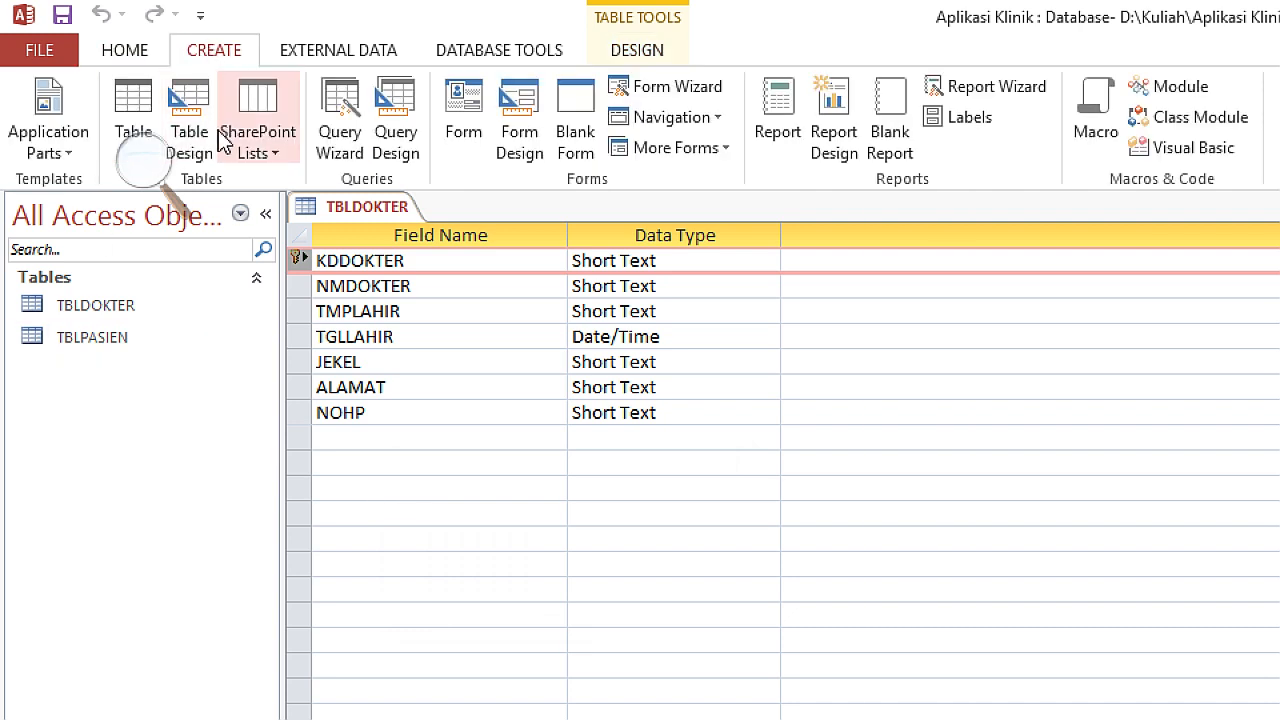
pyautogui.click(189, 125)
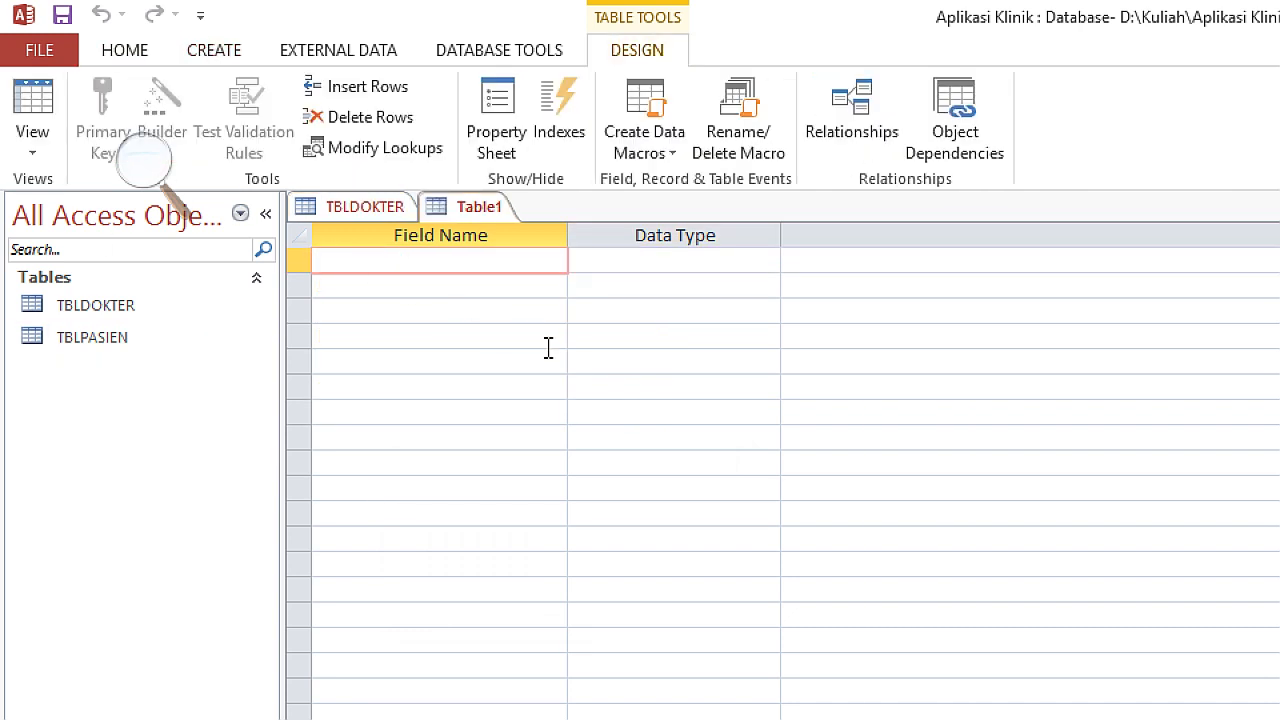
pyautogui.write('KDOBAT')
pyautogui.press('Tab')
pyautogui.press('Tab')
pyautogui.press('Tab')
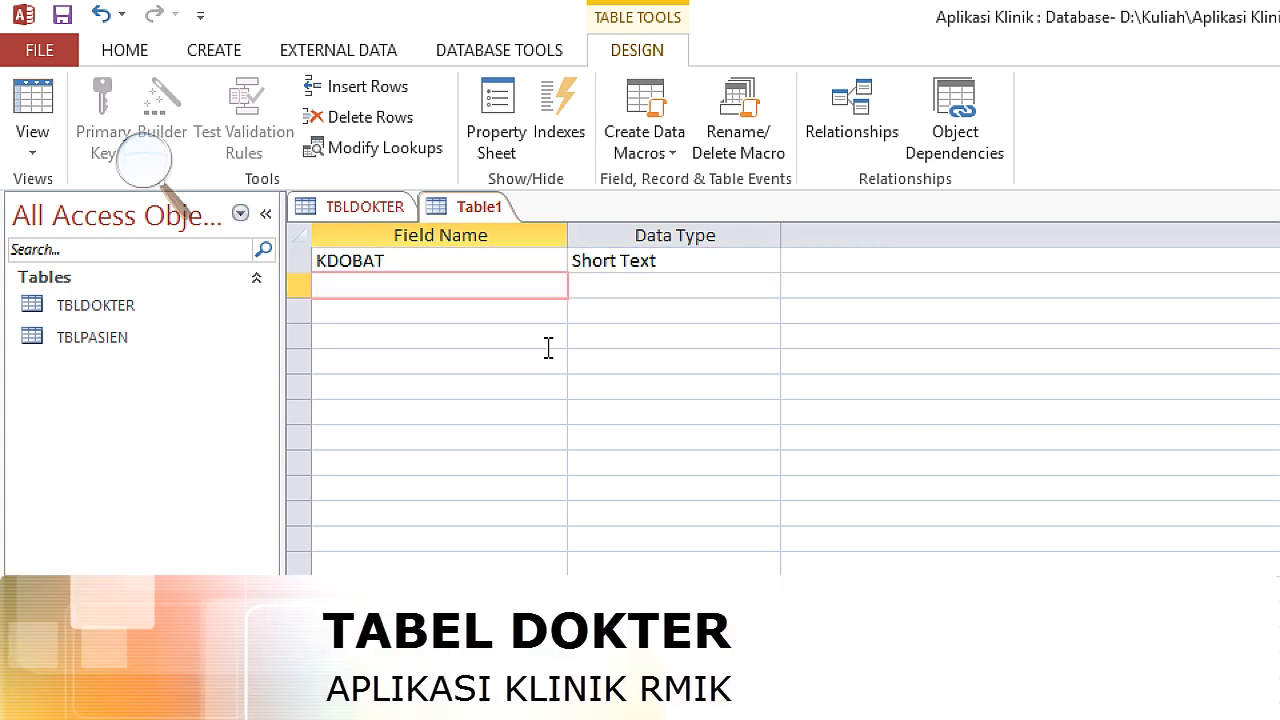
pyautogui.write('NMOBAT')
pyautogui.press('Tab')
pyautogui.press('Tab')
pyautogui.press('Tab')
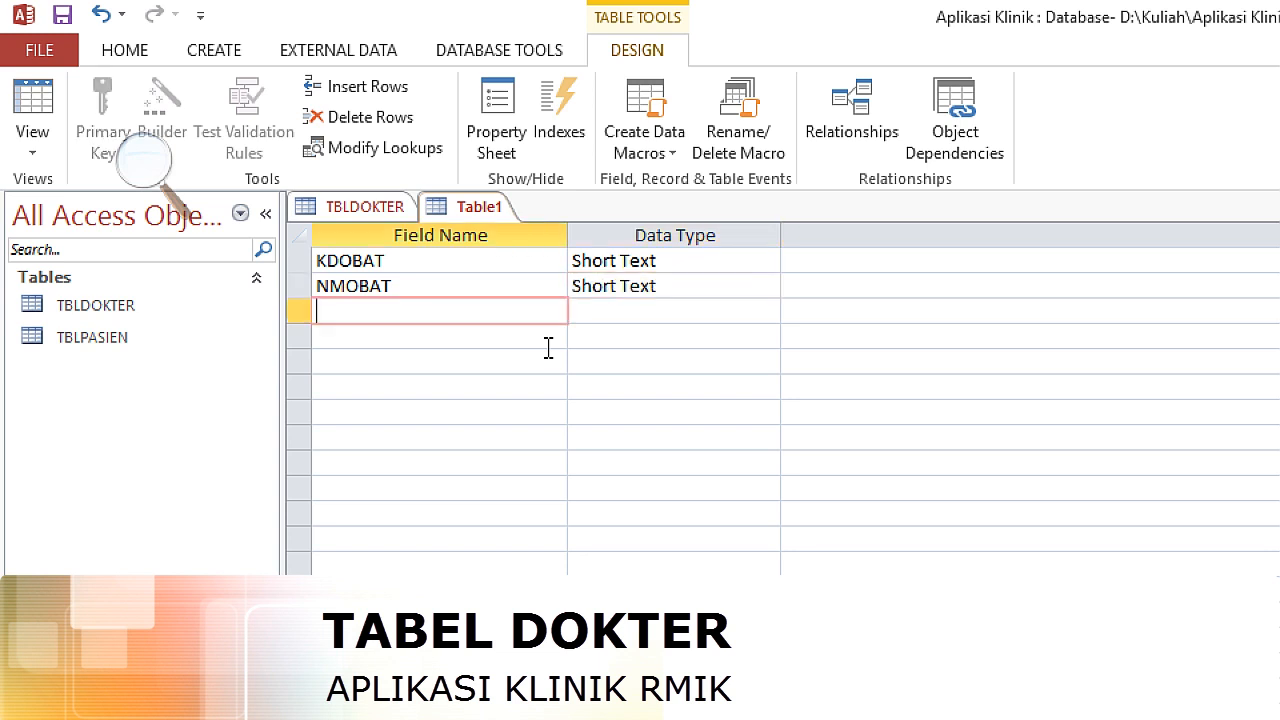
# Add the fields KHASIAT and KATEGORI below NMOBAT, both as Short Text
pyautogui.write('KHASIAT')
pyautogui.press('Tab')
pyautogui.press('Tab')
pyautogui.press('Tab')
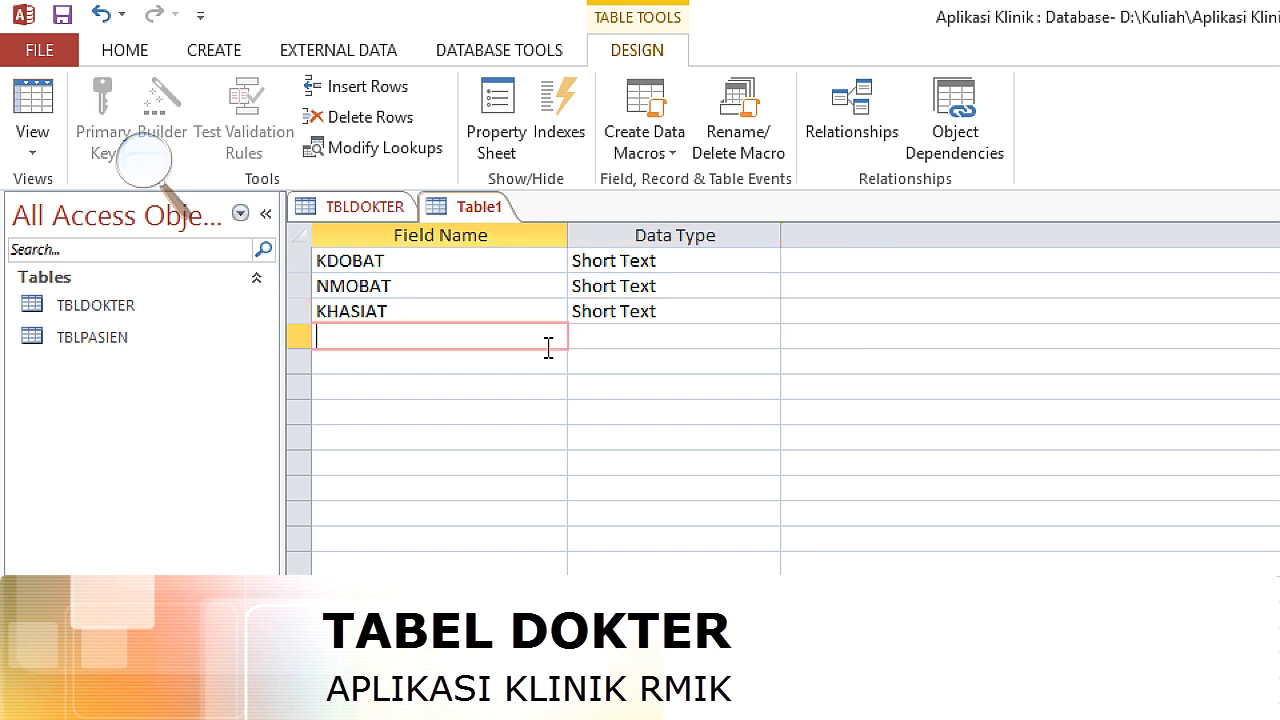
pyautogui.write('KATEGORI')
pyautogui.press('Tab')
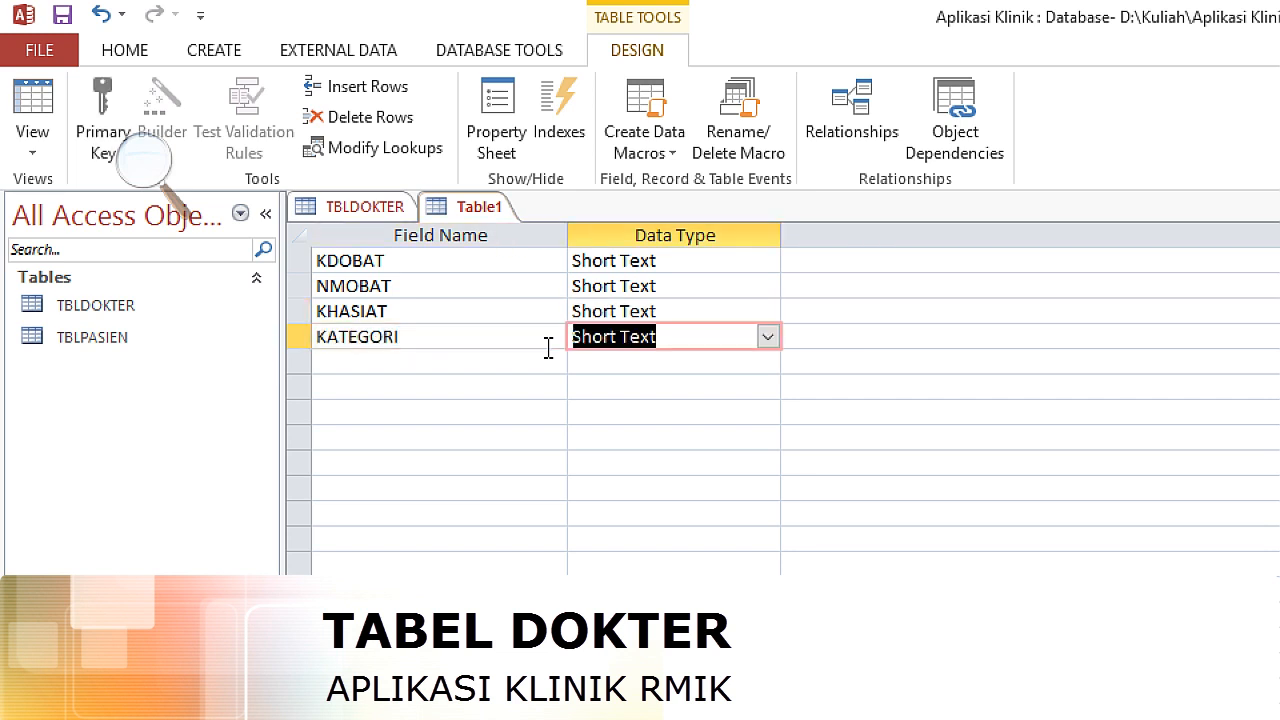
# Add the fields DOSIS and SATUAN below KATEGORI, both as Short Text
pyautogui.press('Tab')
pyautogui.press('Tab')
pyautogui.write('D')
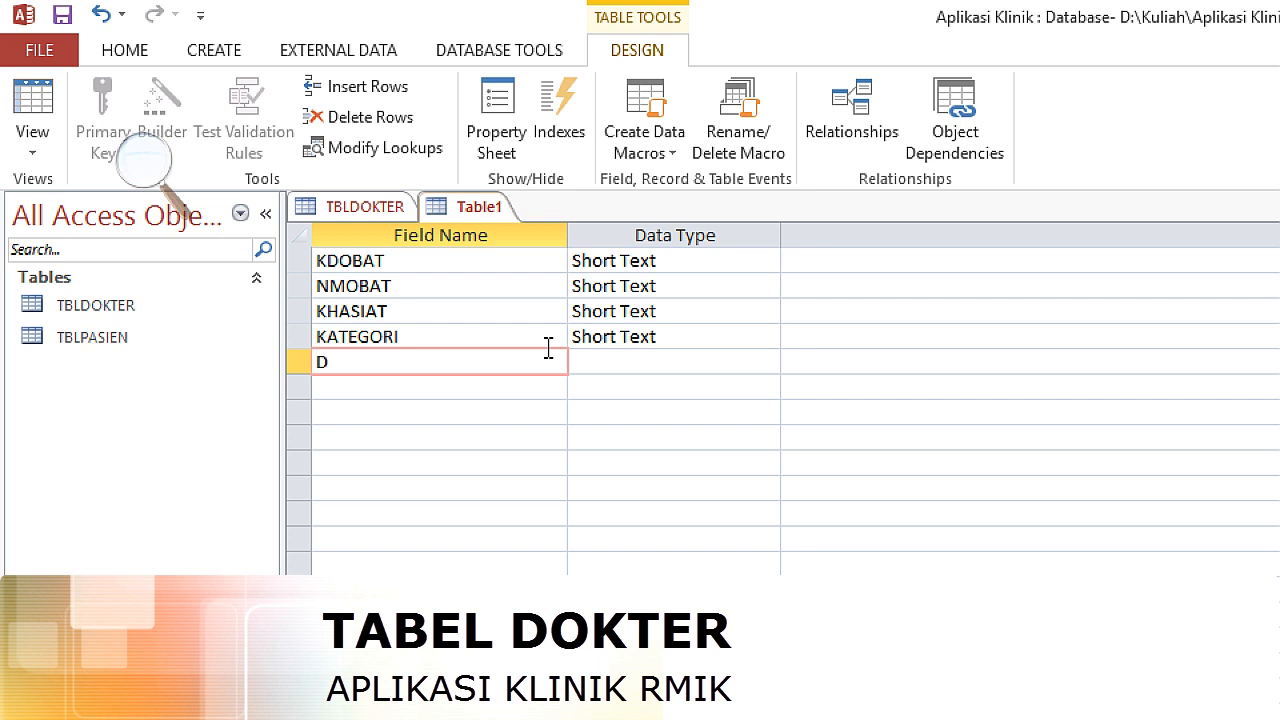
pyautogui.write('OSIS')
pyautogui.press('Tab')
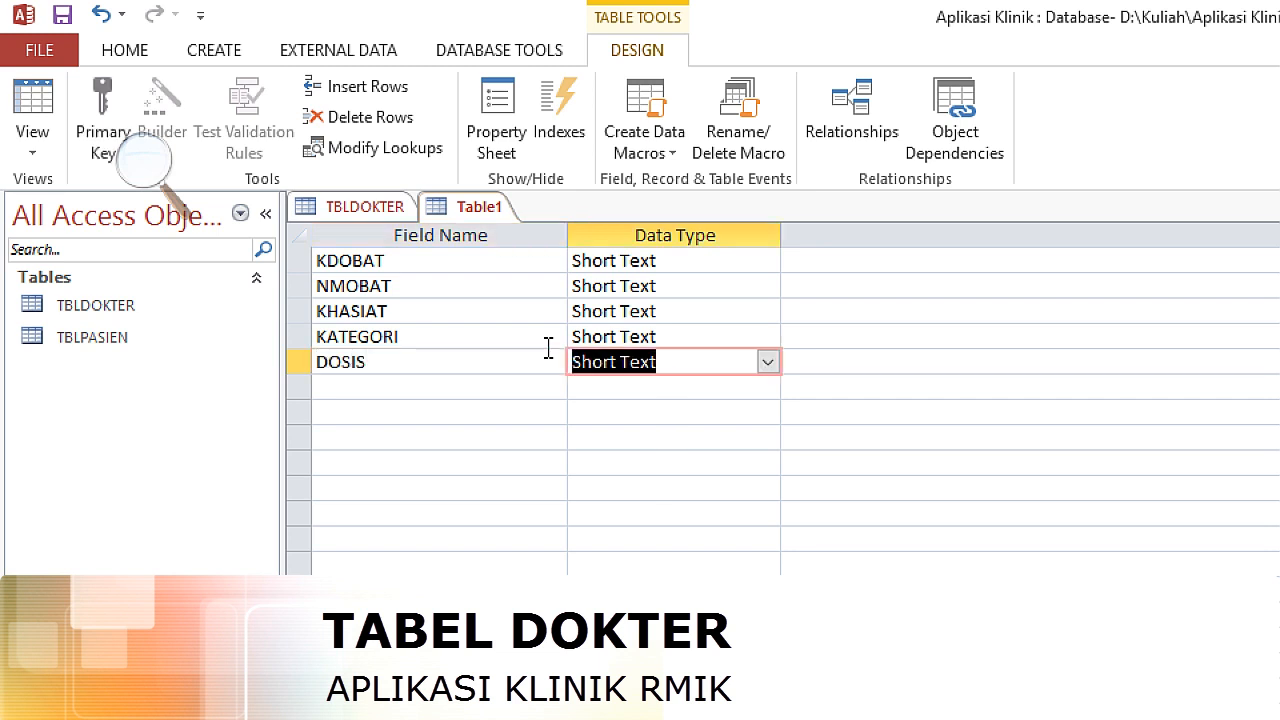
pyautogui.press('Tab')
pyautogui.press('Tab')
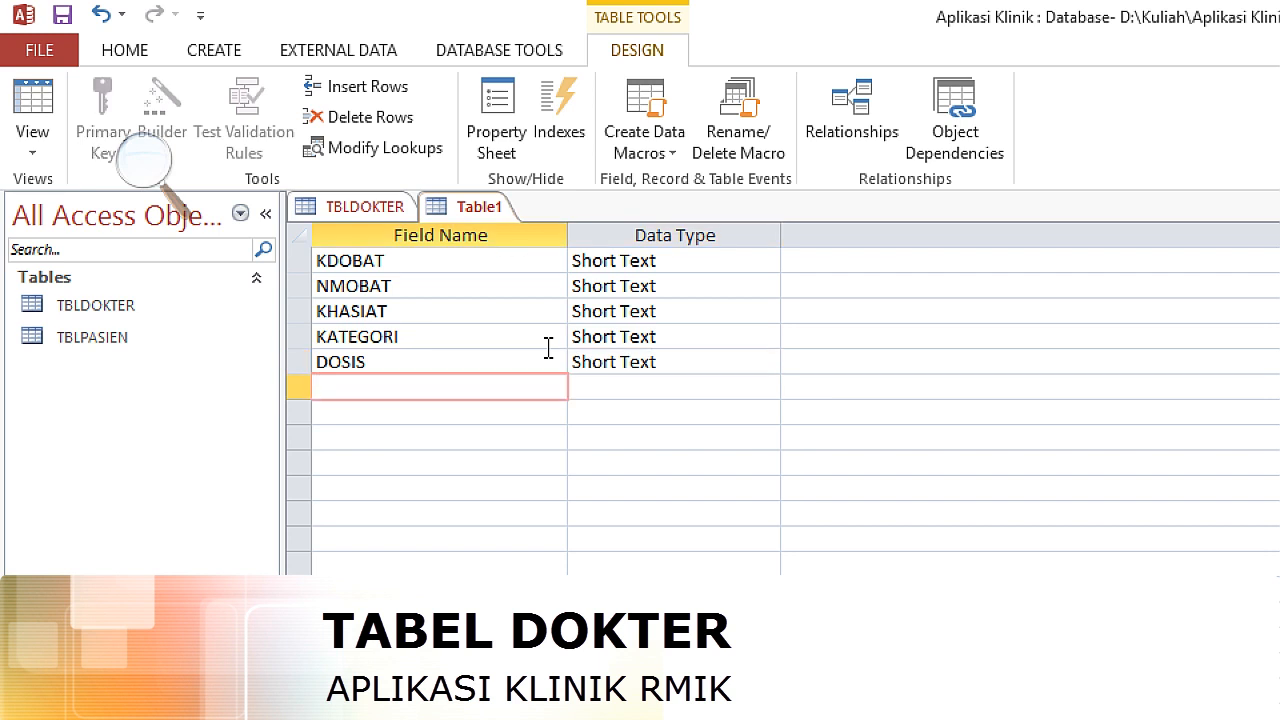
pyautogui.write('SATUAN')
pyautogui.press('Tab')
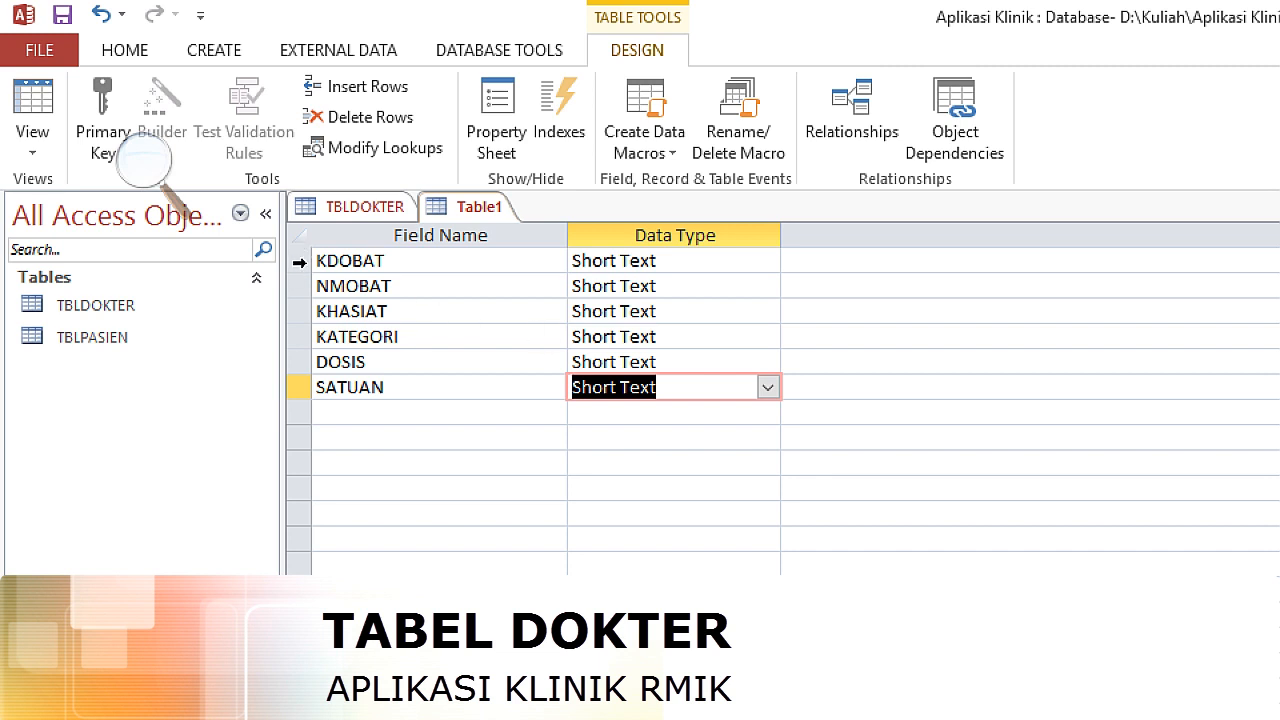
# Make KDOBAT the primary key and save the medicine table under the name TBLOBAT
pyautogui.rightClick(297, 265)
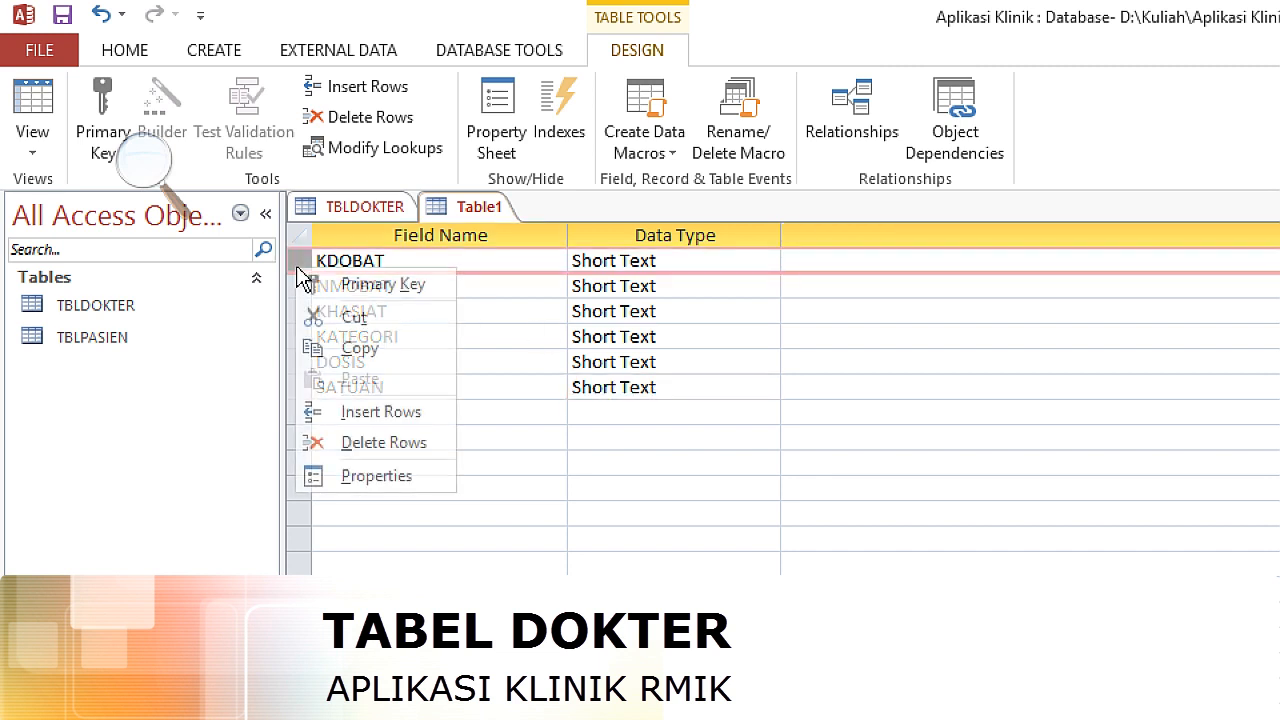
pyautogui.click(371, 286)
pyautogui.click(62, 14)
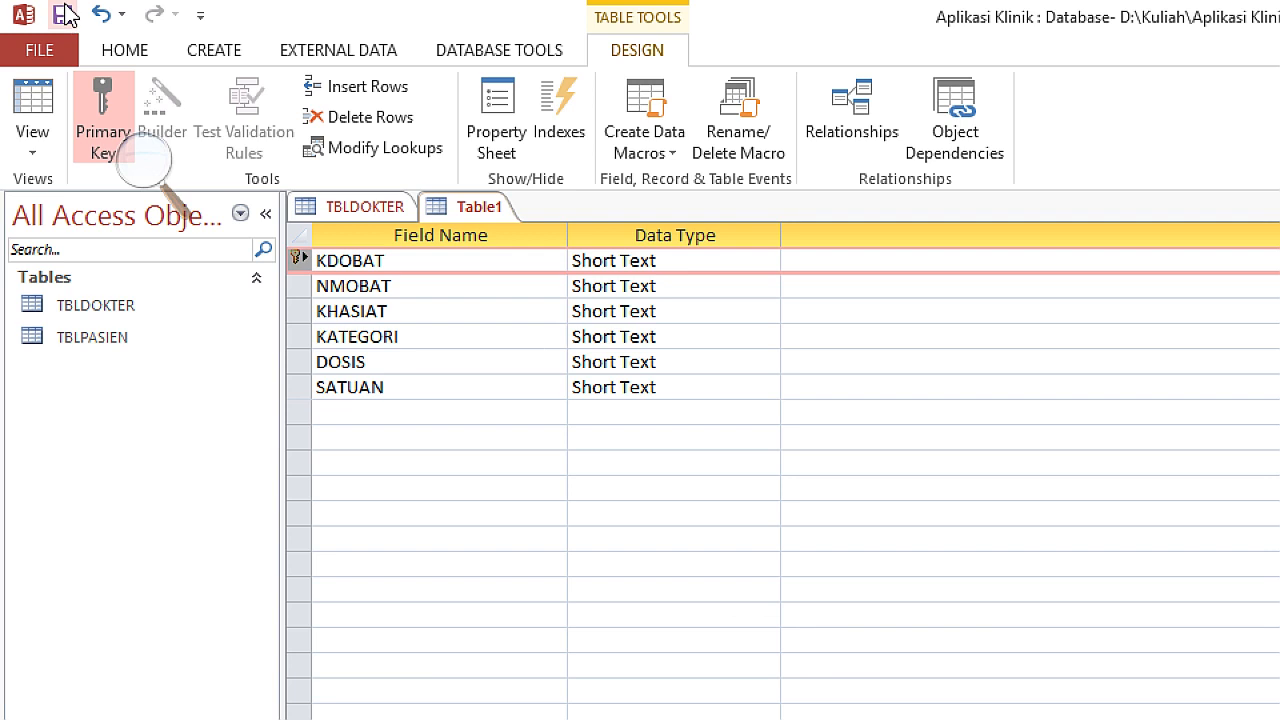
pyautogui.moveTo(1190, 423); pyautogui.dragTo(430, 392)
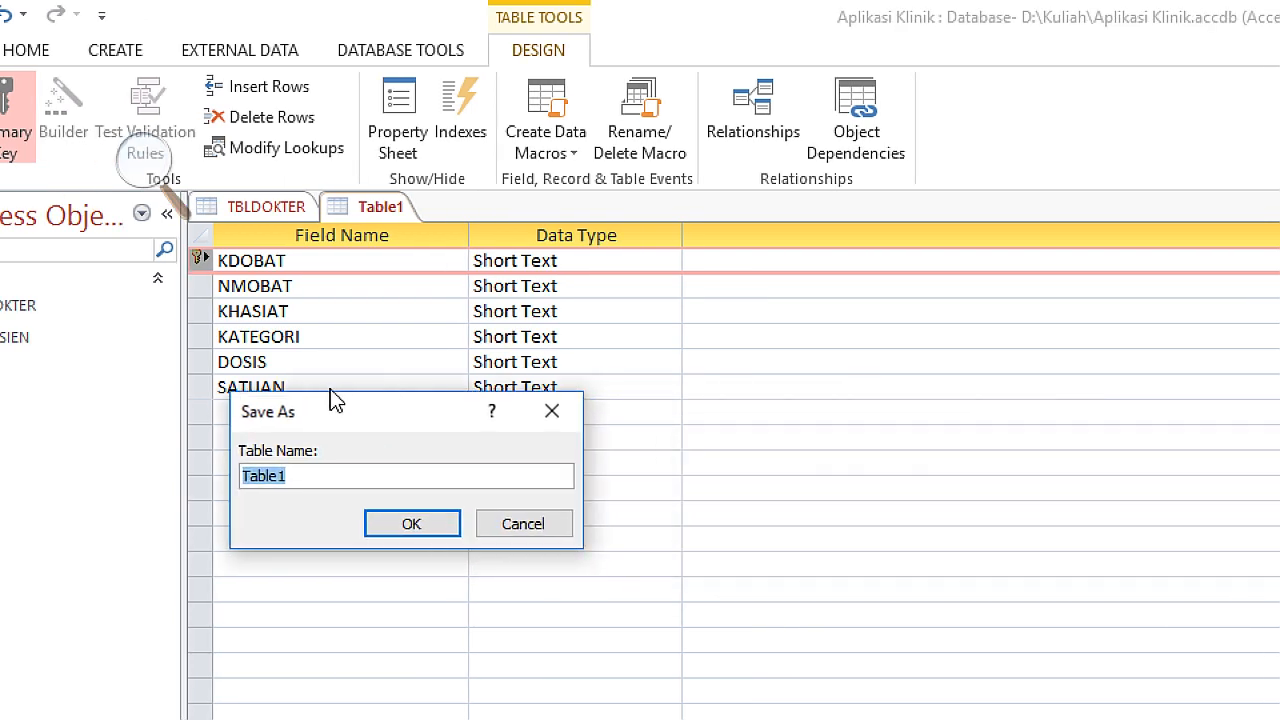
pyautogui.write('TBLOBAT')
pyautogui.press('Return')
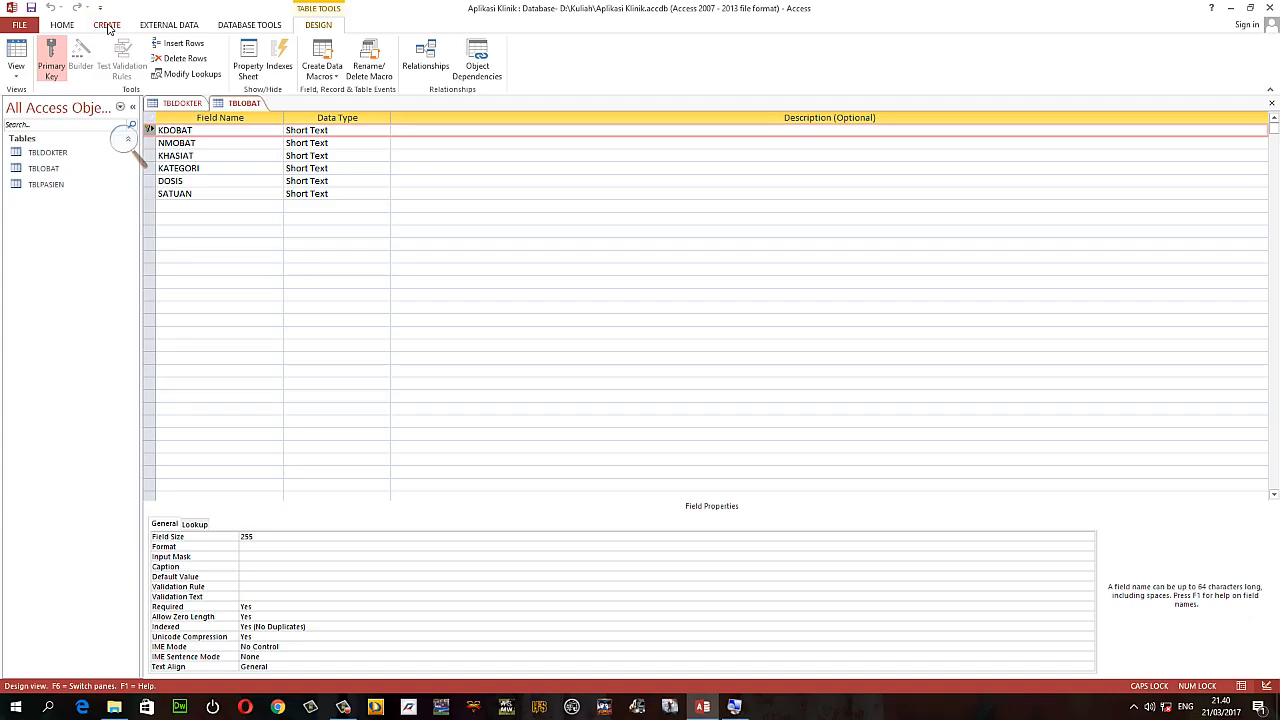
# Start another new table in Design view with KDPERIKSA as its first field, using the AutoNumber data type
pyautogui.click(107, 25)
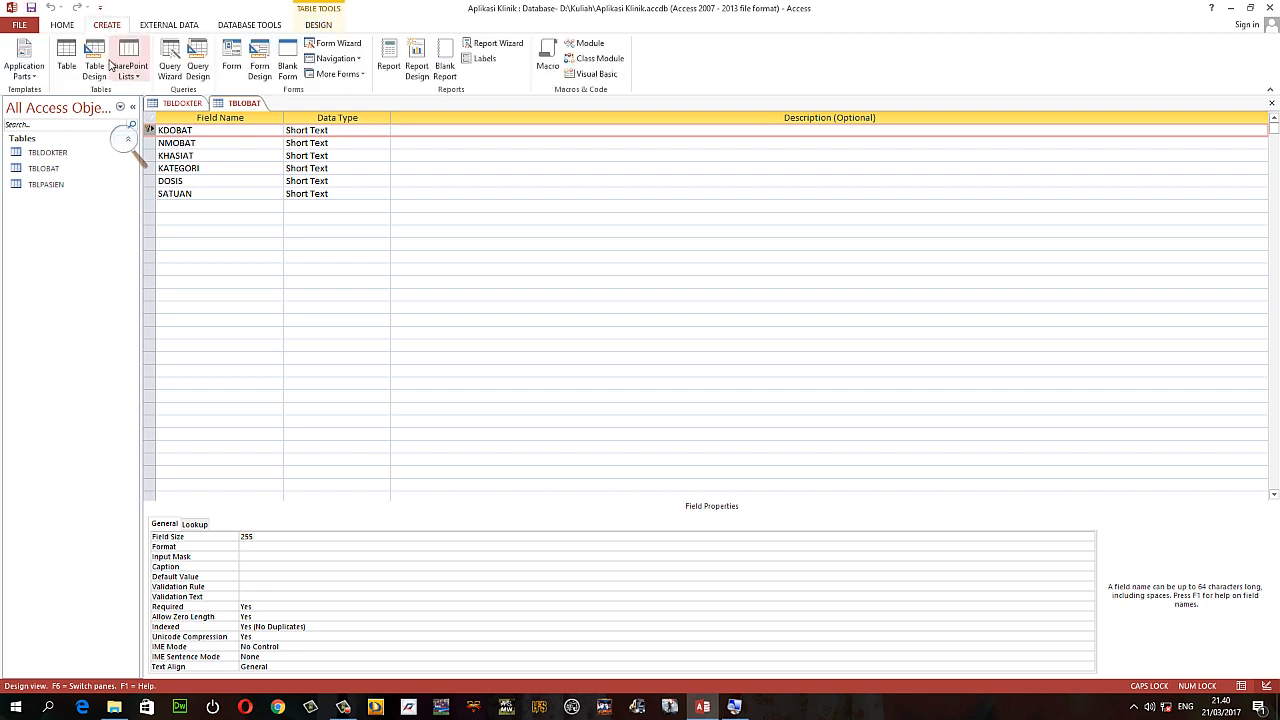
pyautogui.click(101, 68)
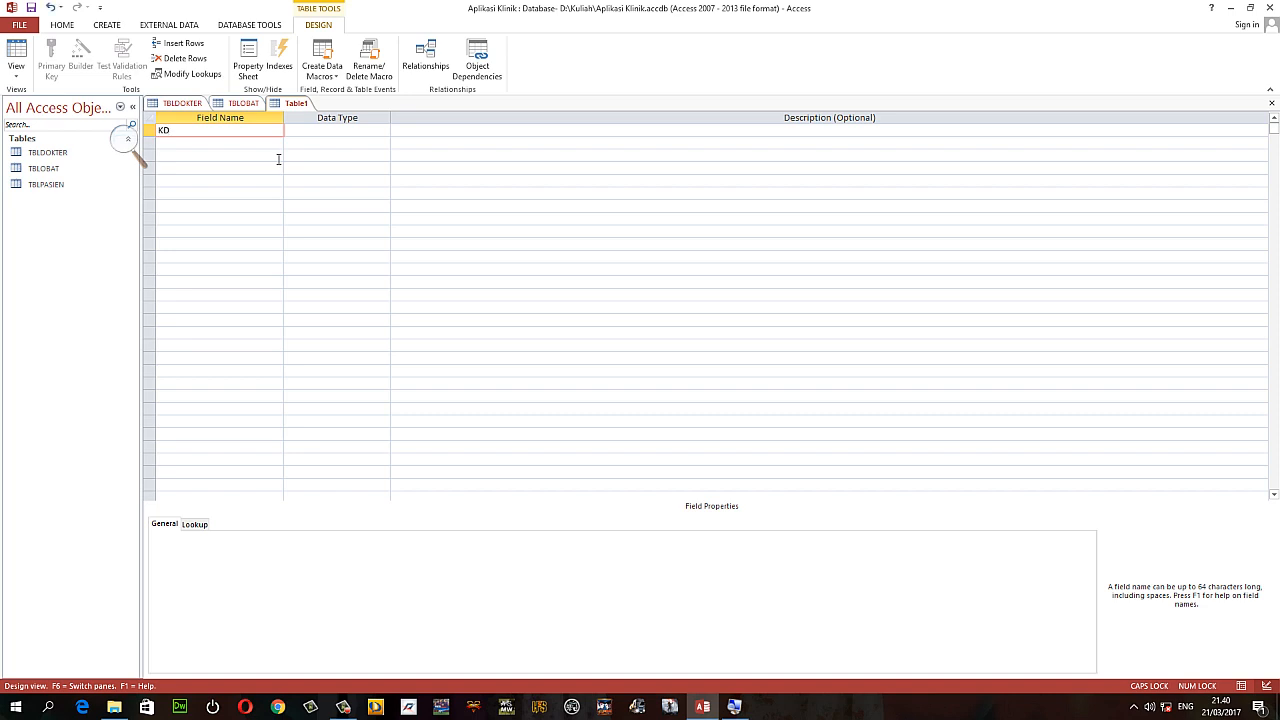
pyautogui.write('KDPERIKSA')
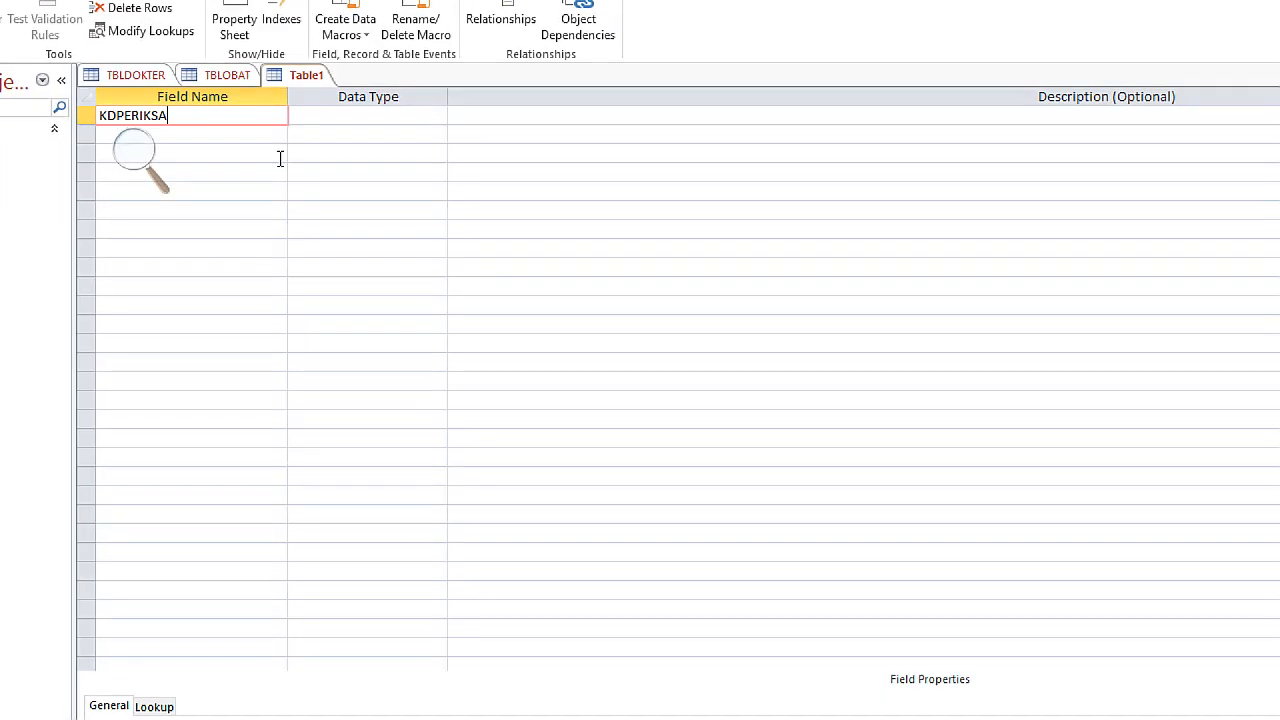
pyautogui.press('Return')
pyautogui.press('Return')
pyautogui.press('Return')
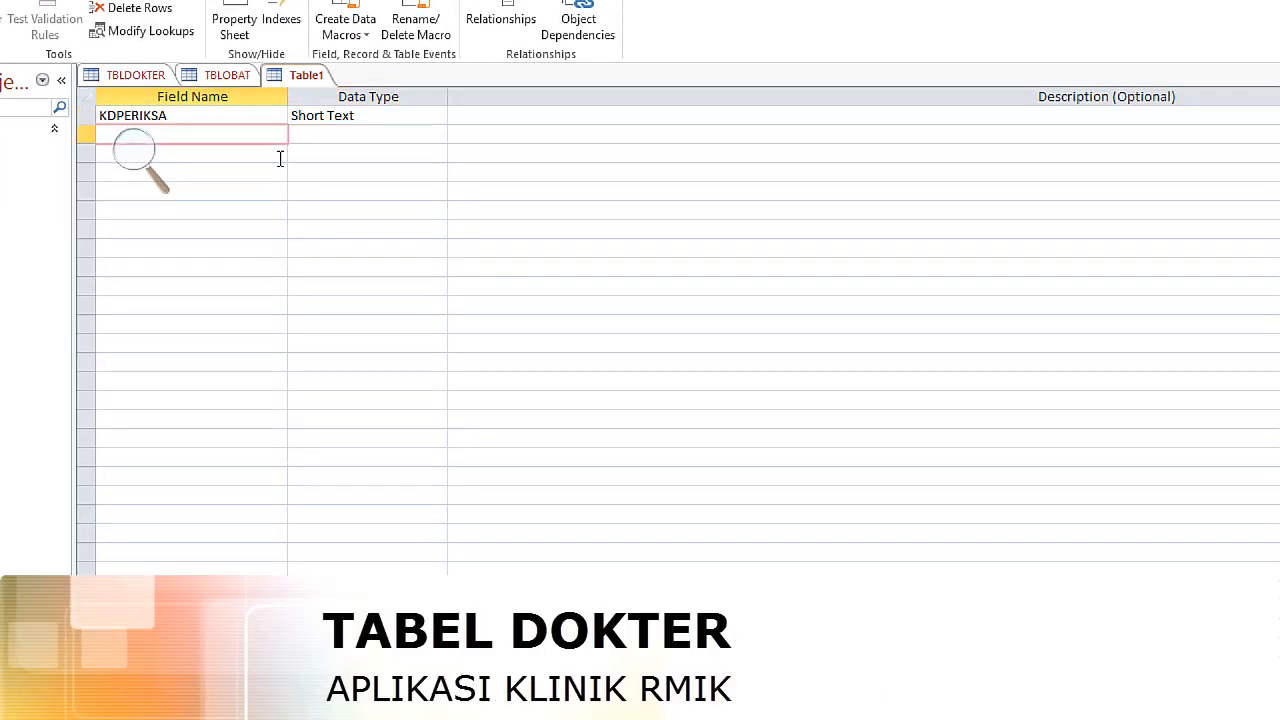
pyautogui.click(403, 119)
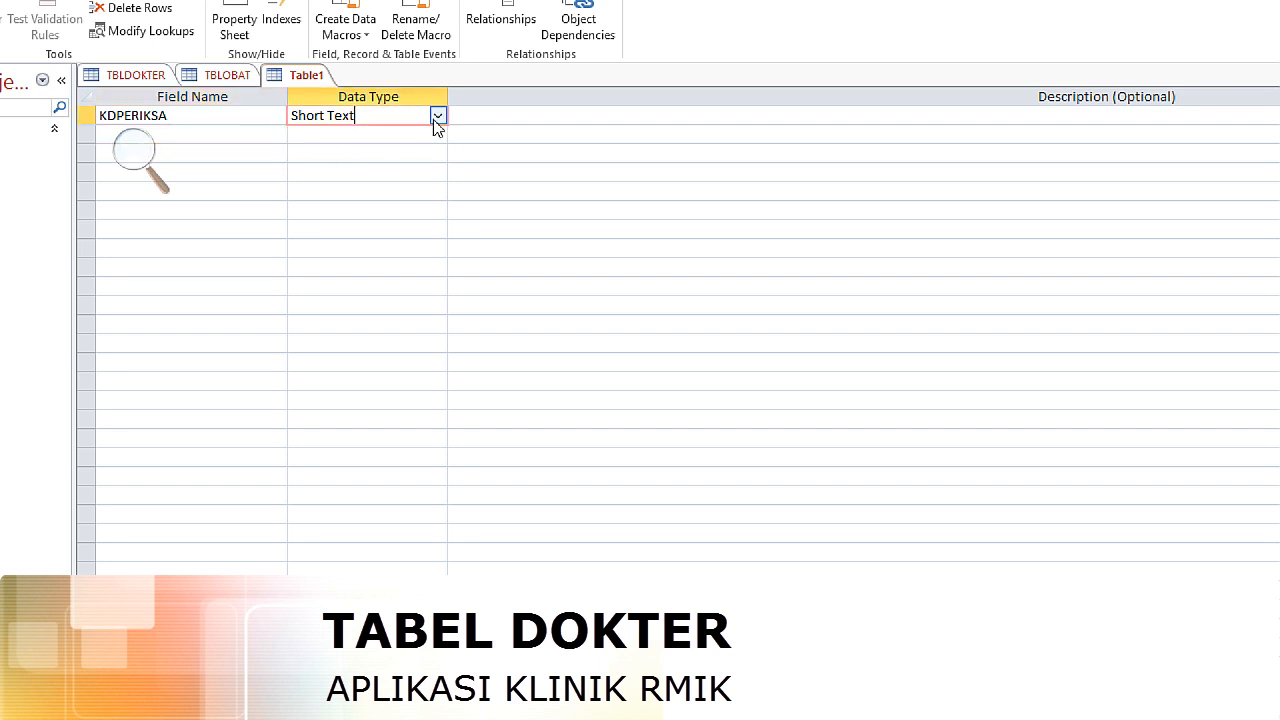
pyautogui.click(437, 116)
pyautogui.click(354, 231)
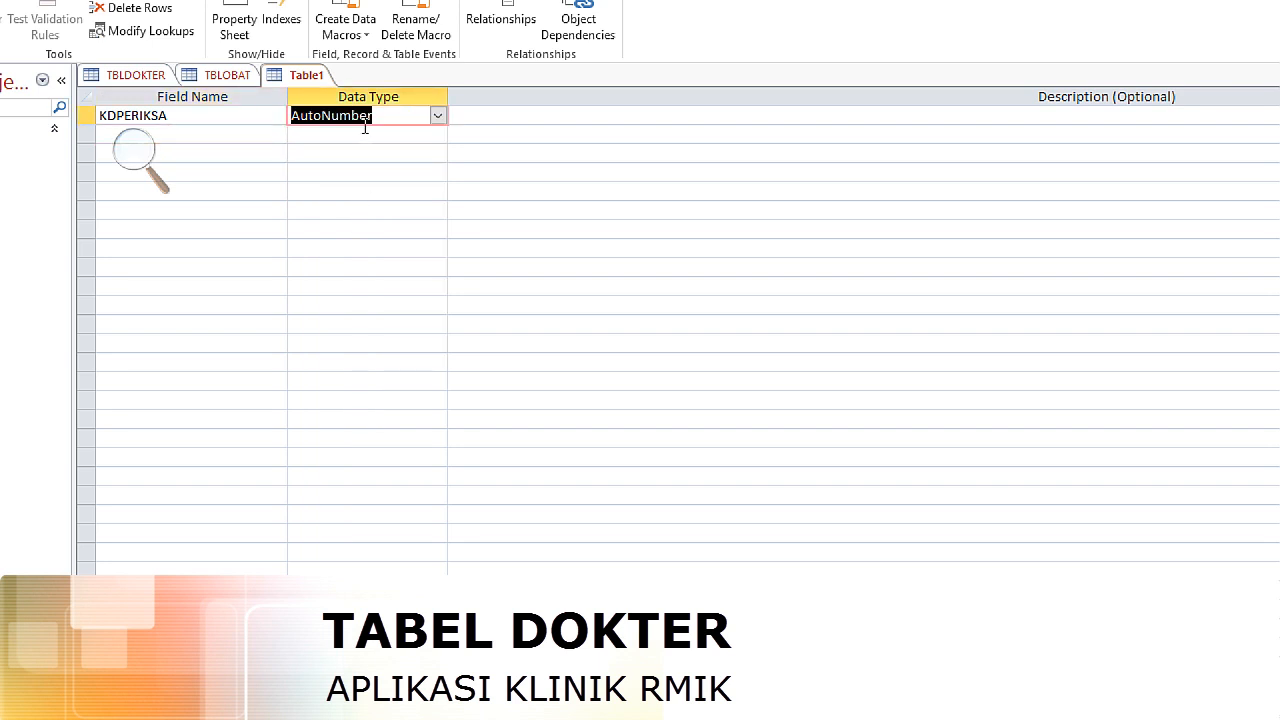
# Add the field TGLPERIKSA below KDPERIKSA with the Date/Time data type
pyautogui.click(214, 134)
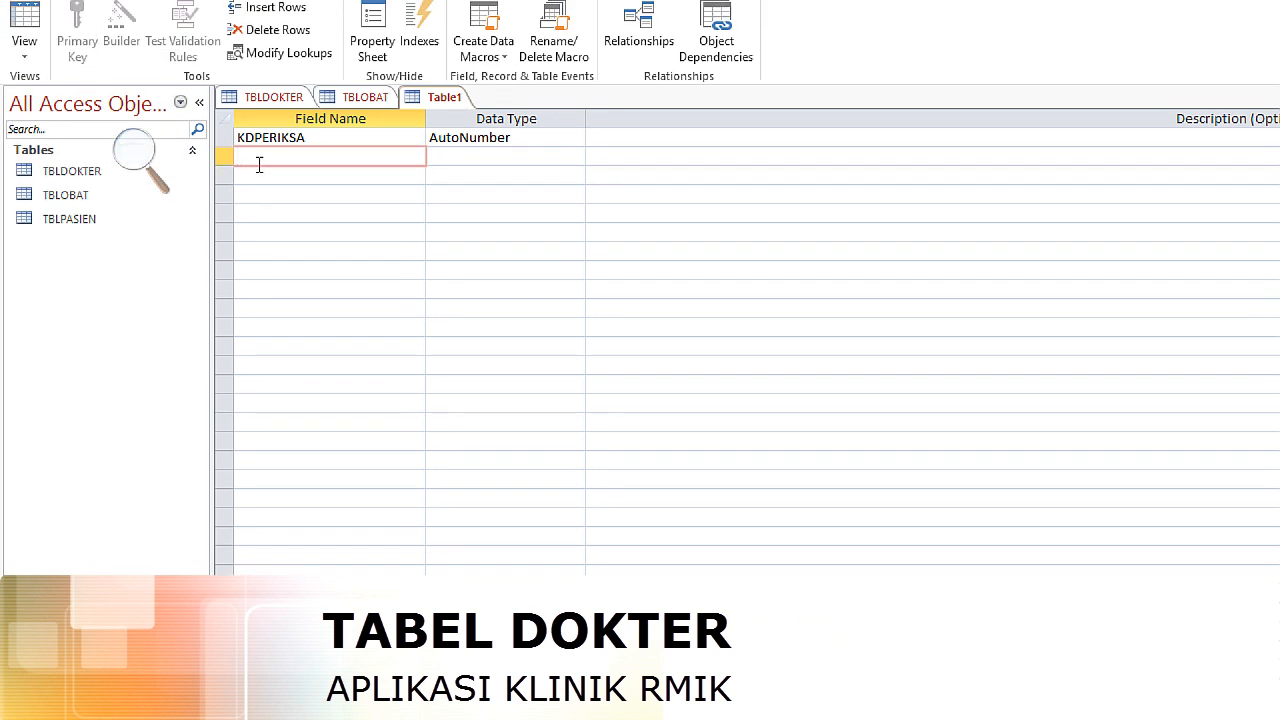
pyautogui.write('TGLPERIKSA')
pyautogui.press('Return')
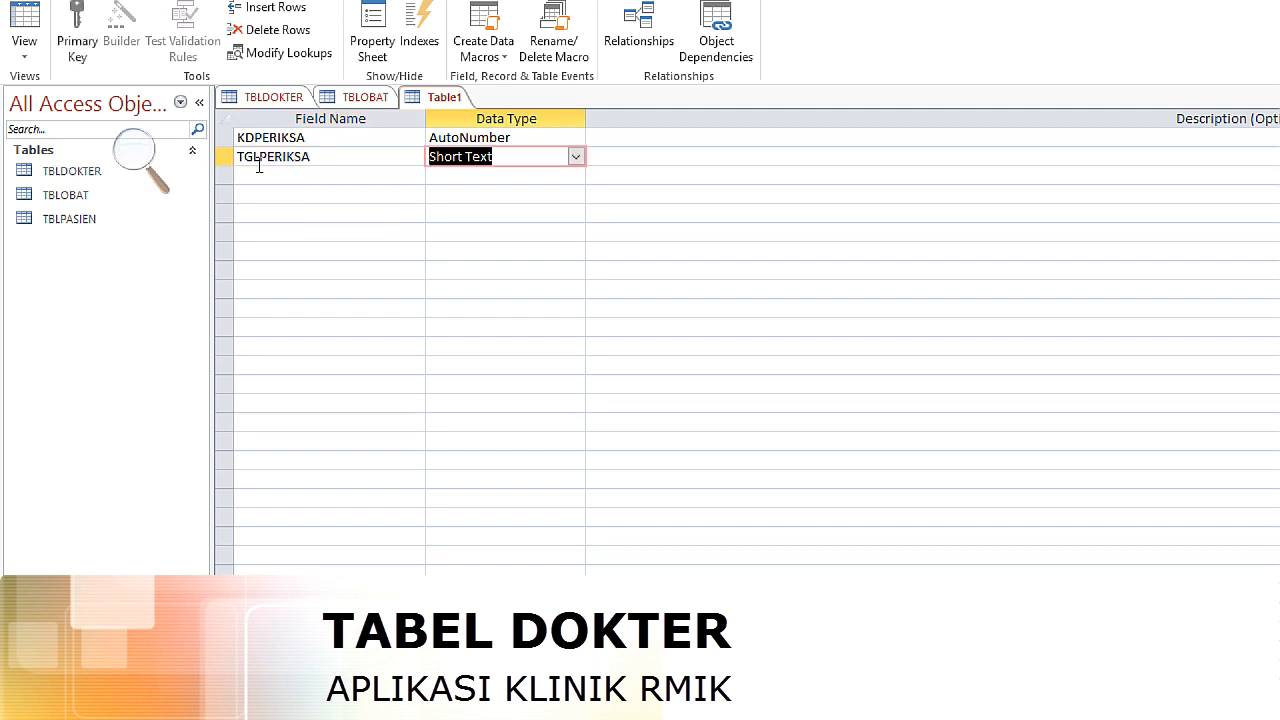
pyautogui.write('d')
pyautogui.press('Return')
pyautogui.press('Return')
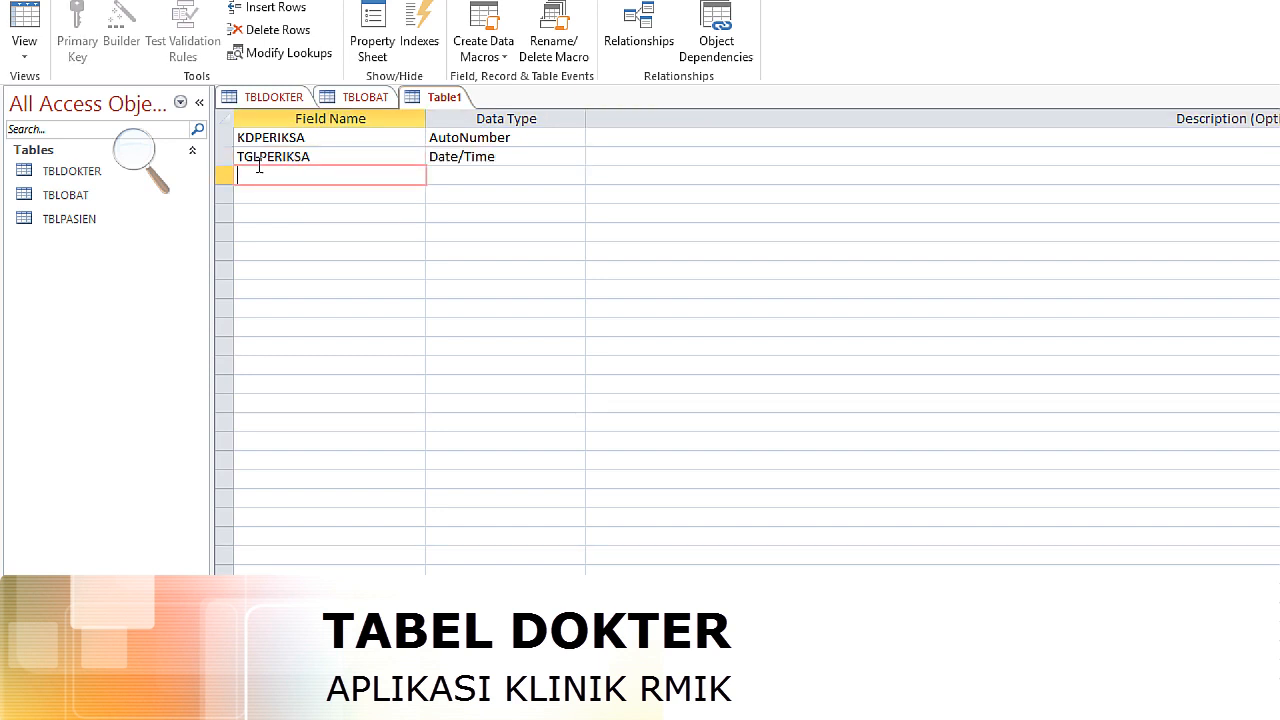
# Add the fields KDPASIEN and KDDOKTER below TGLPERIKSA, both as Short Text
pyautogui.write('KDPASIEN')
pyautogui.press('Return')
pyautogui.press('Return')
pyautogui.press('Return')
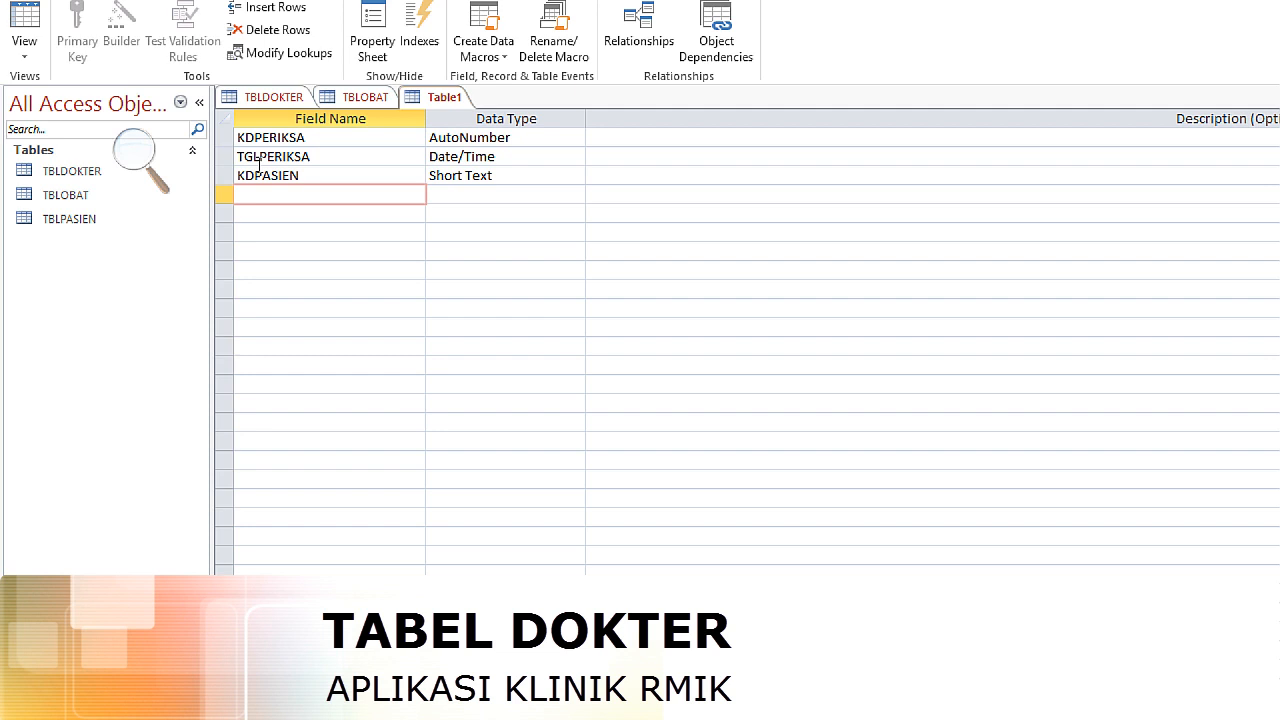
pyautogui.write('KDDOKTER')
pyautogui.press('Return')
pyautogui.press('Return')
pyautogui.press('Return')
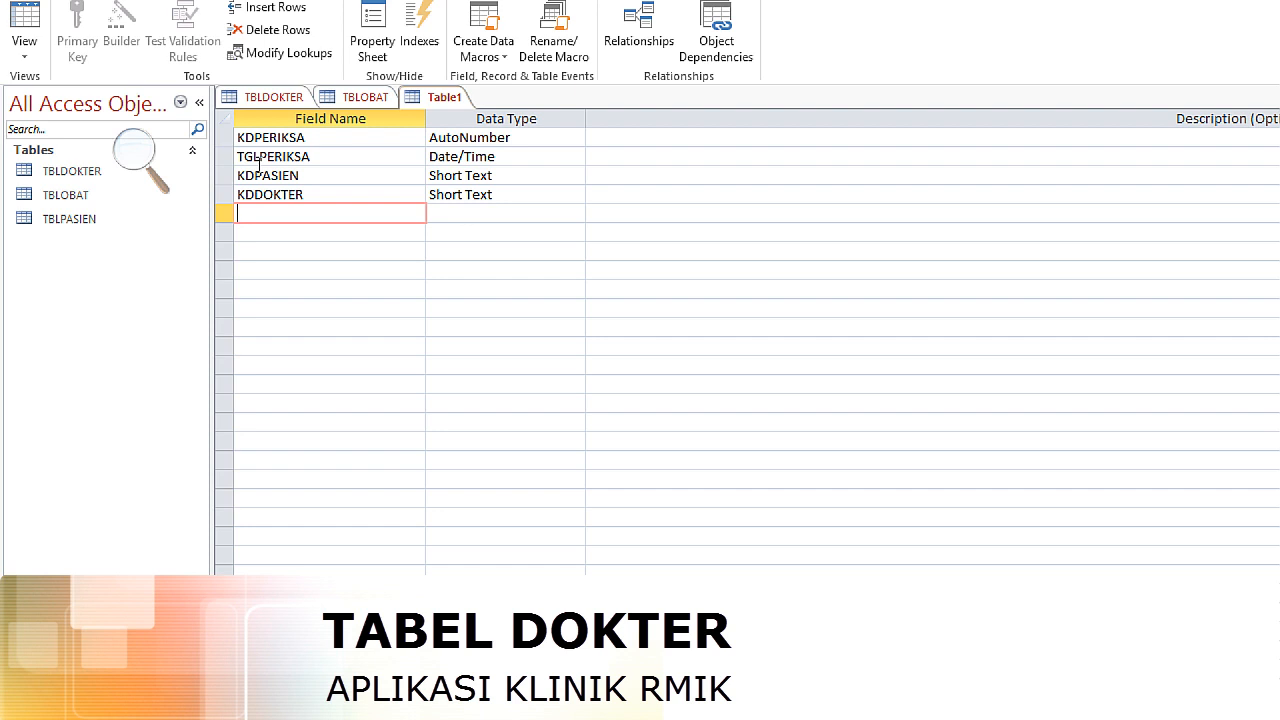
# Add the fields KELUHANPASIEN and DIAGNOSADOKTER below KDDOKTER, both as Short Text
pyautogui.write('ANPASIEN')
pyautogui.press('Tab')
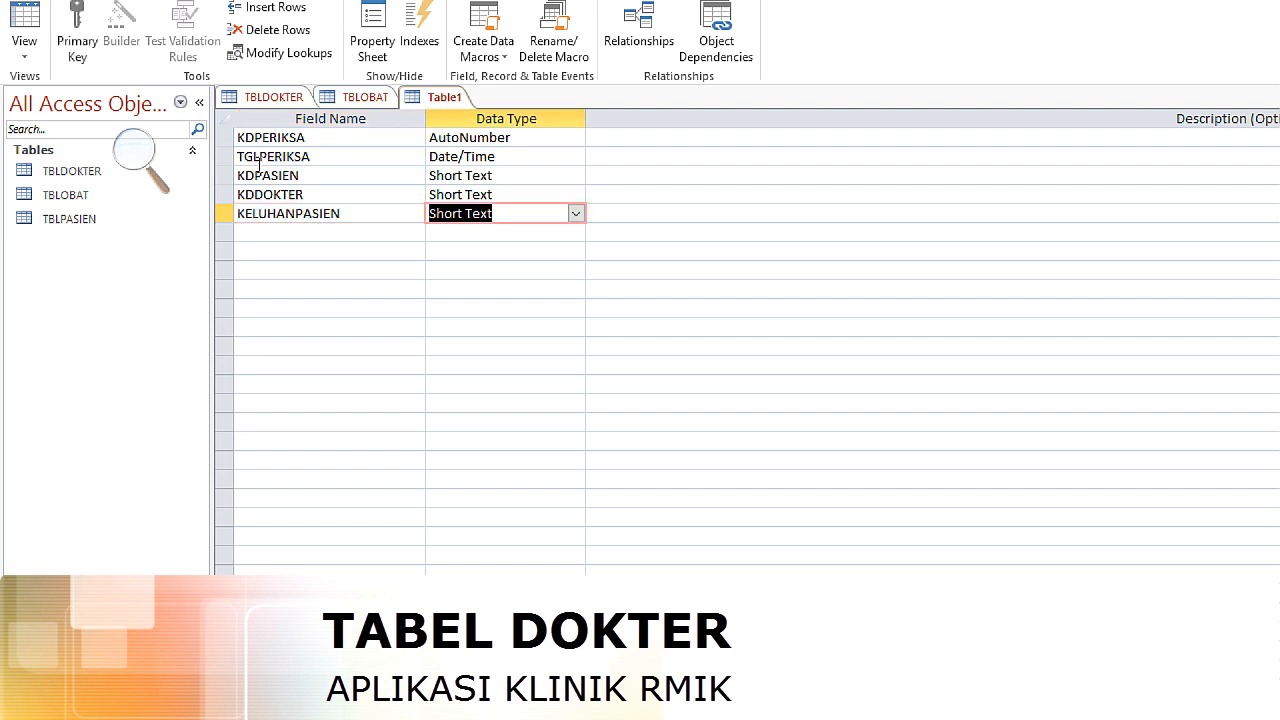
pyautogui.press('Tab')
pyautogui.press('Tab')
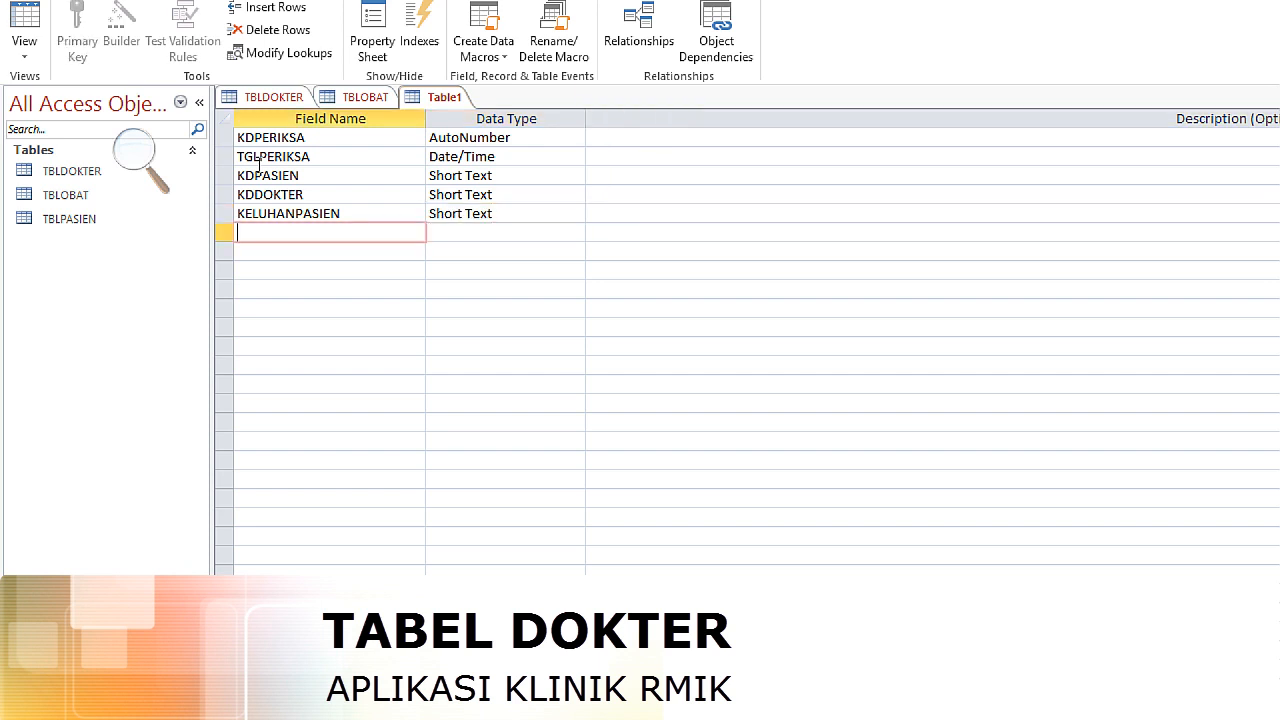
pyautogui.write('DIAGNOSADOKTER')
pyautogui.press('Tab')
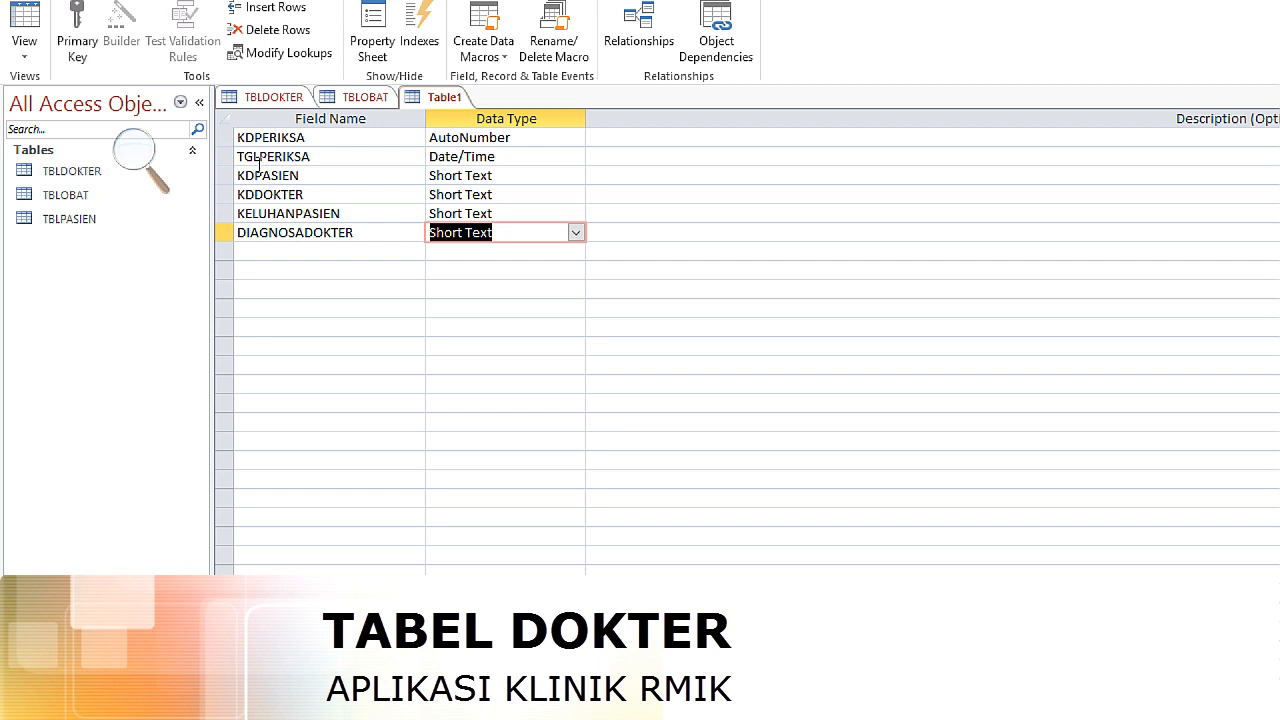
pyautogui.press('Tab')
pyautogui.press('Tab')
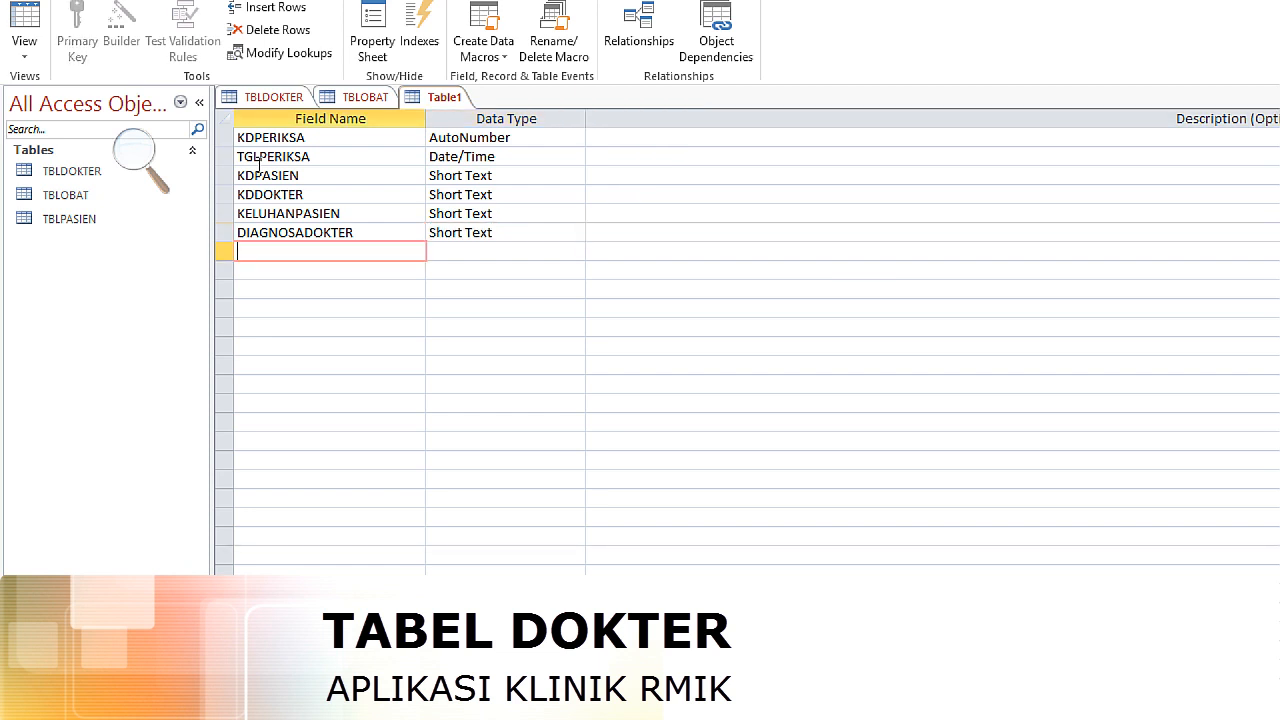
# Shorten the diagnosis field name to DIAGDOKTER and the complaint field name to KELUHPASIEN
pyautogui.click(306, 237)
pyautogui.press('BackSpace')
pyautogui.press('BackSpace')
pyautogui.press('BackSpace')
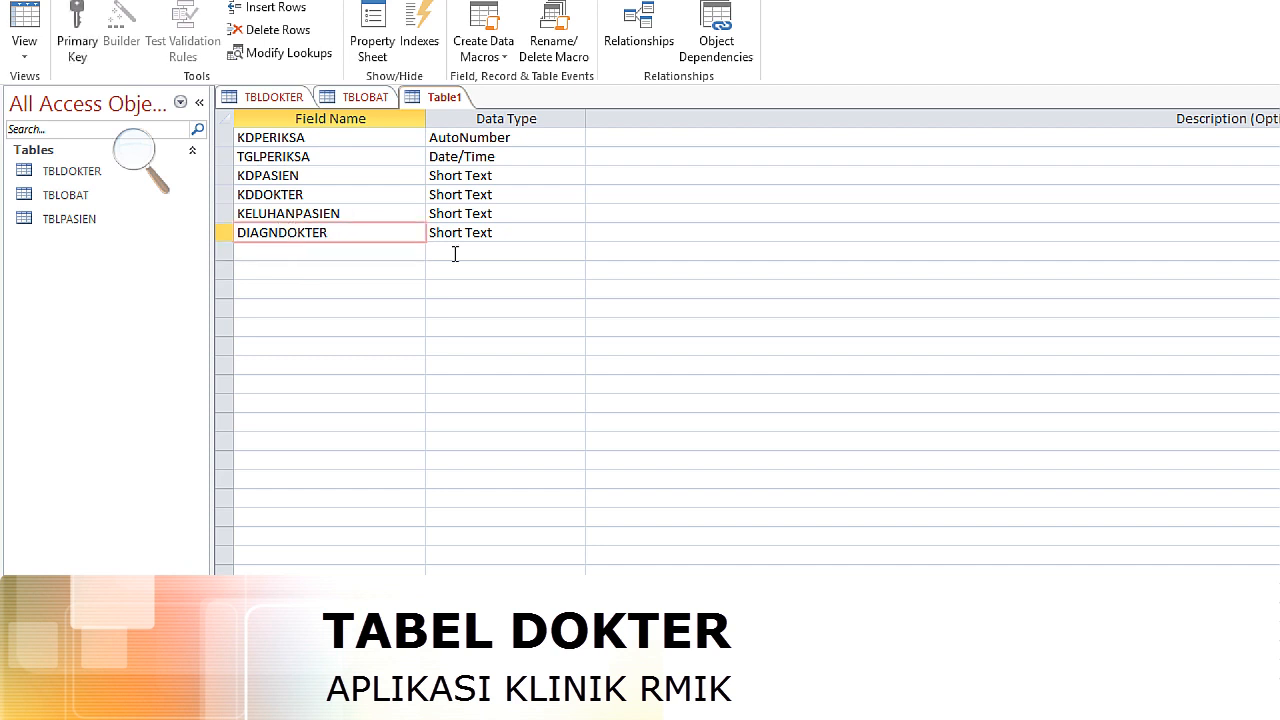
pyautogui.press('BackSpace')
pyautogui.click(290, 214)
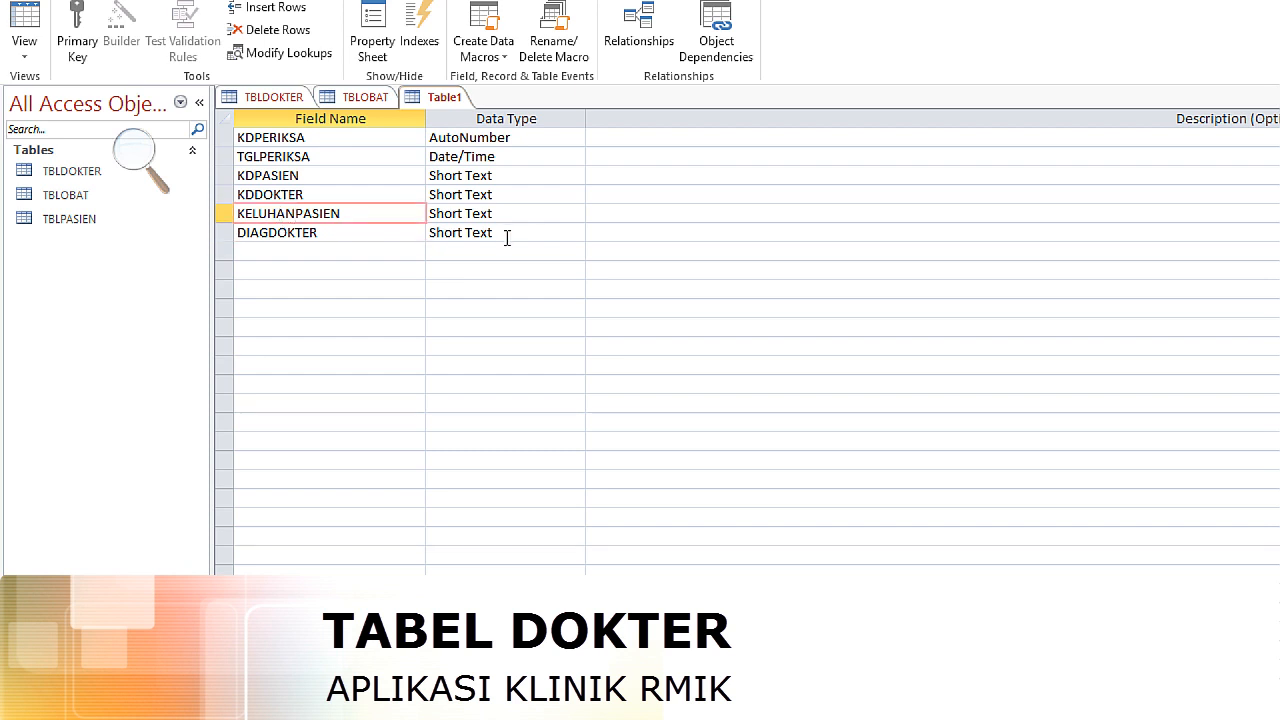
pyautogui.press('BackSpace')
pyautogui.press('BackSpace')
# Add the fields TEKDARAH and BRTBADAN below DIAGDOKTER, both as Short Text
pyautogui.click(364, 250)
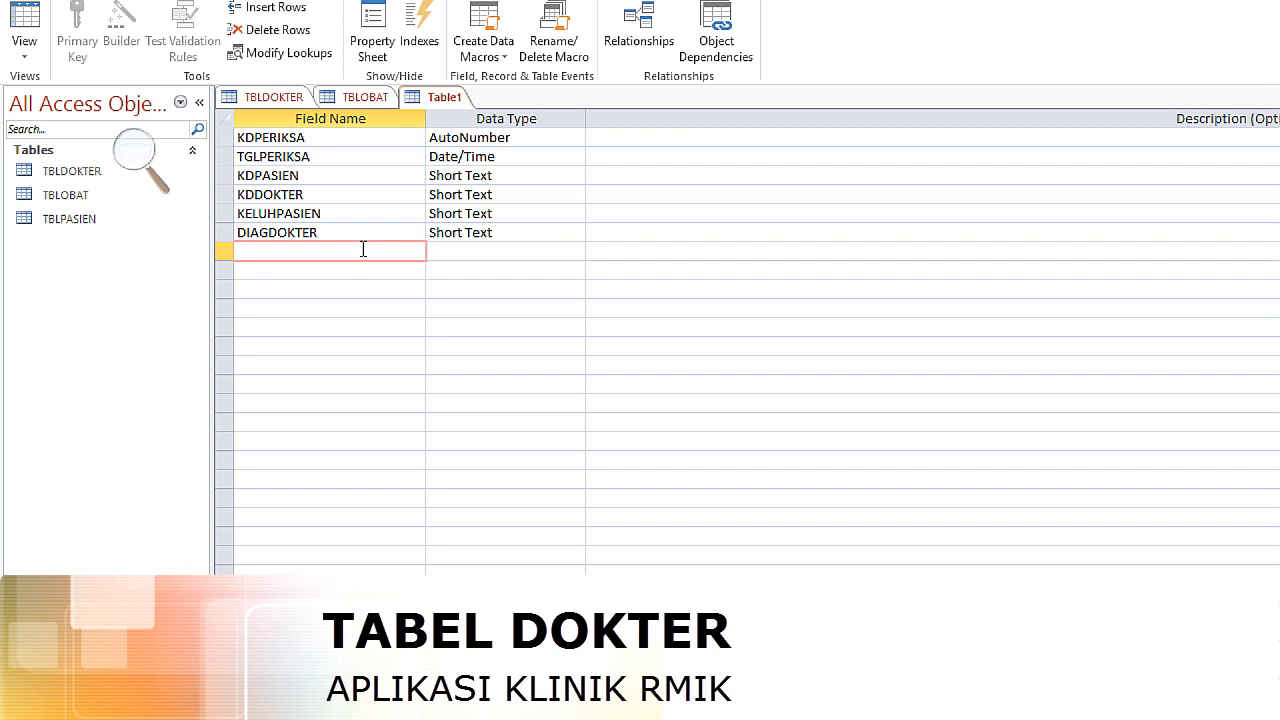
pyautogui.write('TEKDARAH')
pyautogui.press('Return')
pyautogui.press('Return')
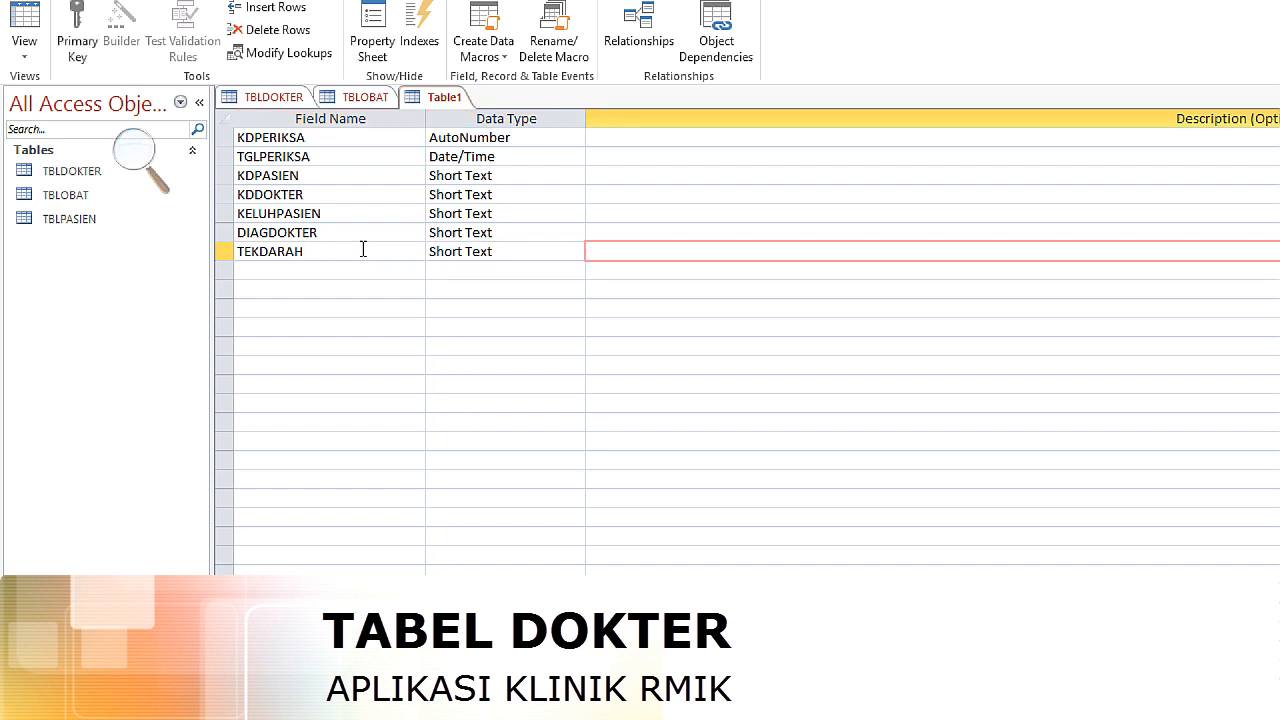
pyautogui.press('Return')
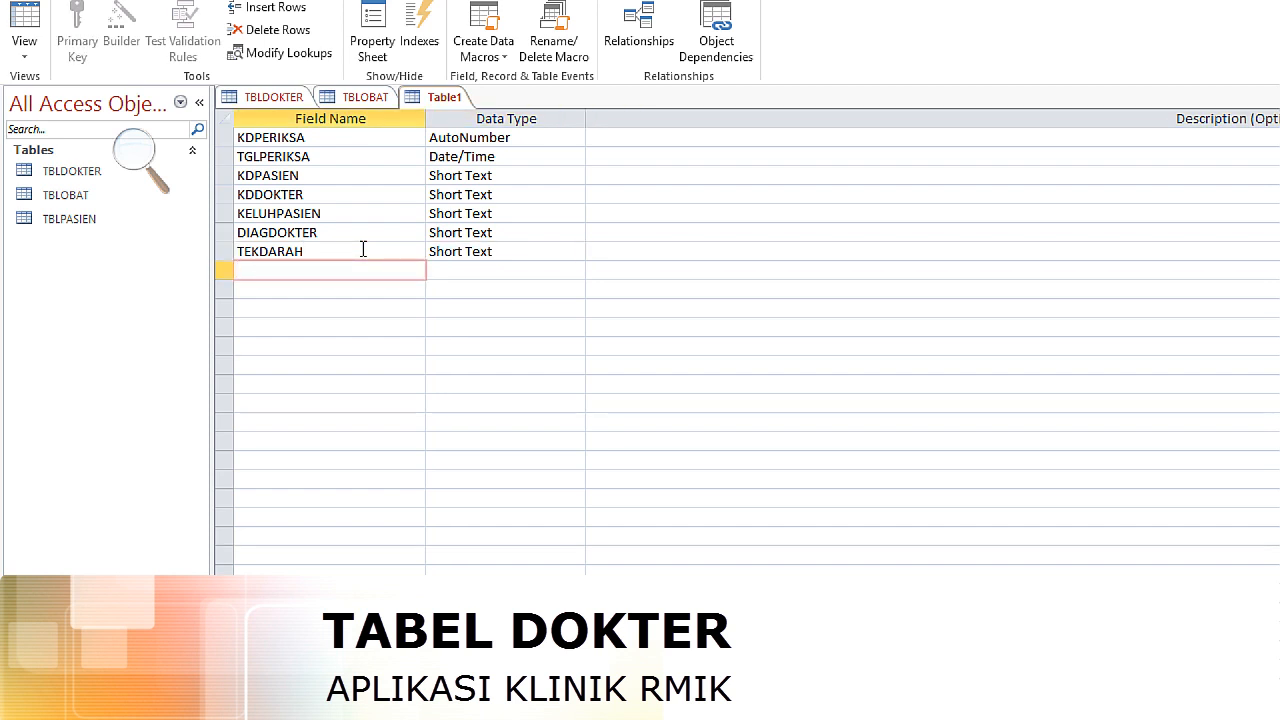
pyautogui.write('BRTBADAN')
pyautogui.press('Return')
pyautogui.press('Return')
pyautogui.press('Return')
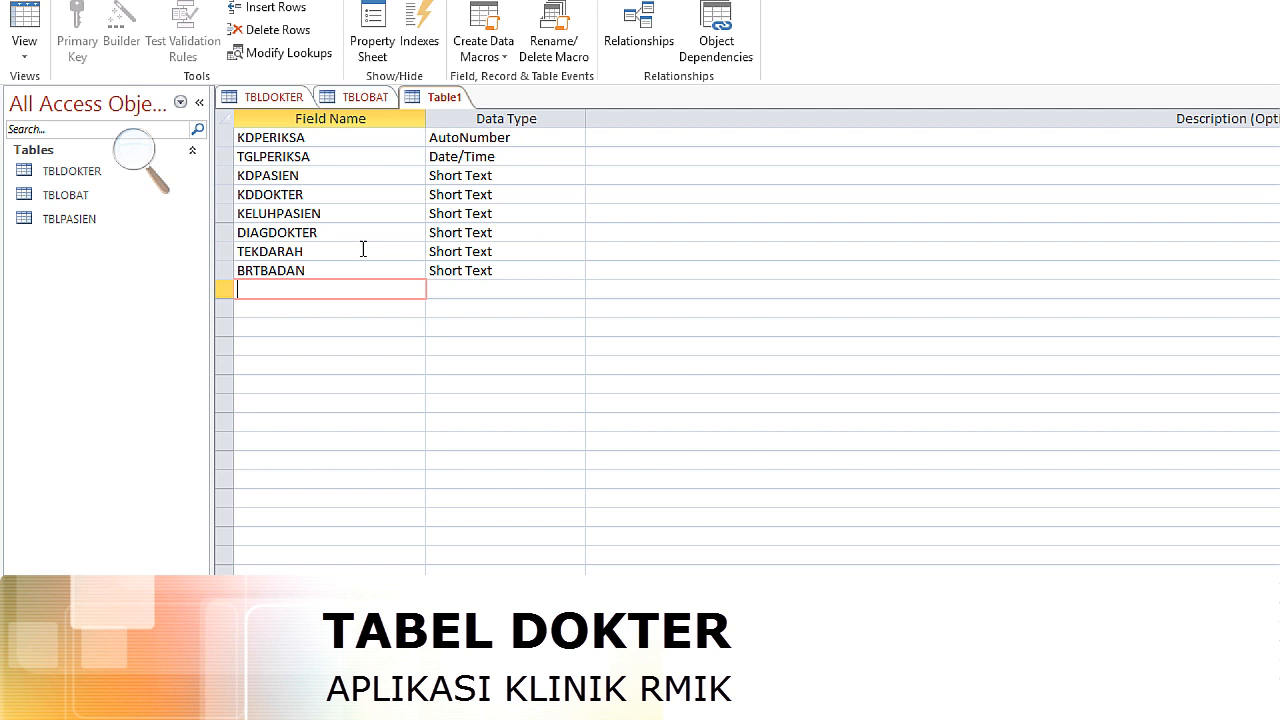
# Add the field SUHUTUBUH below BRTBADAN as Short Text
pyautogui.write('SUHUTUBUH')
pyautogui.press('Return')
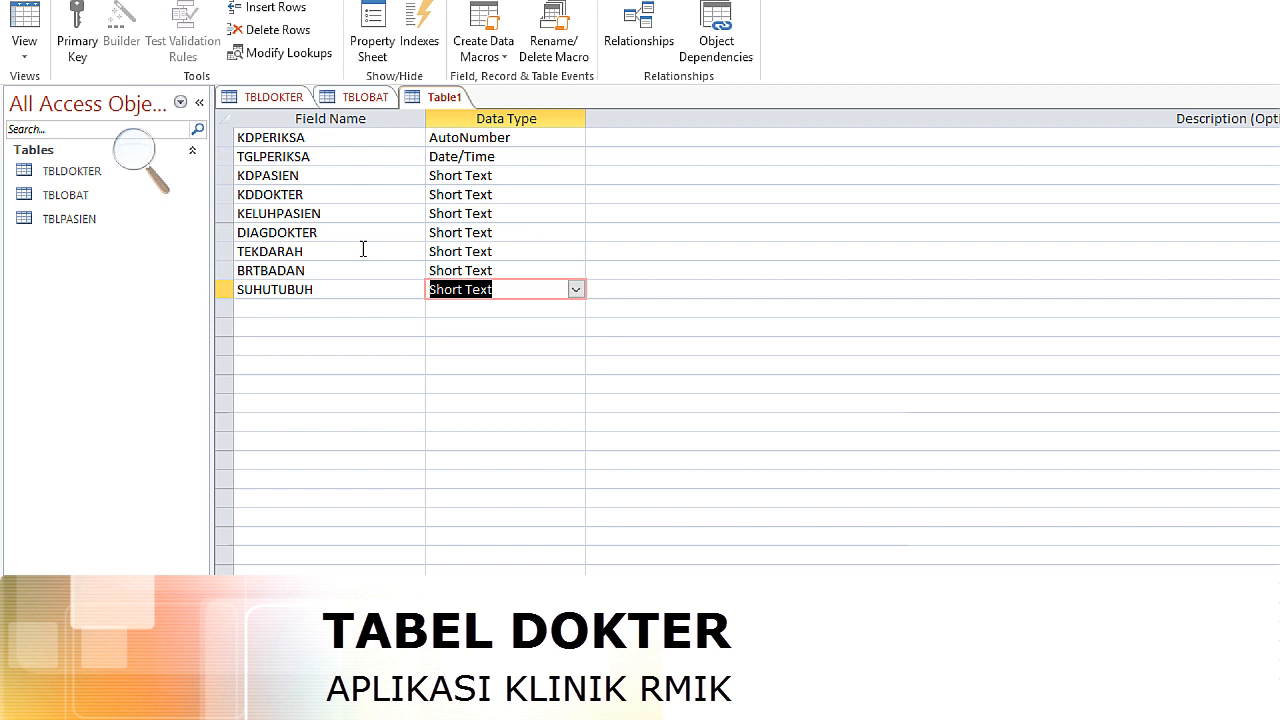
pyautogui.press('Return')
pyautogui.press('Return')
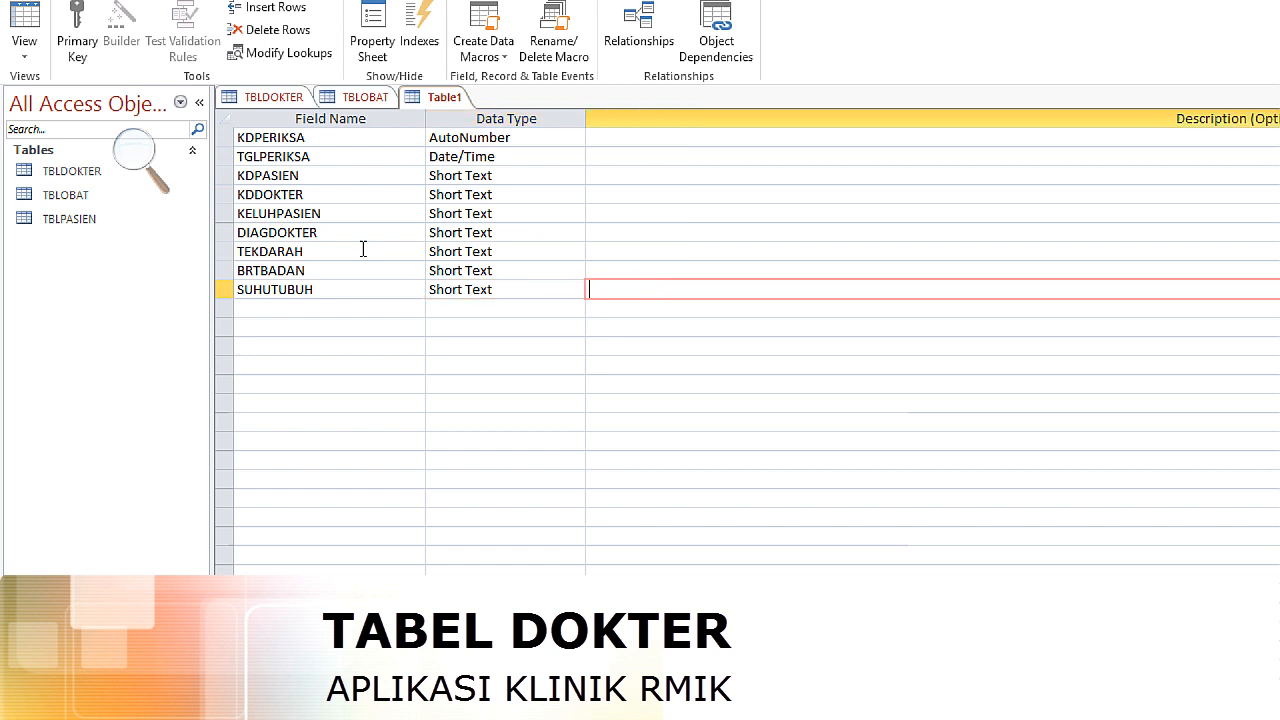
# Add the fields BULAN and TAHUN below SUHUTUBUH, both with the data type Number
pyautogui.write('BULAN')
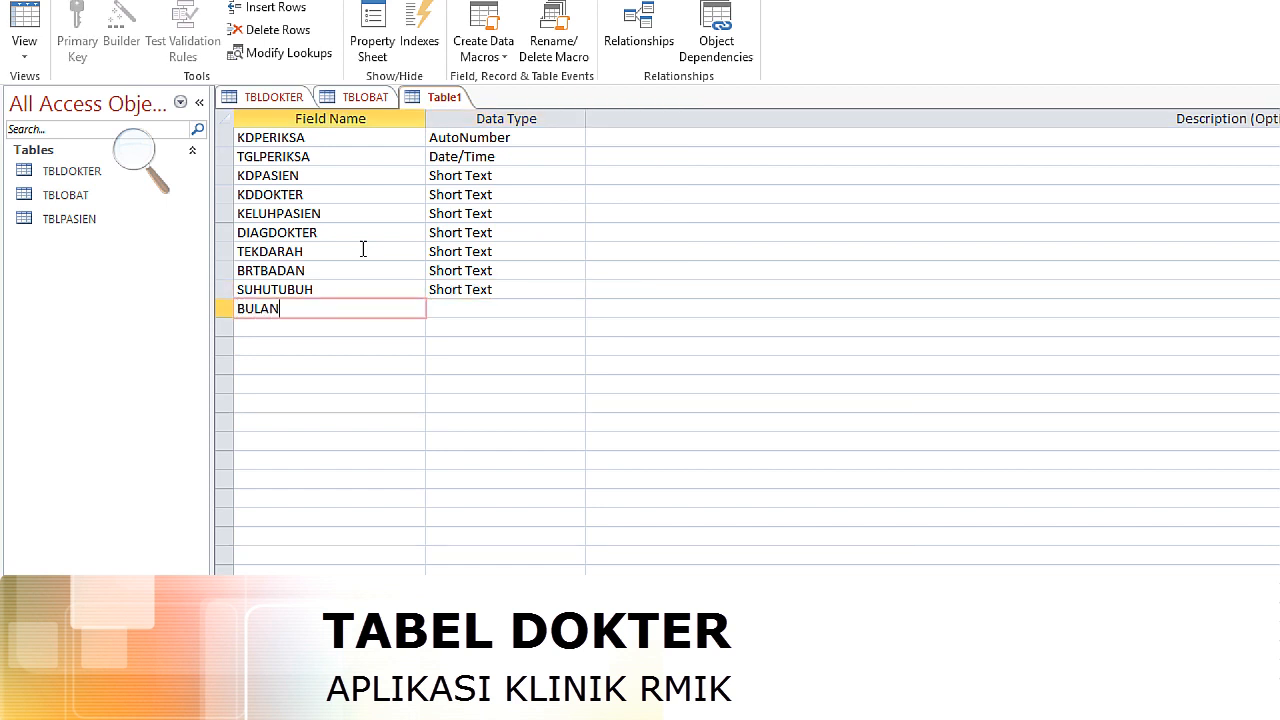
pyautogui.press('Return')
pyautogui.write('Number')
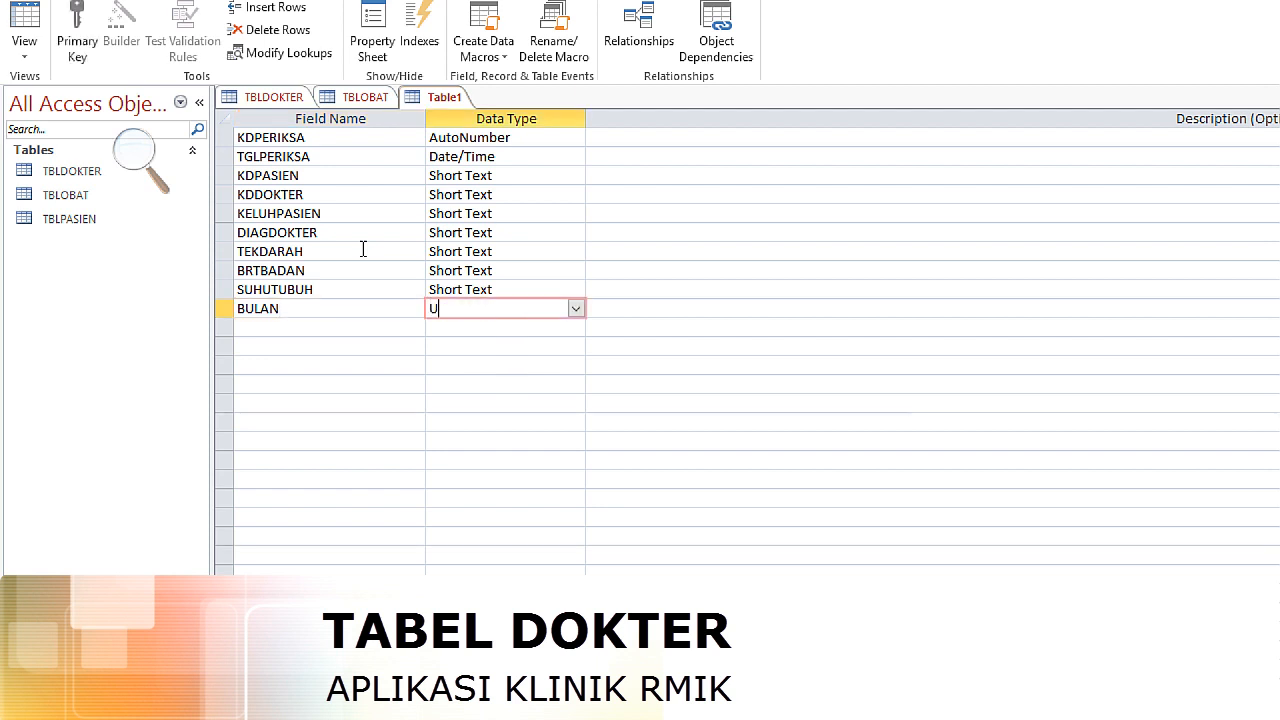
pyautogui.press('Return')
pyautogui.press('Return')
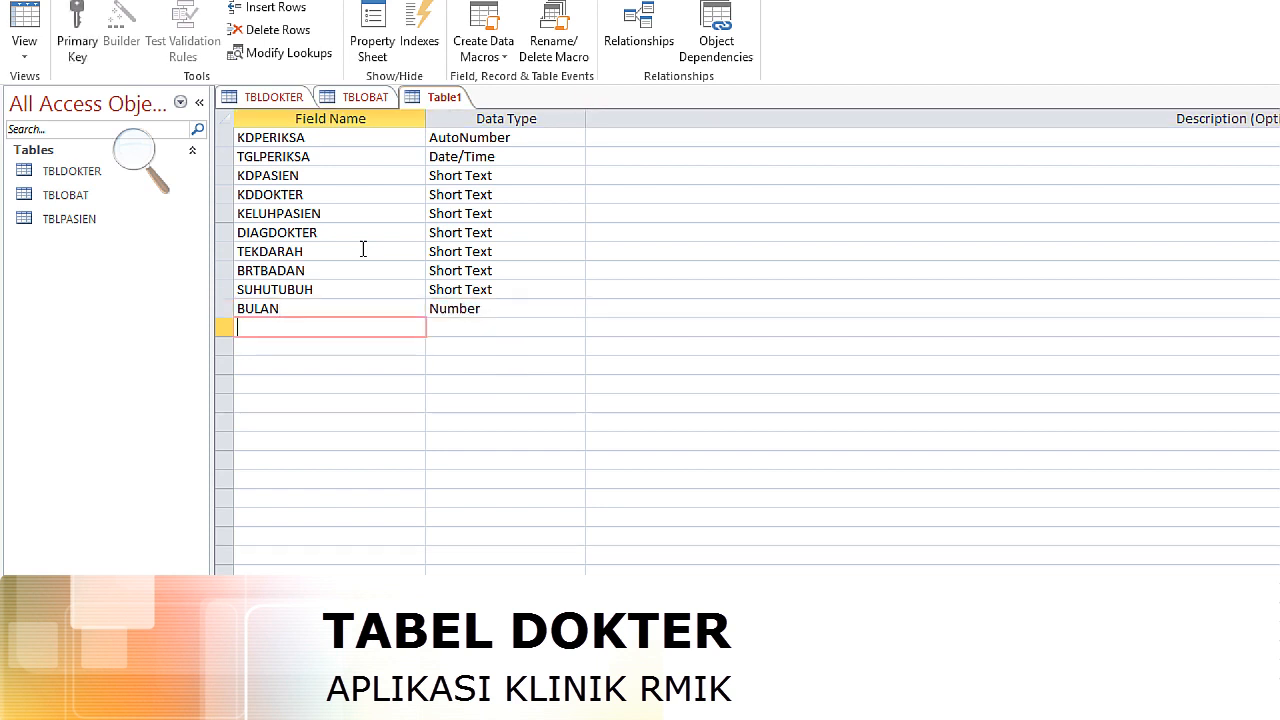
pyautogui.write('TAHUN')
pyautogui.press('Return')
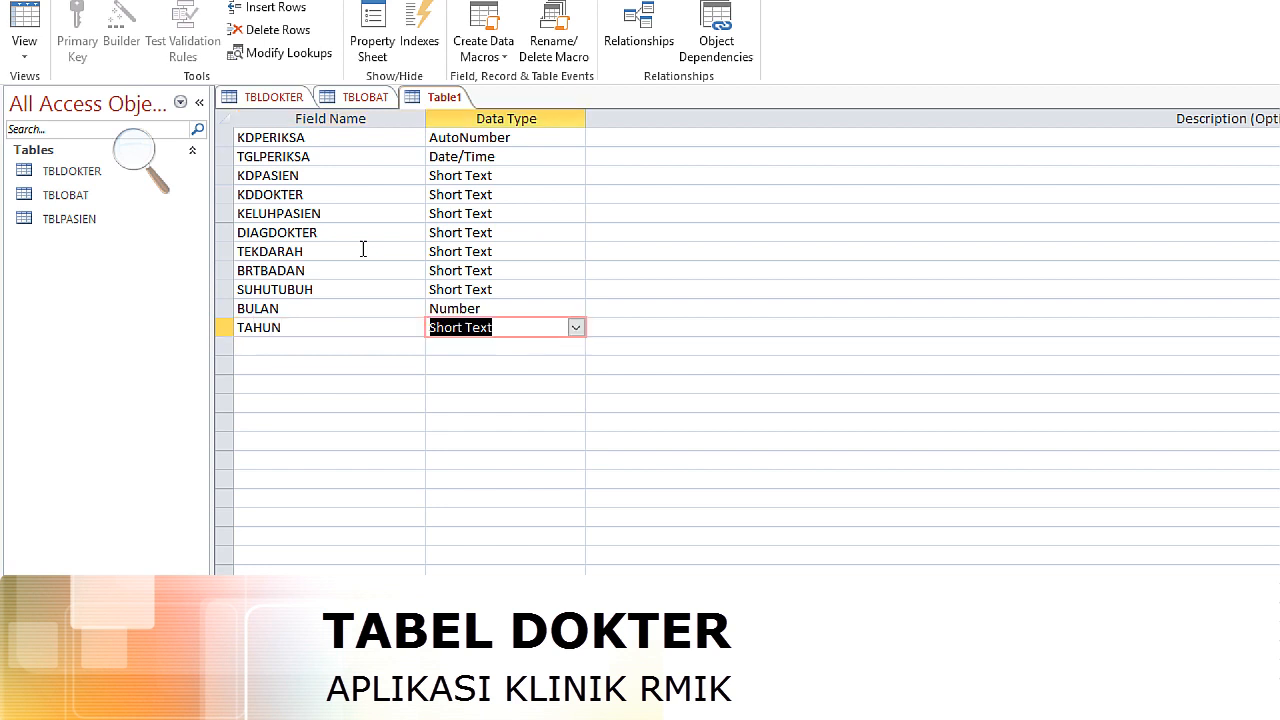
pyautogui.write('Number')
pyautogui.press('Return')
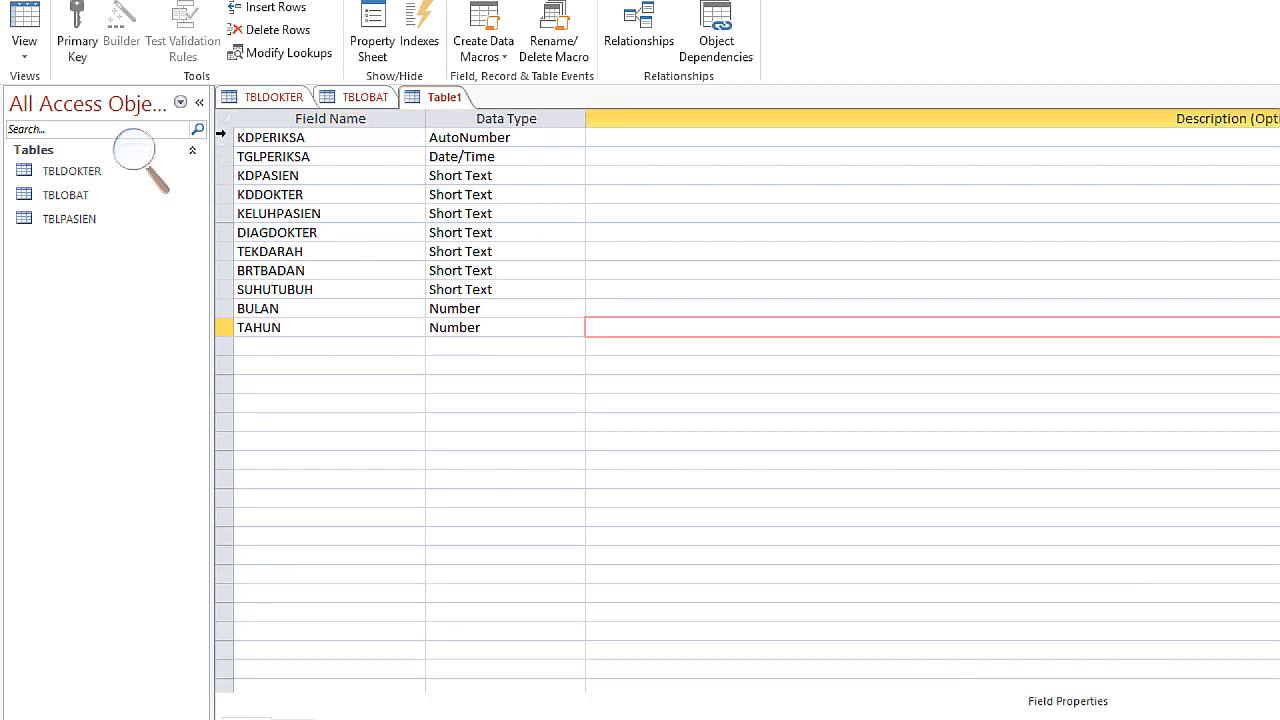
# Set the KDPERIKSA field as the table's primary key
pyautogui.click(221, 134)
pyautogui.rightClick(221, 138)
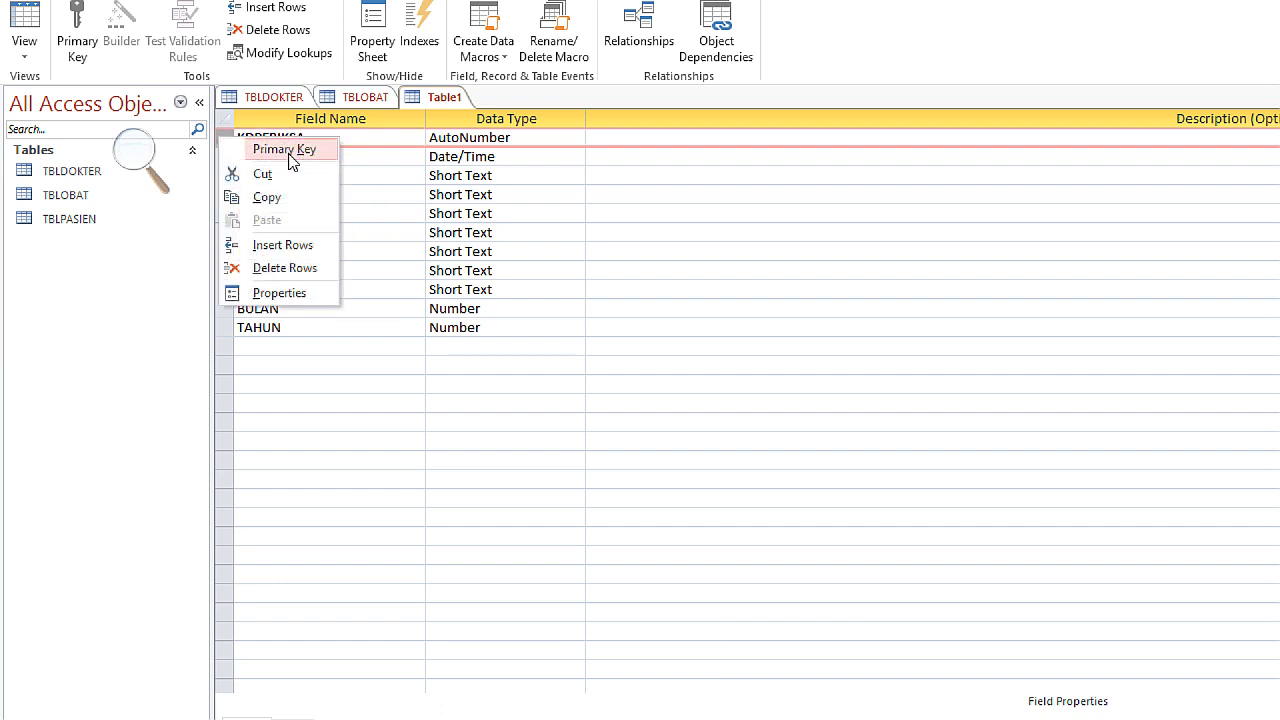
pyautogui.click(284, 149)
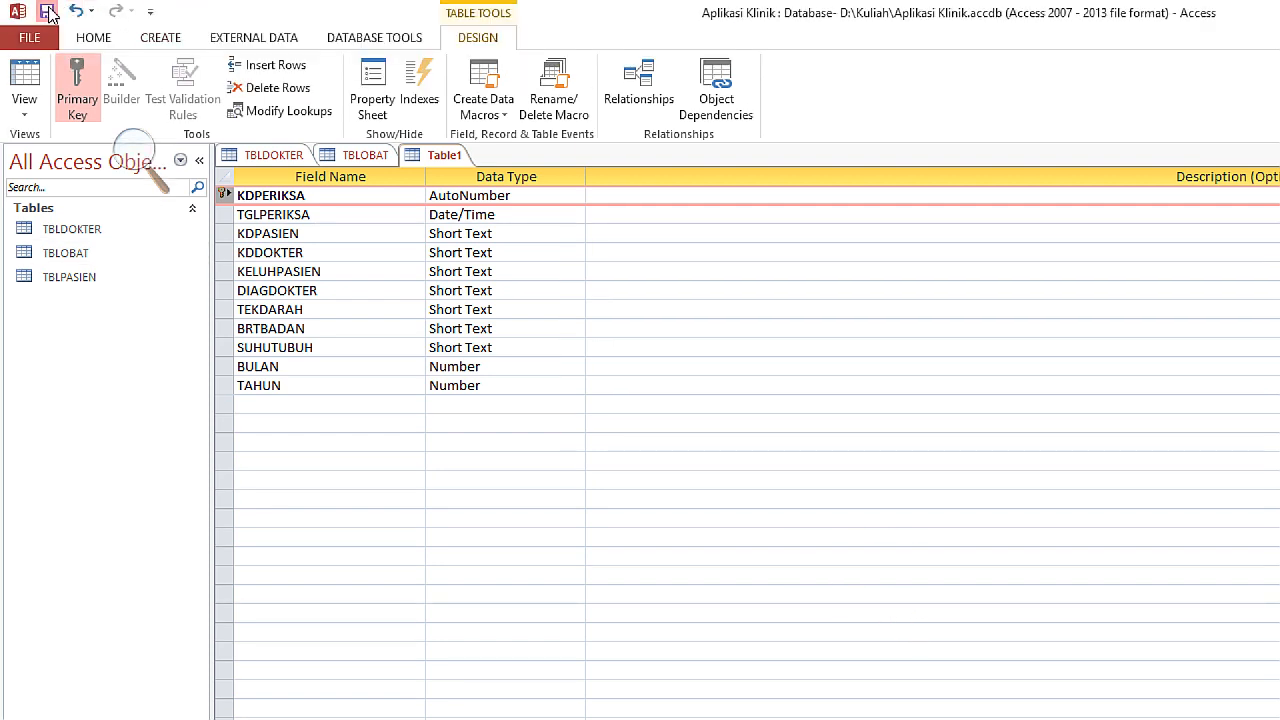
# Try to save the new examination table under the name TBLOBAT
pyautogui.click(46, 11)
pyautogui.write('TBL')
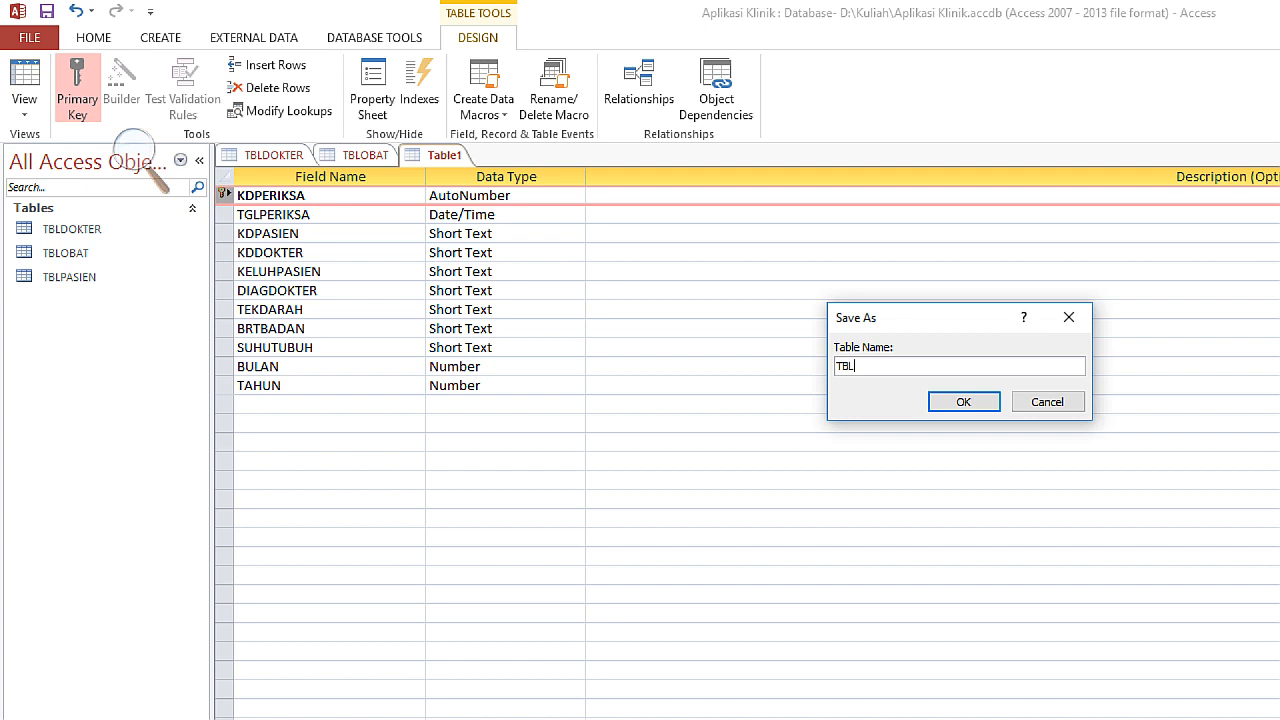
pyautogui.write('OBAT')
pyautogui.press('Return')
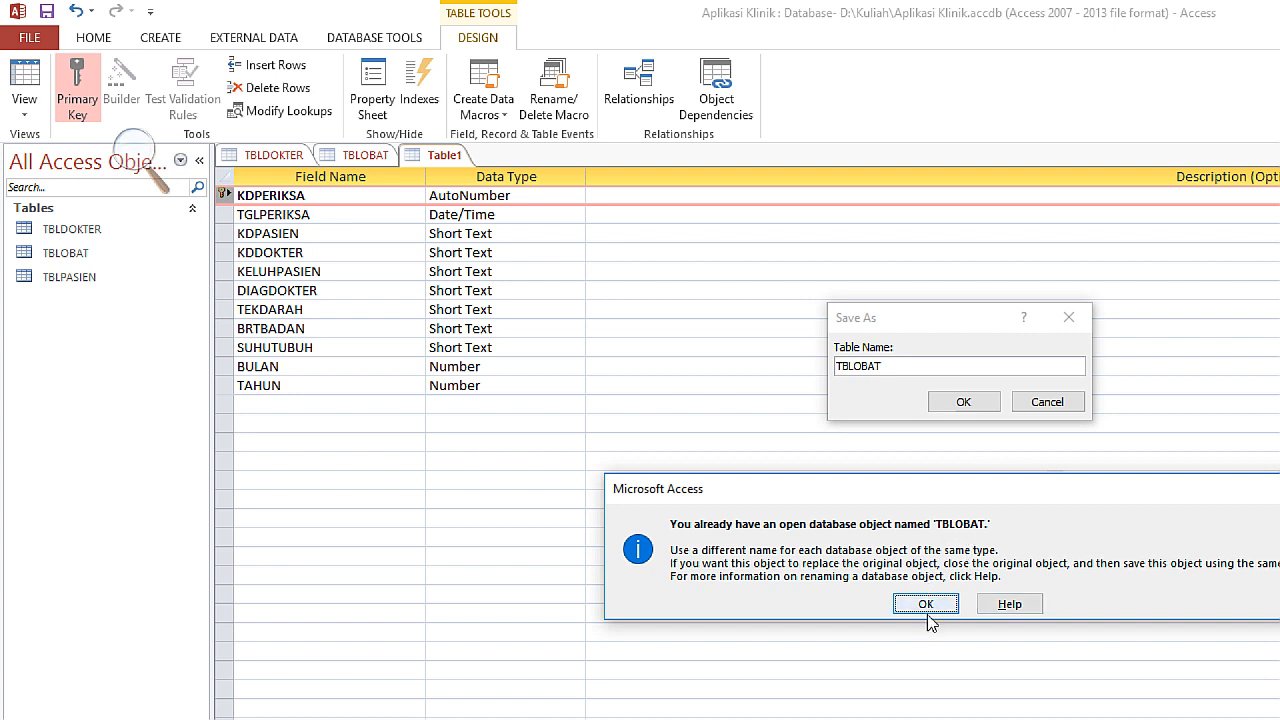
pyautogui.moveTo(987, 490); pyautogui.dragTo(724, 490)
pyautogui.click(1056, 490)
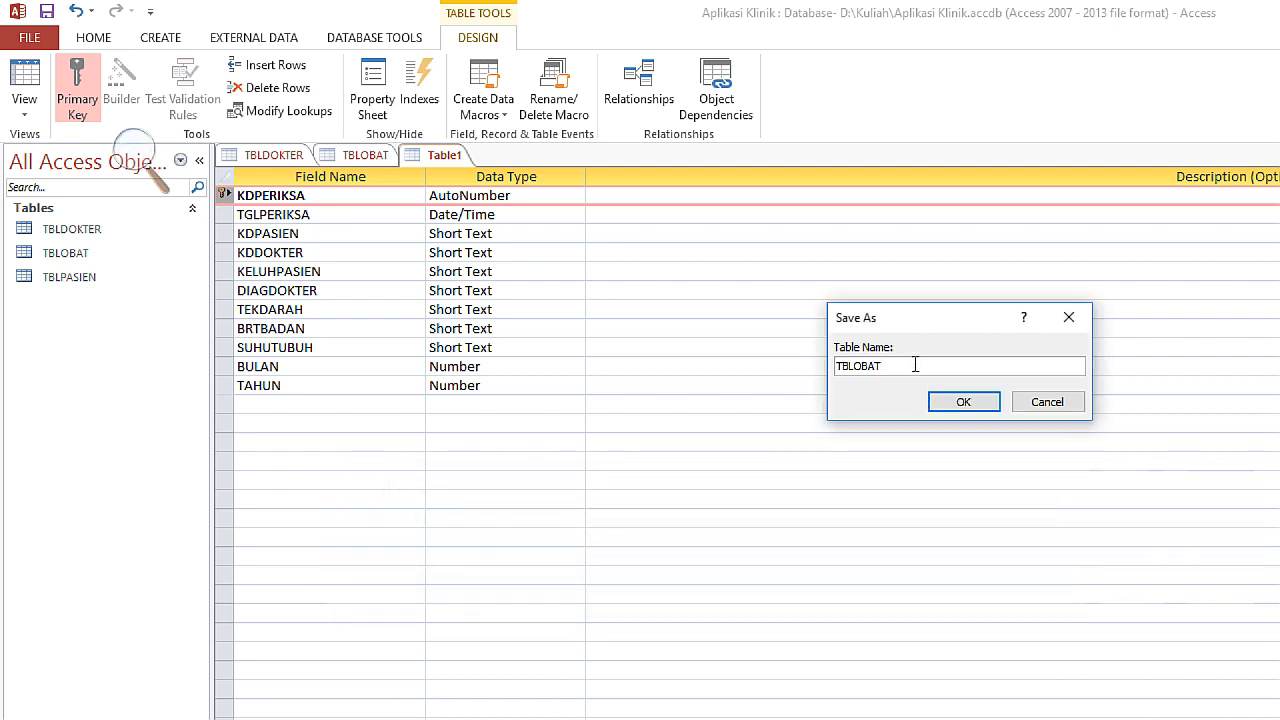
# Correct the table name to TBLPERIKSA and save the examination table
pyautogui.press('BackSpace')
pyautogui.press('BackSpace')
pyautogui.press('BackSpace')
pyautogui.press('BackSpace')
pyautogui.write('PERIKSA')
pyautogui.press('Return')
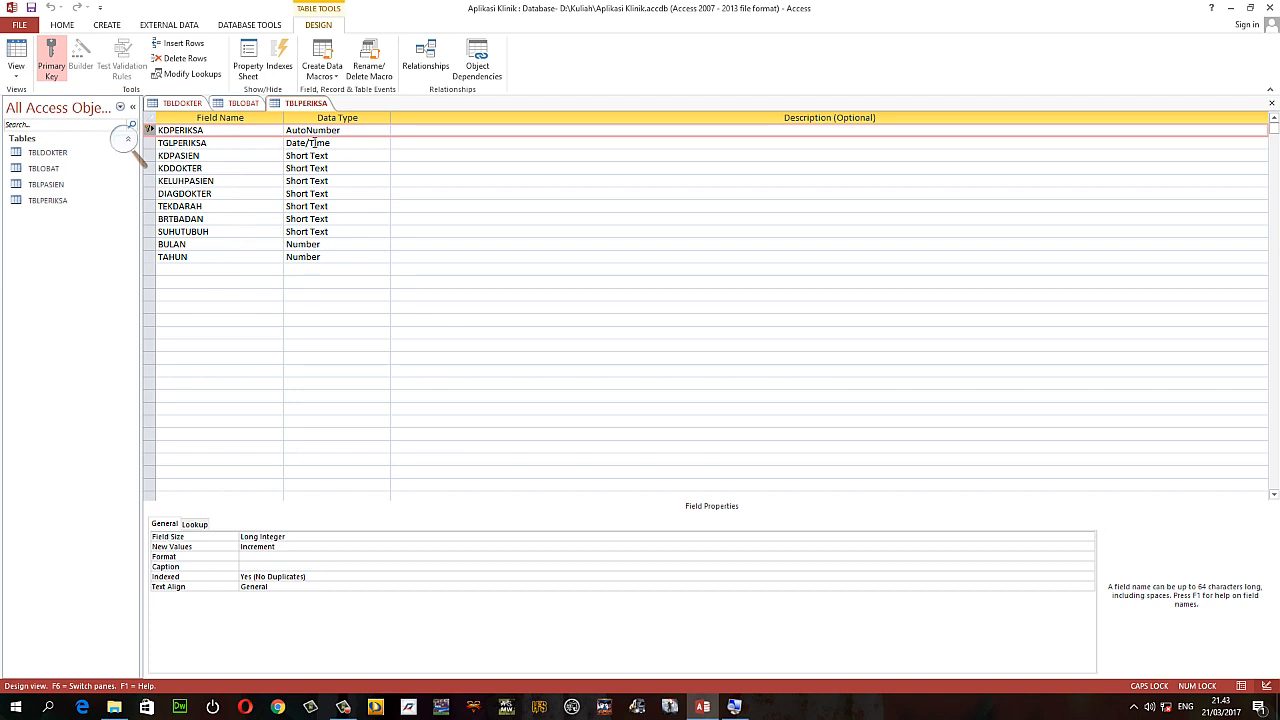
# Create another table in Design view and add KDPERIKSA as its first field with the data type Number
pyautogui.click(106, 25)
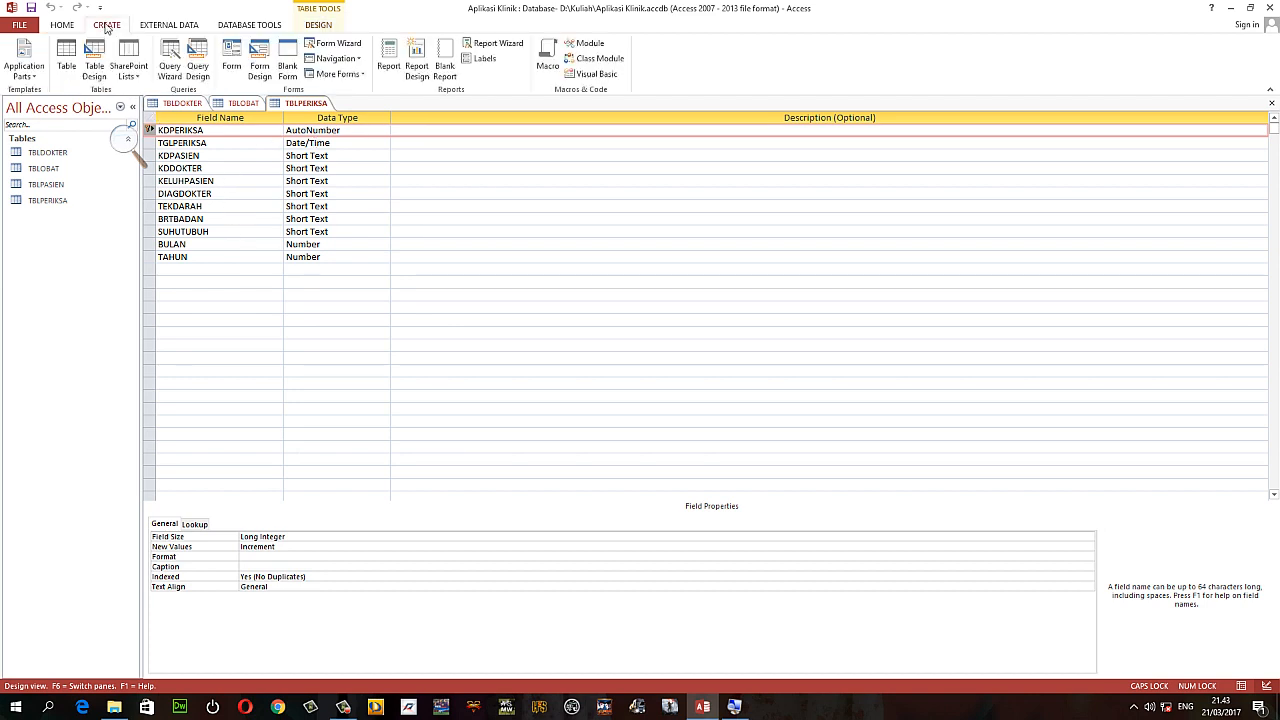
pyautogui.click(95, 60)
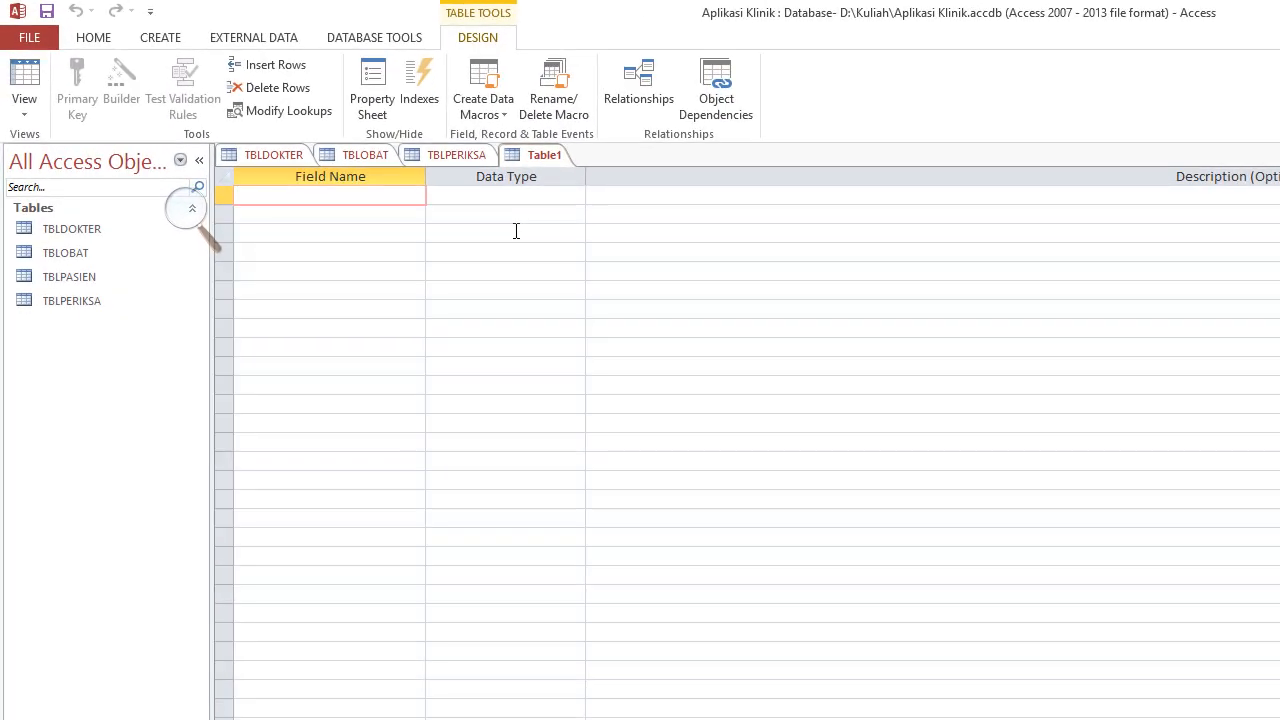
pyautogui.write('KDP')
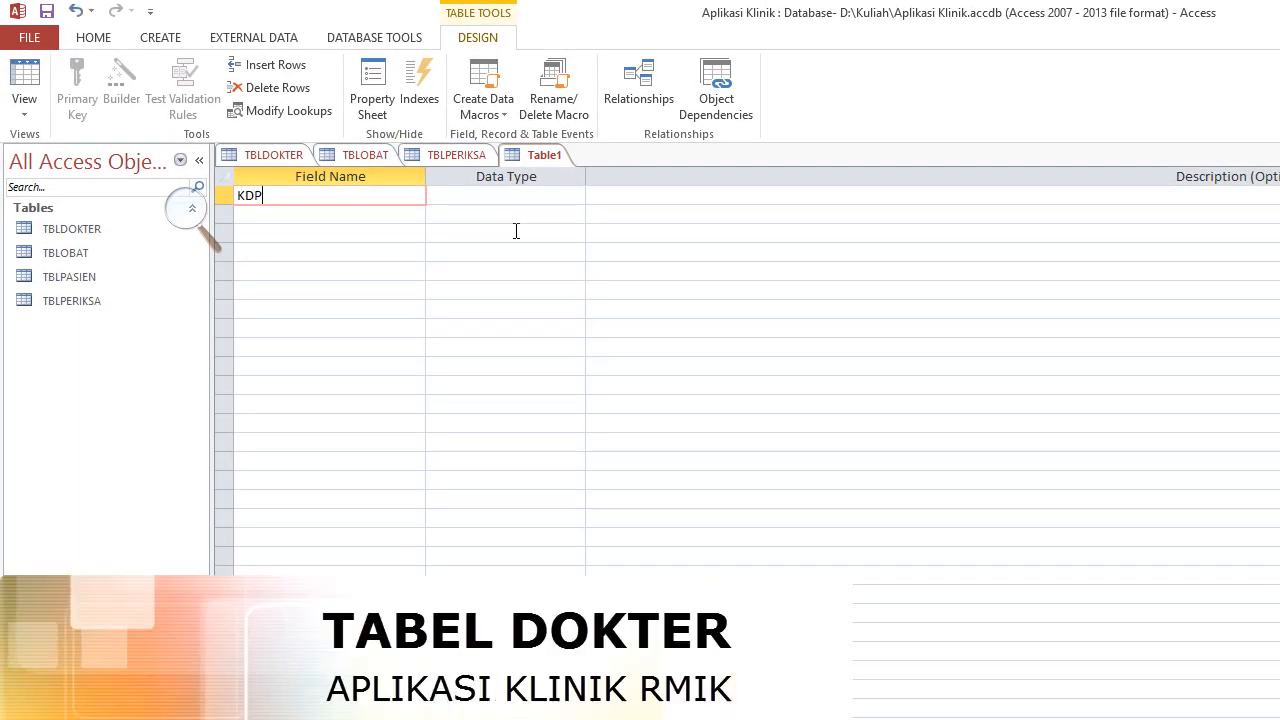
pyautogui.write('ERIKSA')
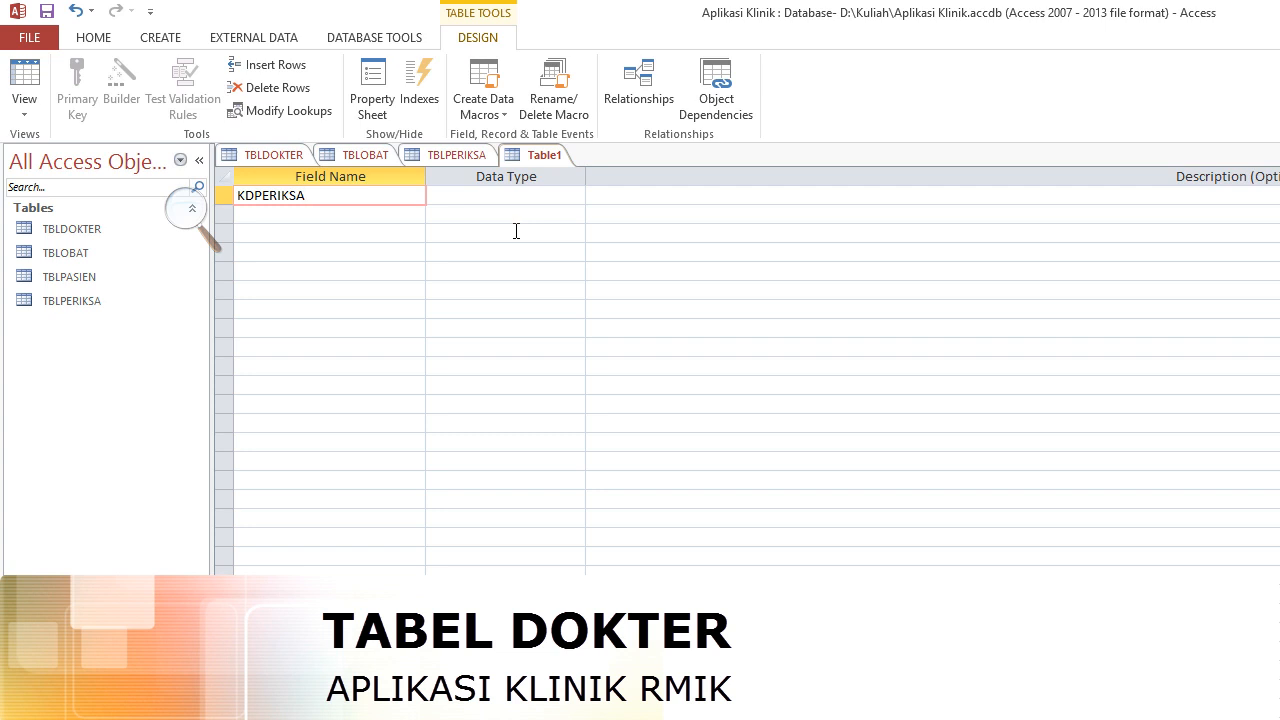
pyautogui.press('Tab')
pyautogui.write('Number')
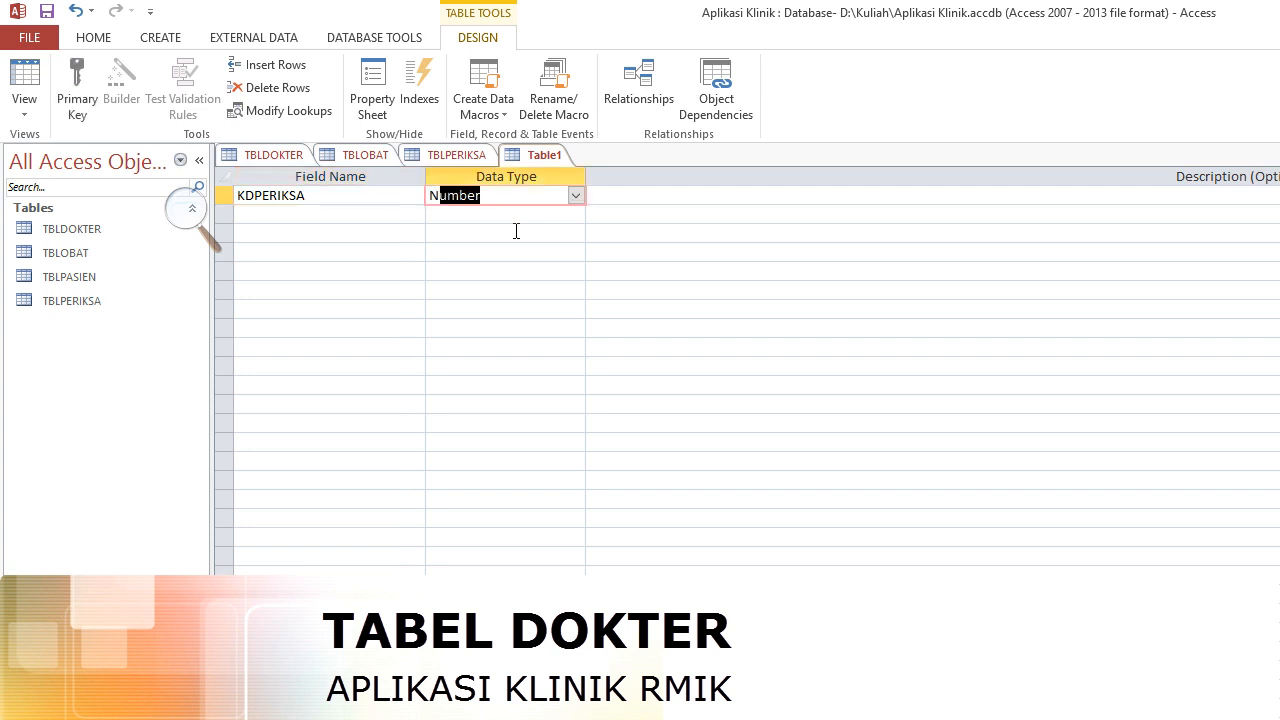
pyautogui.press('Tab')
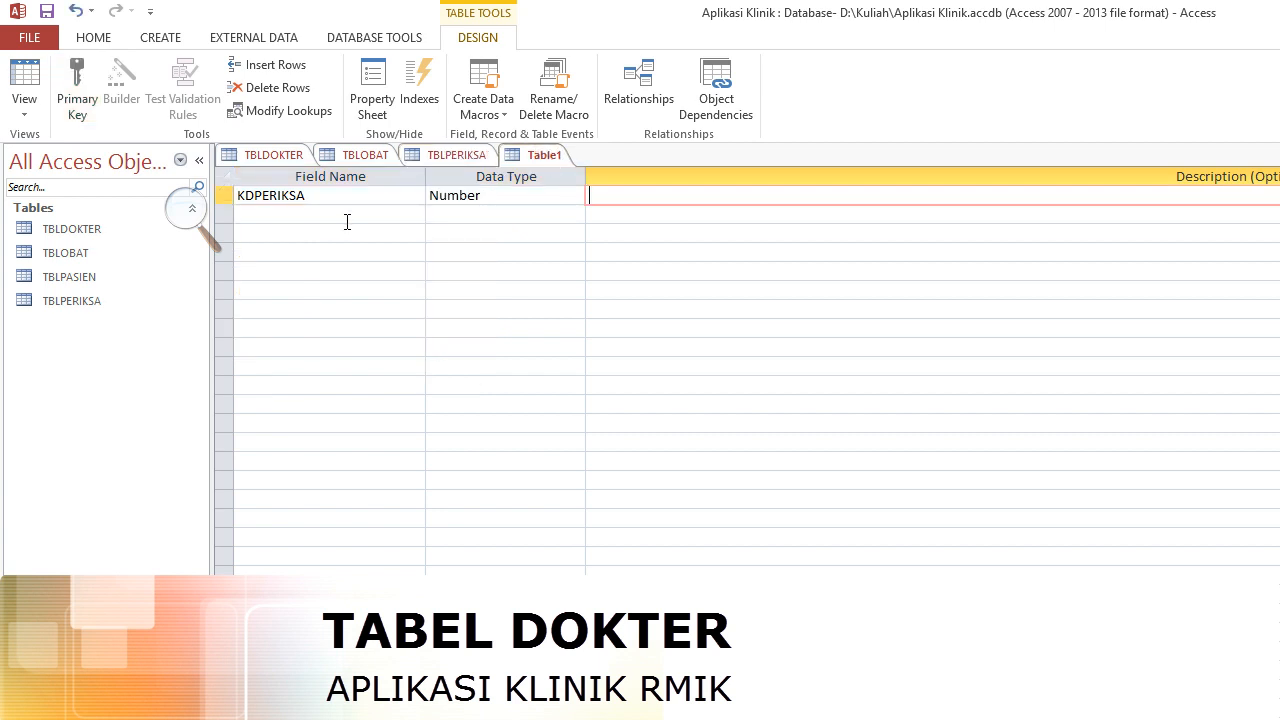
# Add the field KDOBAT below KDPERIKSA in the new table as Short Text
pyautogui.click(449, 156)
pyautogui.click(545, 156)
pyautogui.click(368, 215)
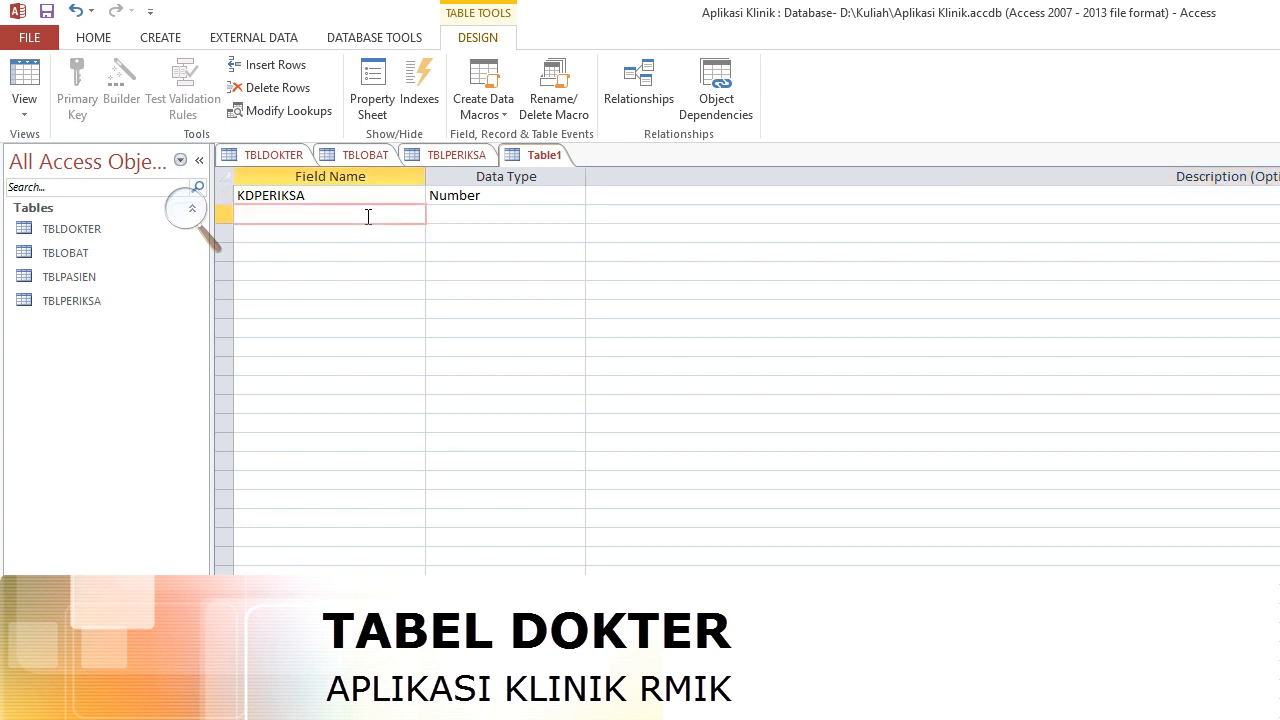
pyautogui.write('KDOBAT')
pyautogui.press('Tab')
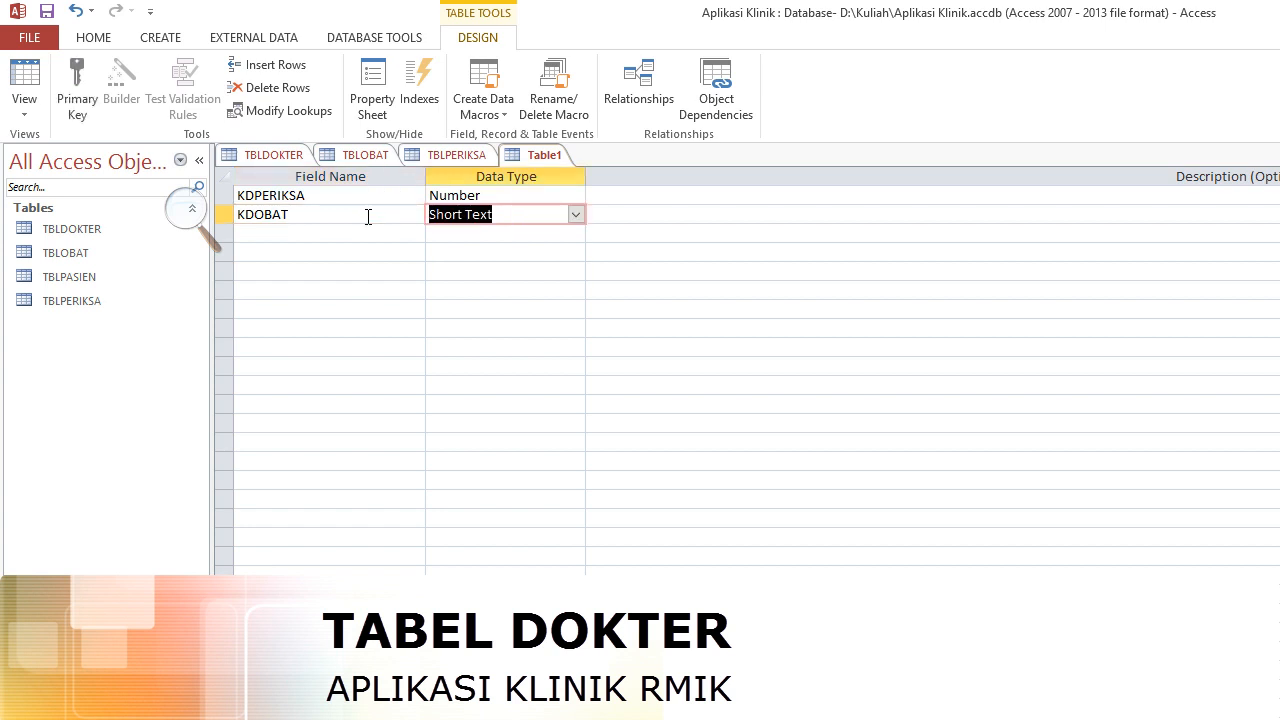
pyautogui.press('Tab')
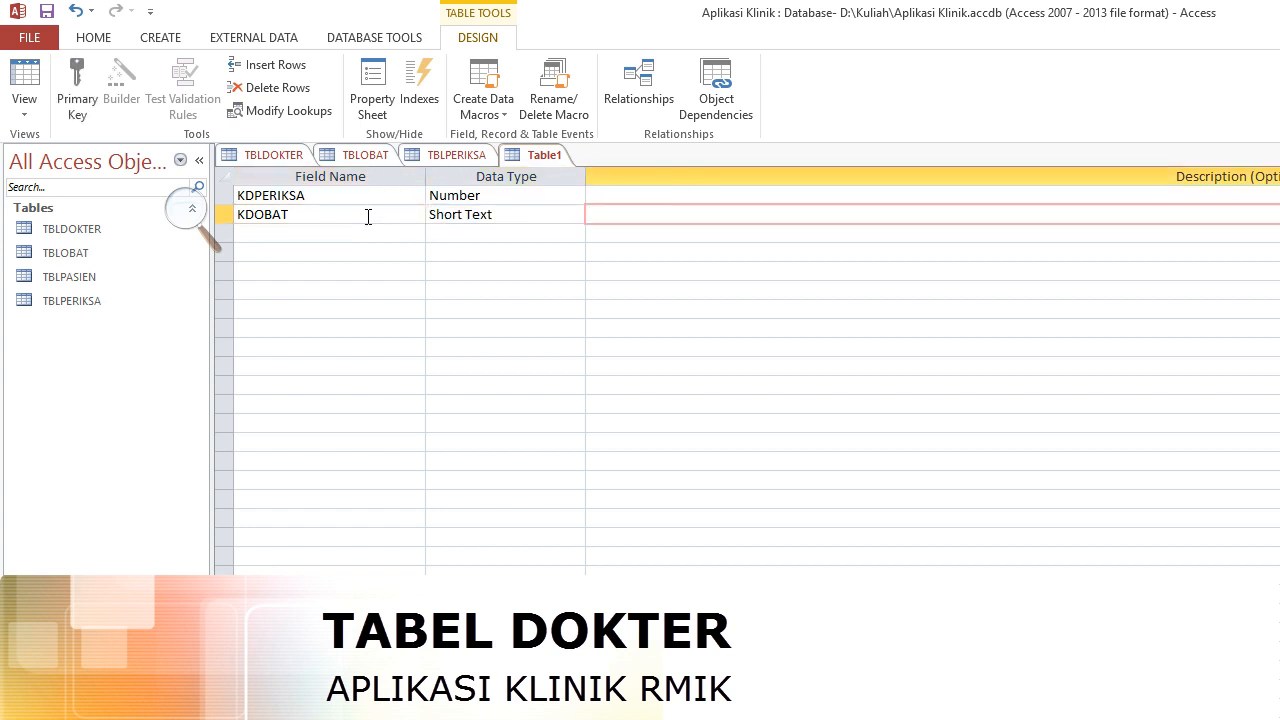
pyautogui.press('Tab')
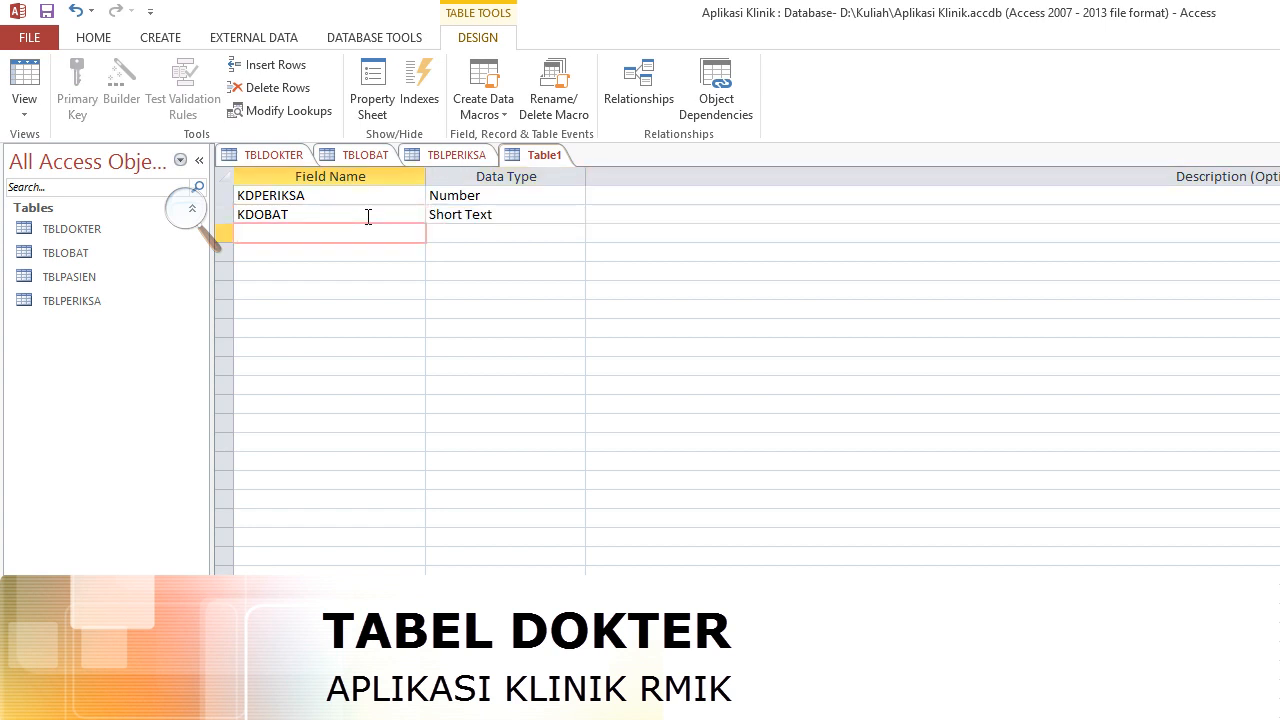
# Add the fields JUMLAHOBAT as Number and CARAPAKAI as Short Text below KDOBAT
pyautogui.write('JUMLAHOBAT')
pyautogui.press('Tab')
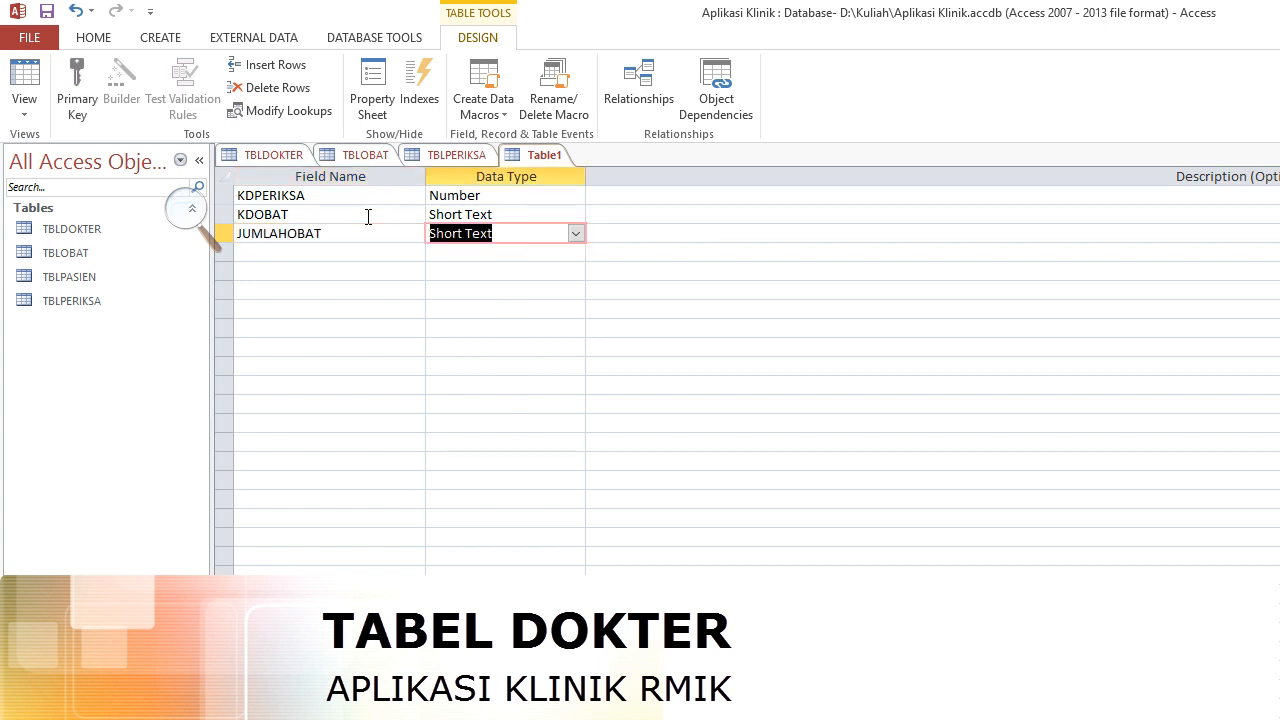
pyautogui.write('n')
pyautogui.press('Tab')
pyautogui.press('Tab')
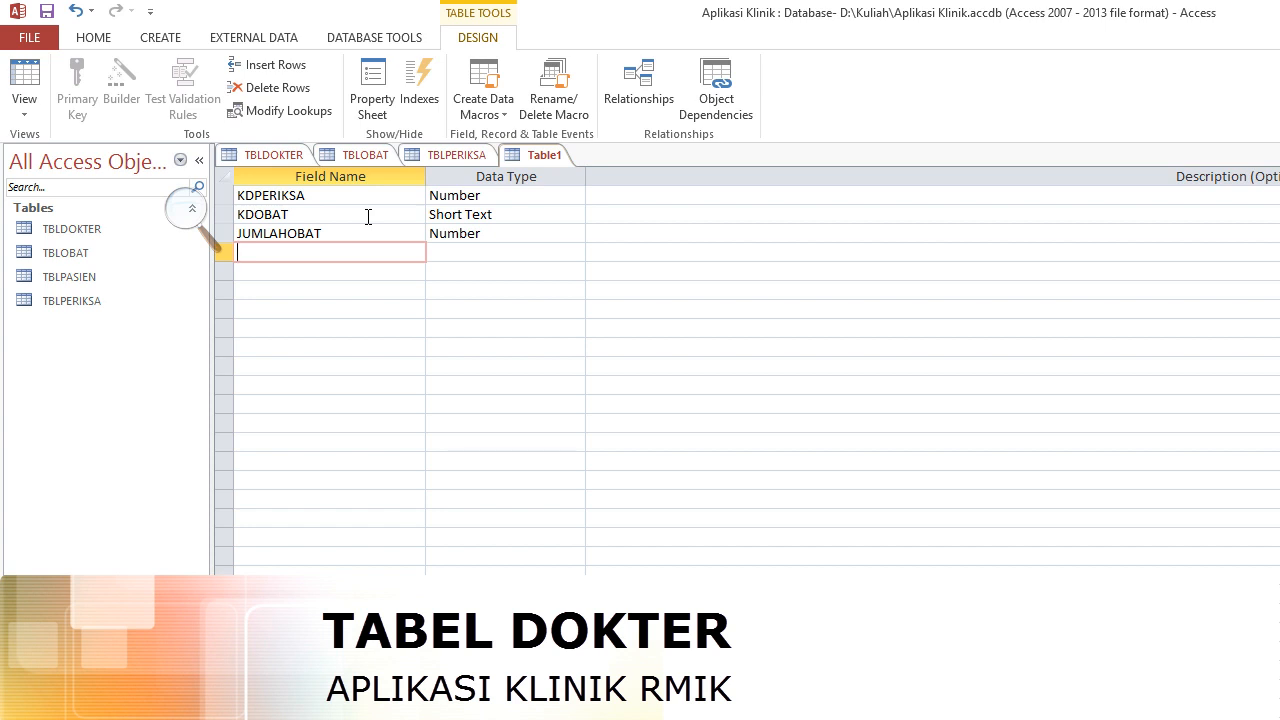
pyautogui.write('CARAPAKAI')
pyautogui.press('Tab')
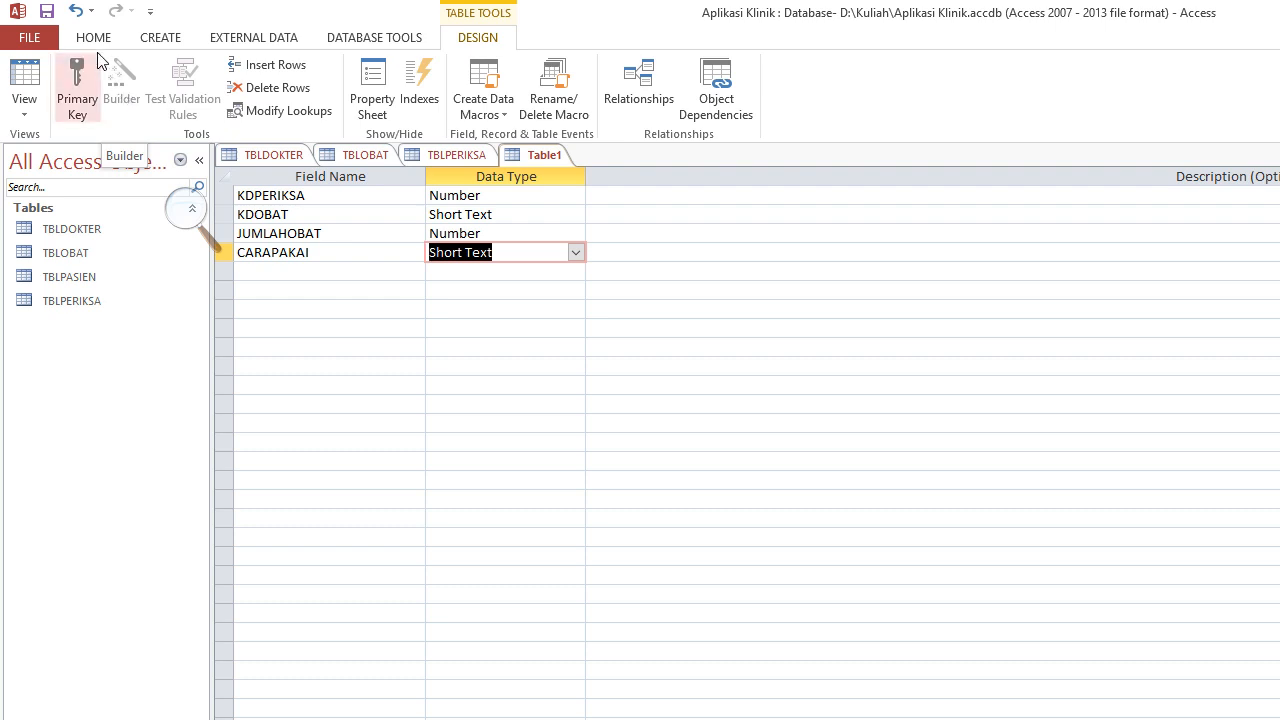
# Save the table as TBLPERIKSAOBAT without creating a primary key
pyautogui.click(46, 11)
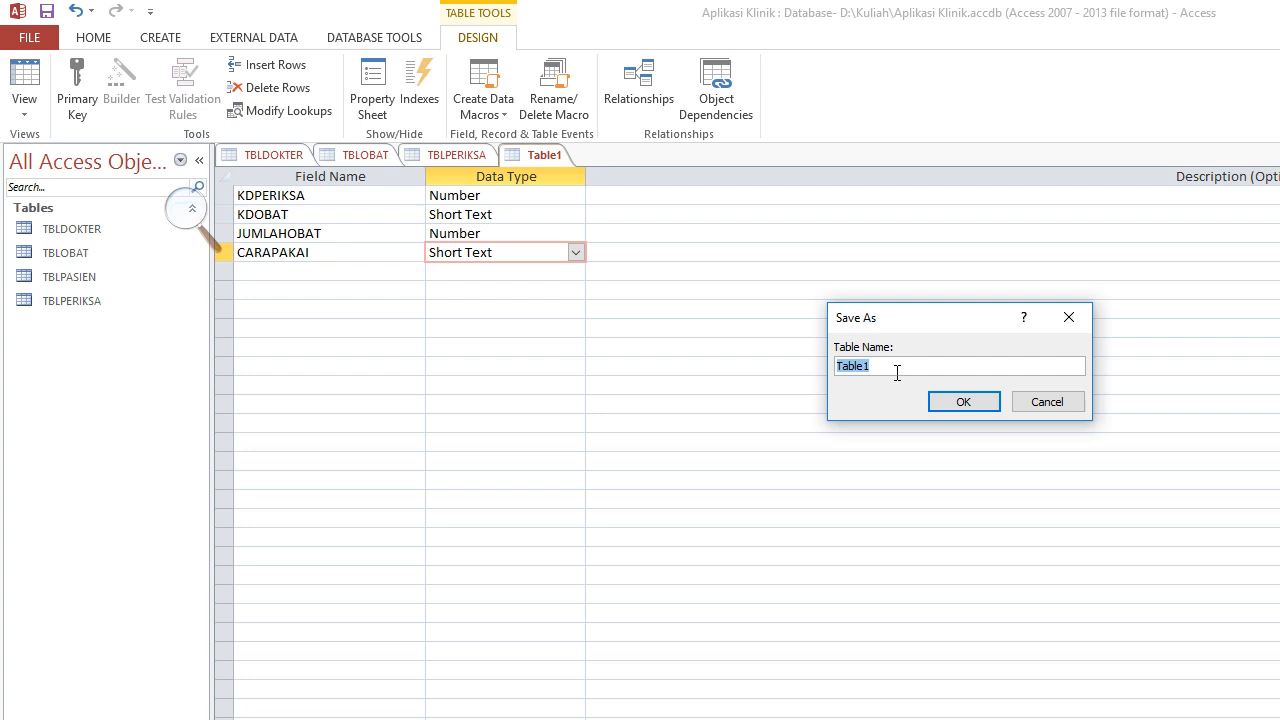
pyautogui.write('LPERIKSAOBAT')
pyautogui.press('Return')
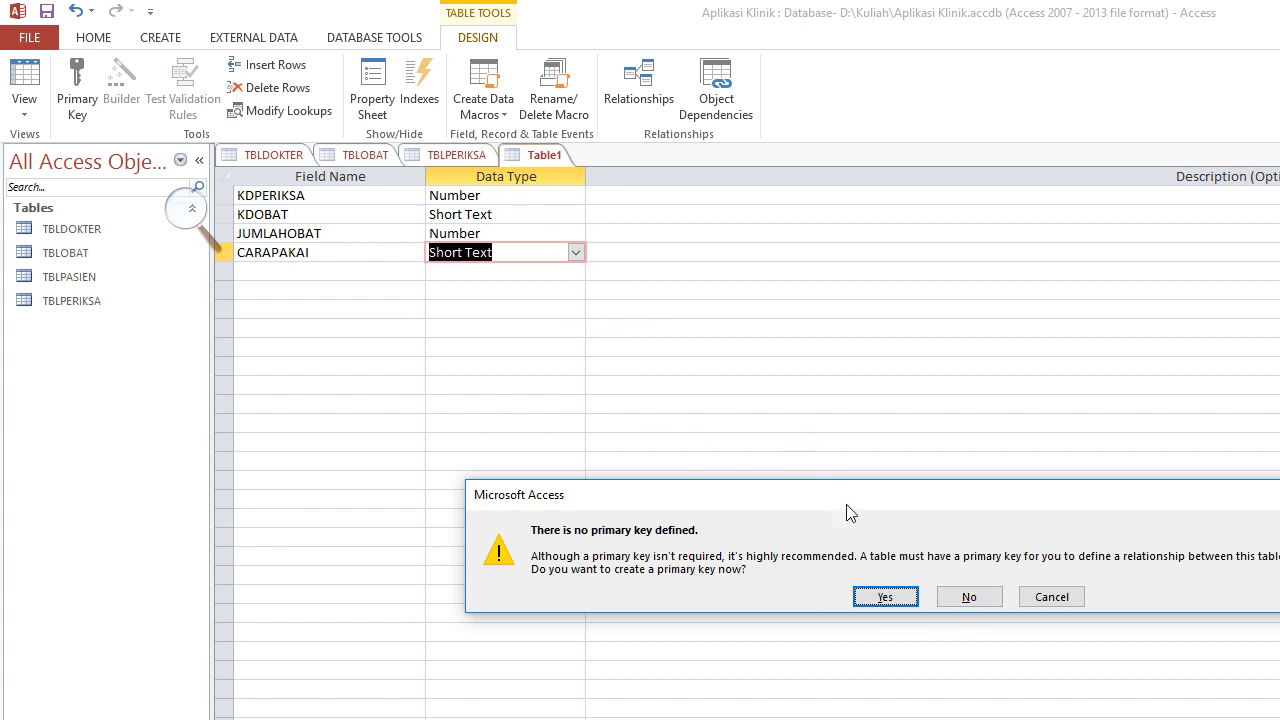
pyautogui.click(970, 597)
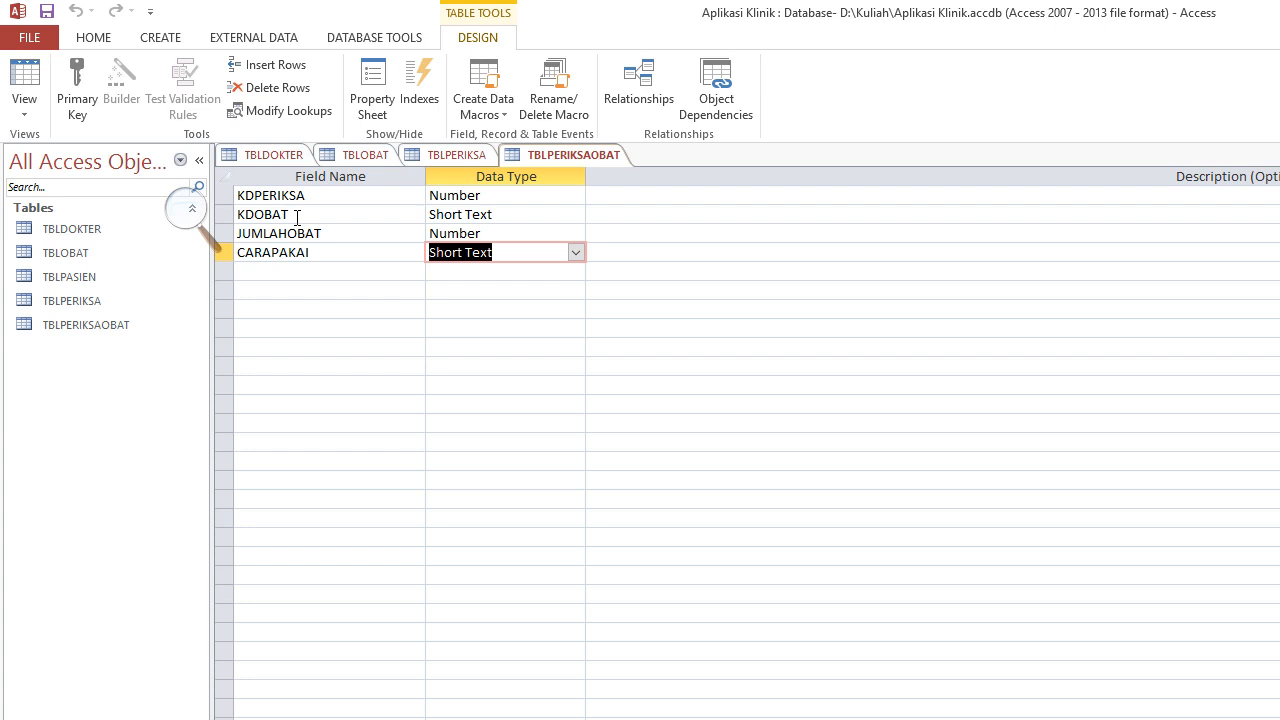
# Create another table in Design view and add KDOBAT as its first field with the data type Short Text
pyautogui.click(160, 37)
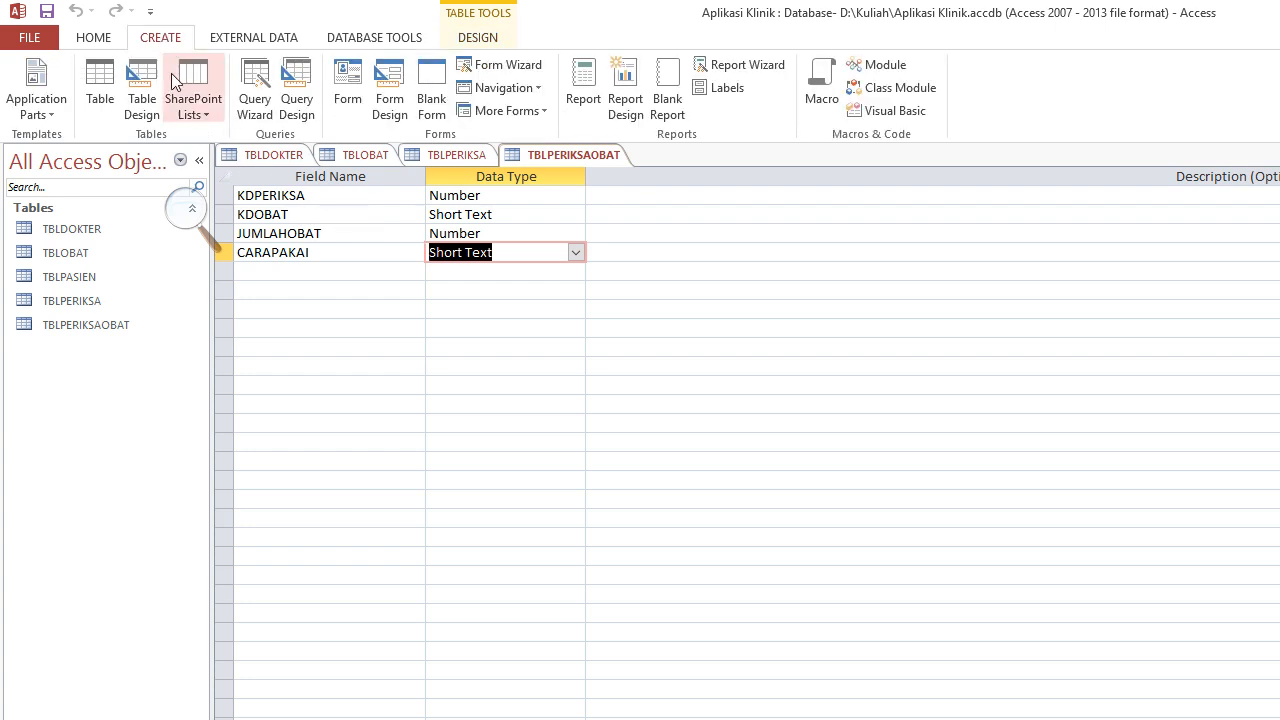
pyautogui.click(142, 88)
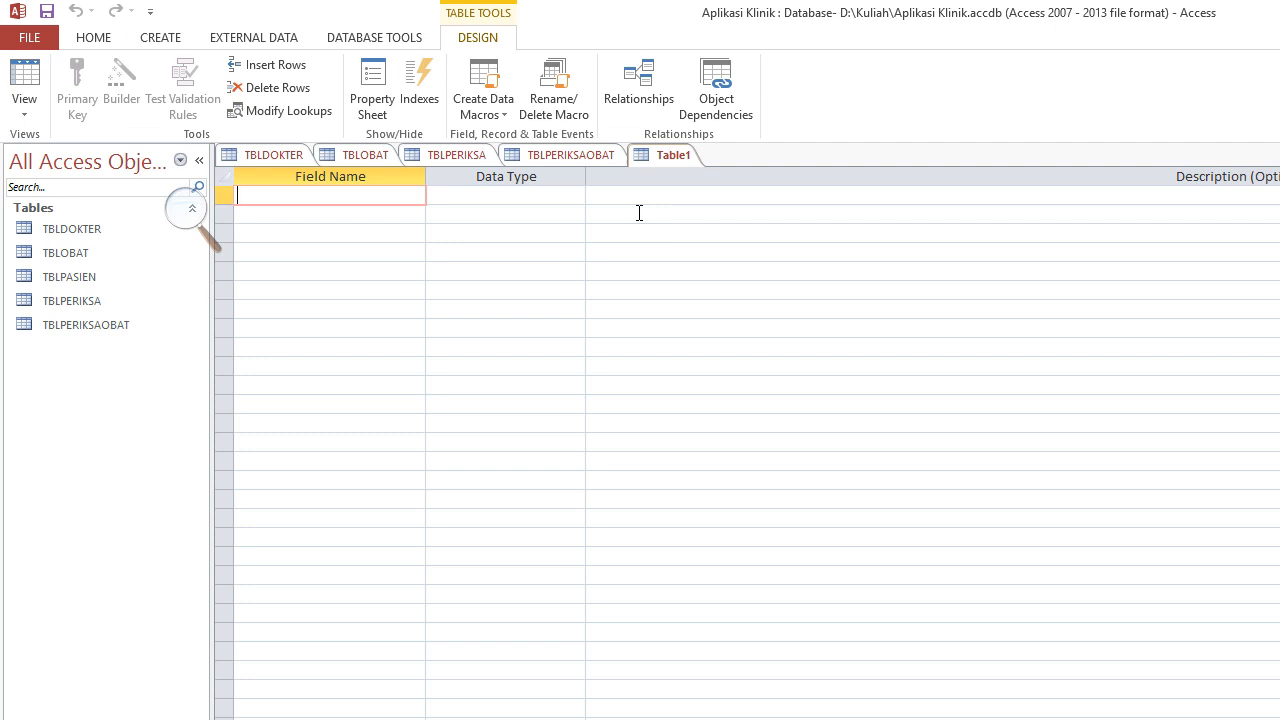
pyautogui.write('KDOBAT')
pyautogui.press('Tab')
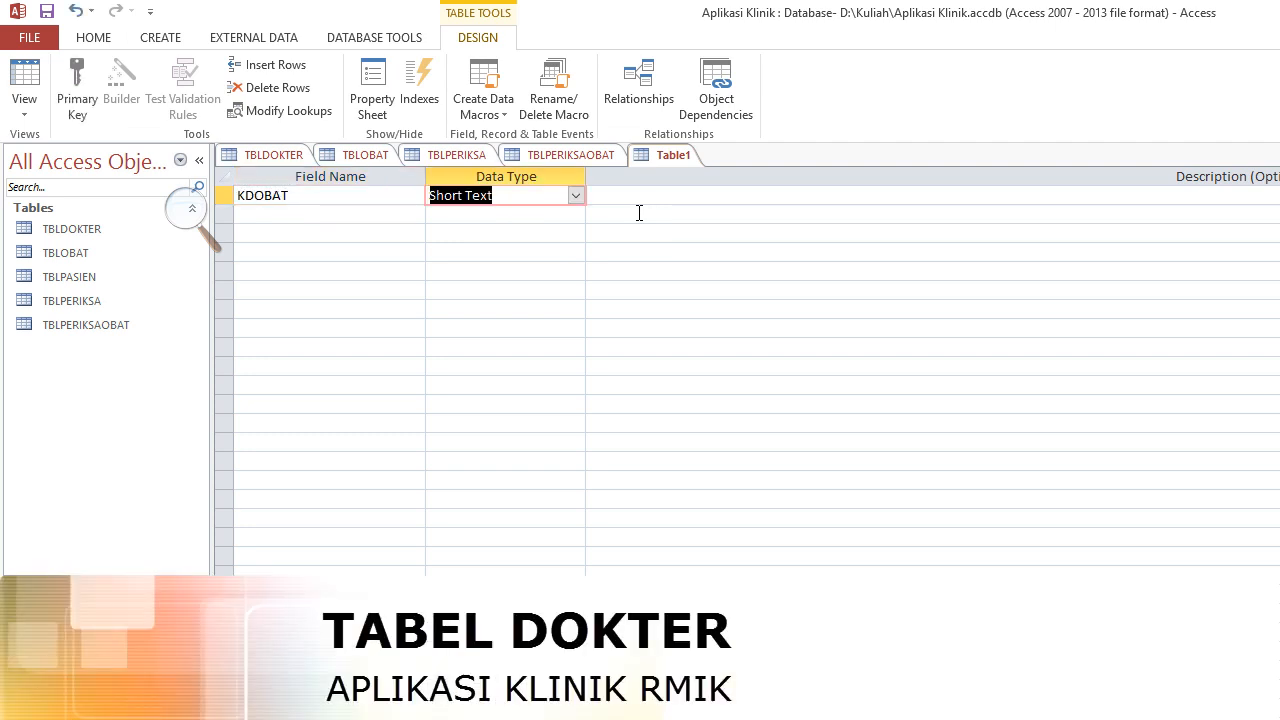
pyautogui.press('Tab')
pyautogui.press('Tab')
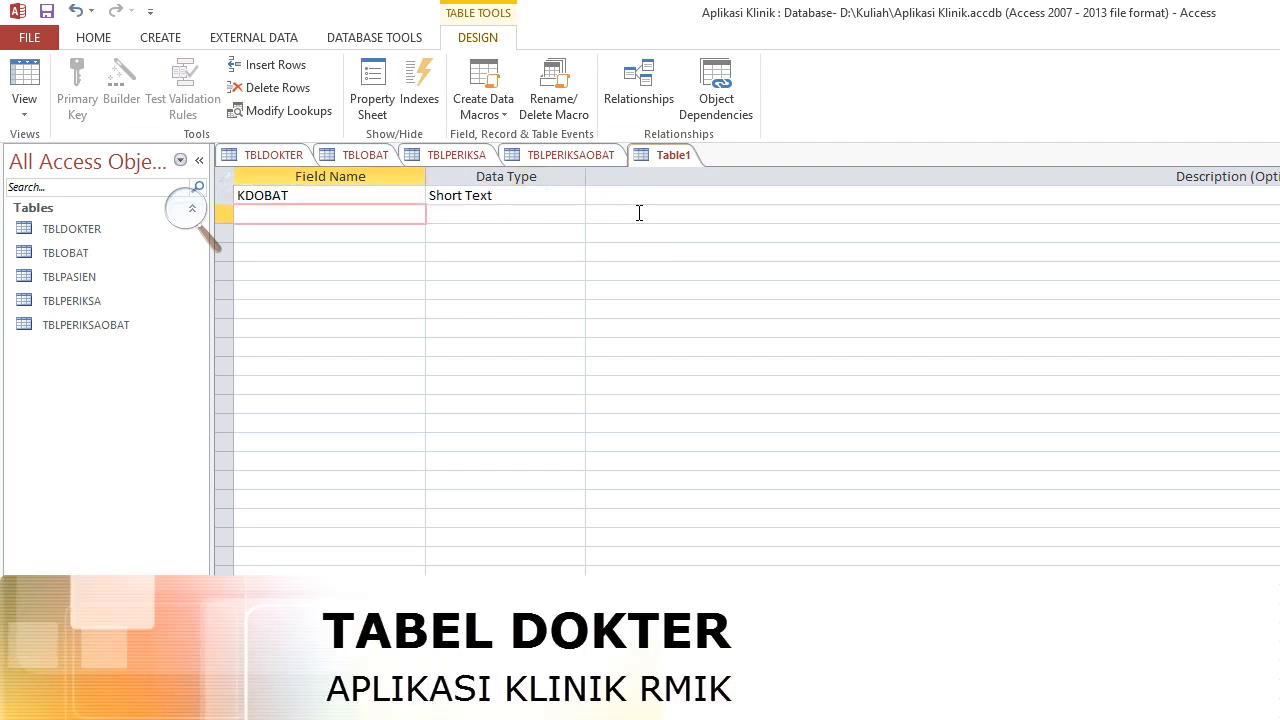
# Add the fields TAHUN and JMLAWAL below KDOBAT, both with the data type Number
pyautogui.write('TAHUN')
pyautogui.press('Tab')
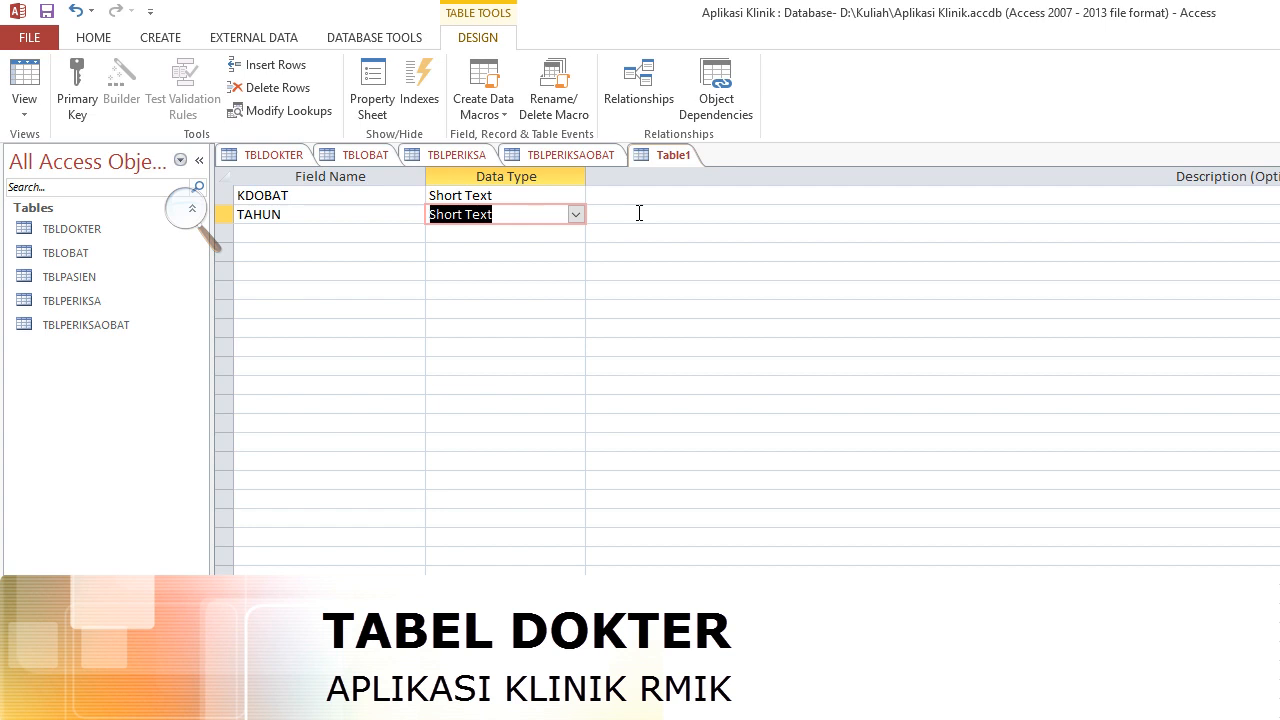
pyautogui.write('n')
pyautogui.press('Tab')
pyautogui.press('Tab')
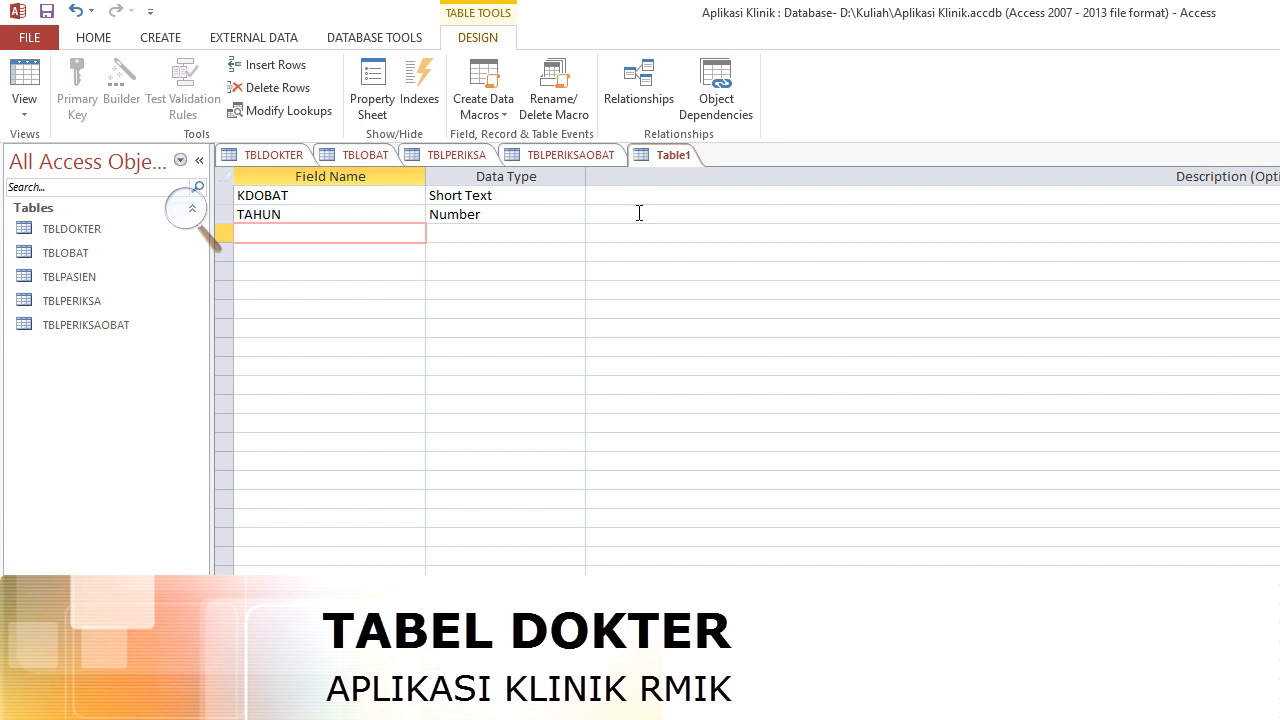
pyautogui.write('JMLAWAL')
pyautogui.press('Tab')
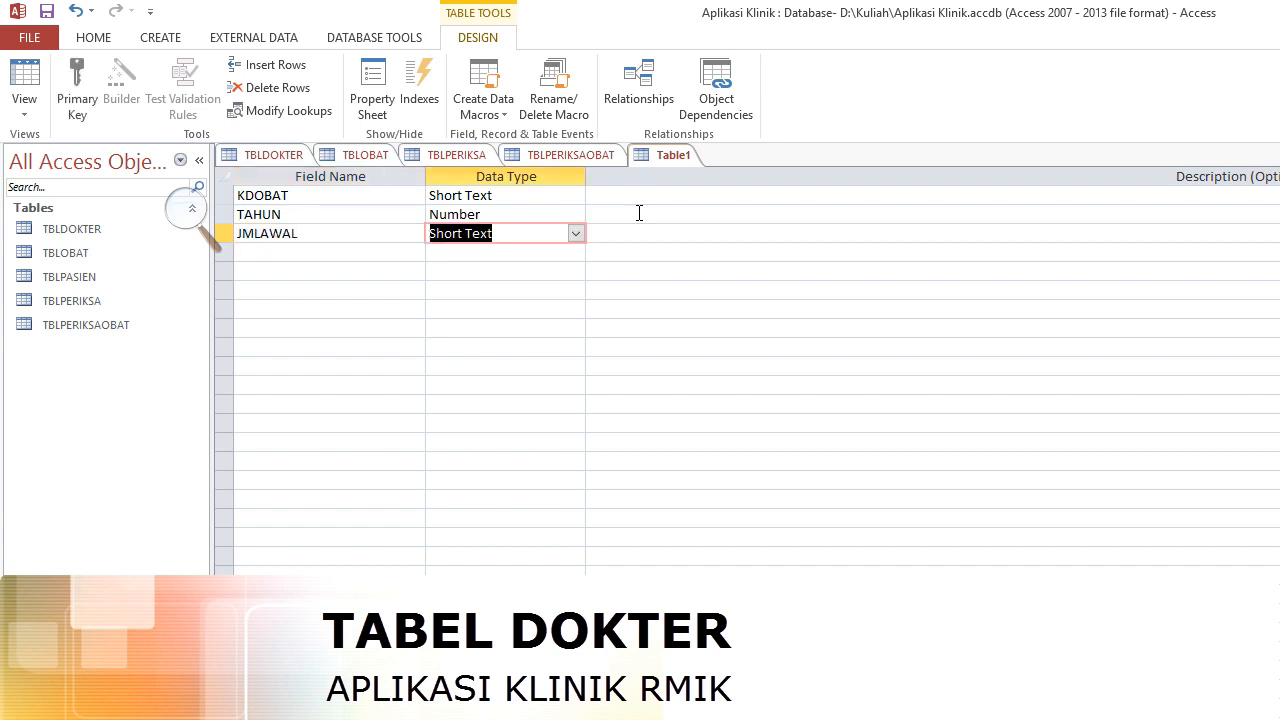
pyautogui.write('n')
pyautogui.press('Tab')
pyautogui.press('Tab')
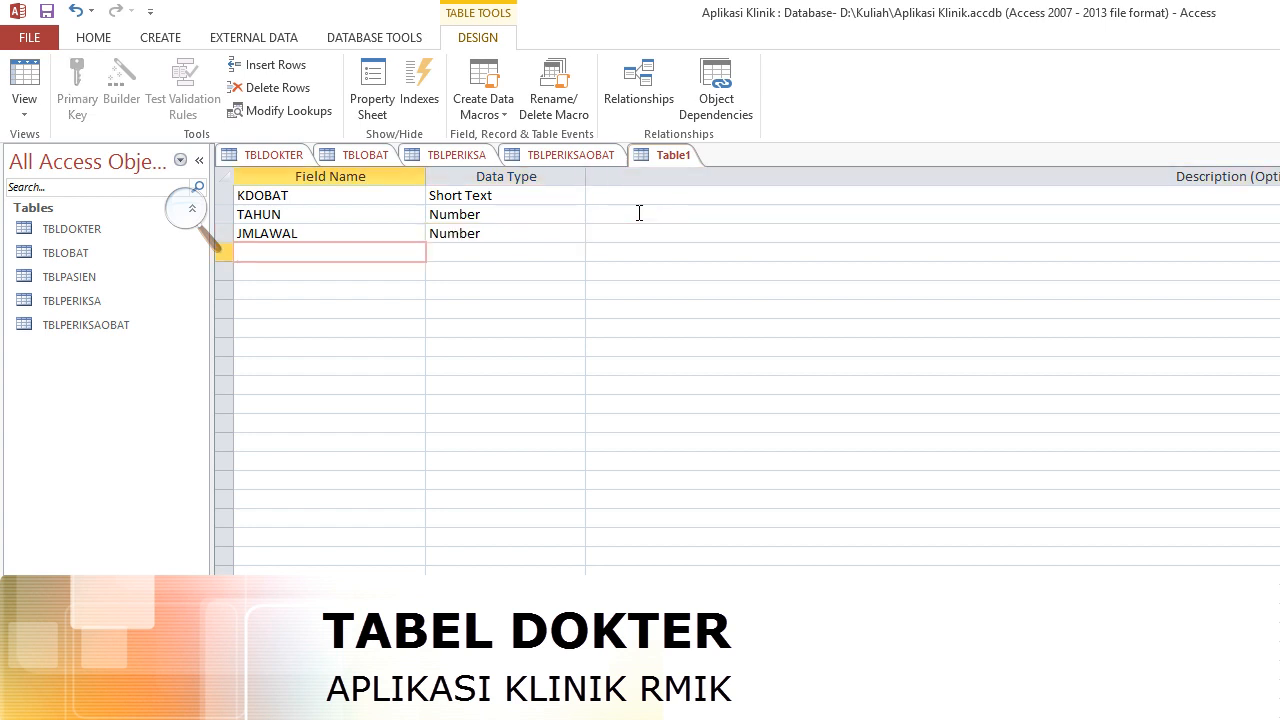
# Add the field JMLAKHIR with the data type Number below JMLAWAL
pyautogui.write('JMLAKHIR')
pyautogui.press('Tab')
pyautogui.write('n')
pyautogui.press('Tab')
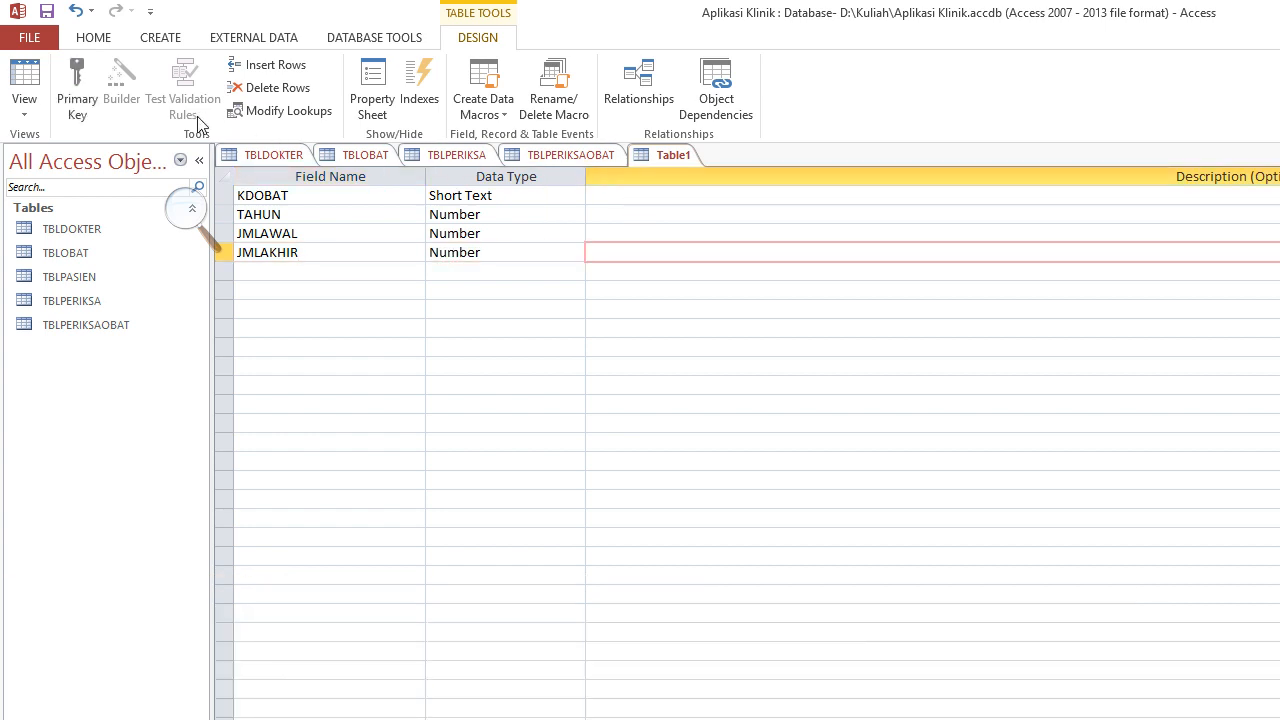
# Save the table as TBLSTOKOBAT without creating a primary key
pyautogui.click(46, 12)
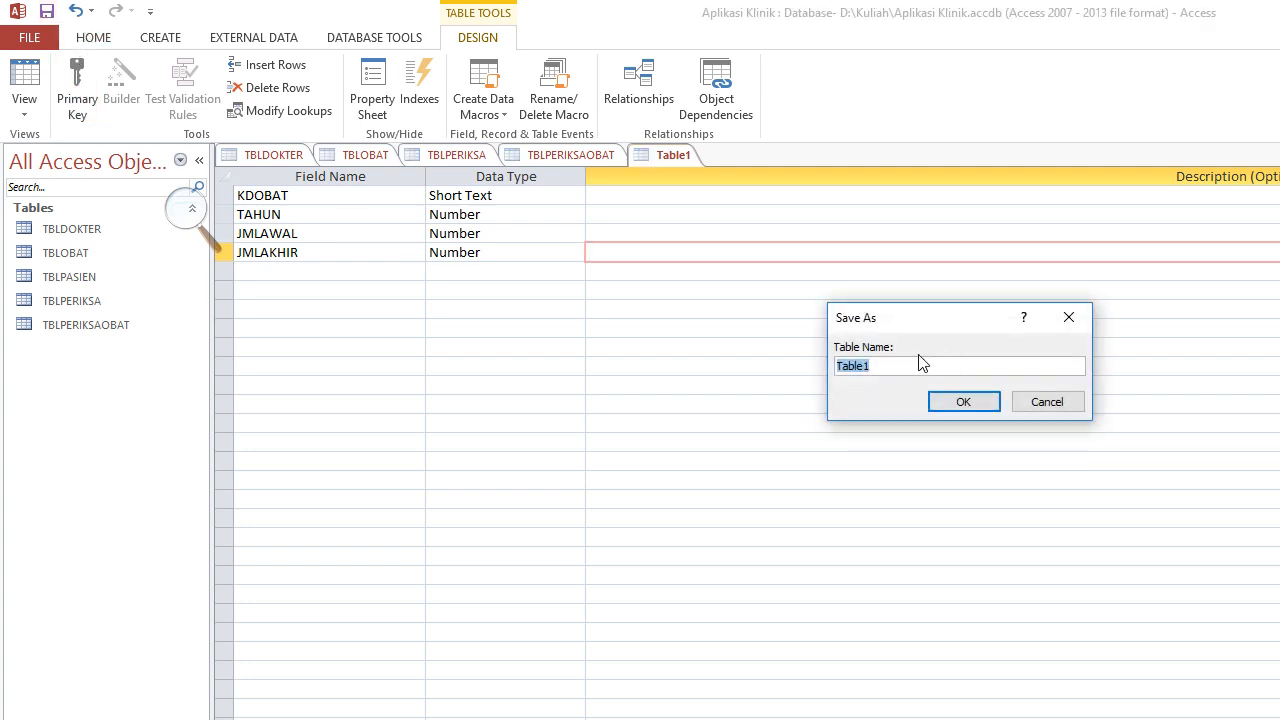
pyautogui.write('STO')
pyautogui.press('BackSpace')
pyautogui.press('BackSpace')
pyautogui.press('BackSpace')
pyautogui.write('TBLSTOKOBAT')
pyautogui.press('Return')
pyautogui.press('Tab')
pyautogui.press('Return')
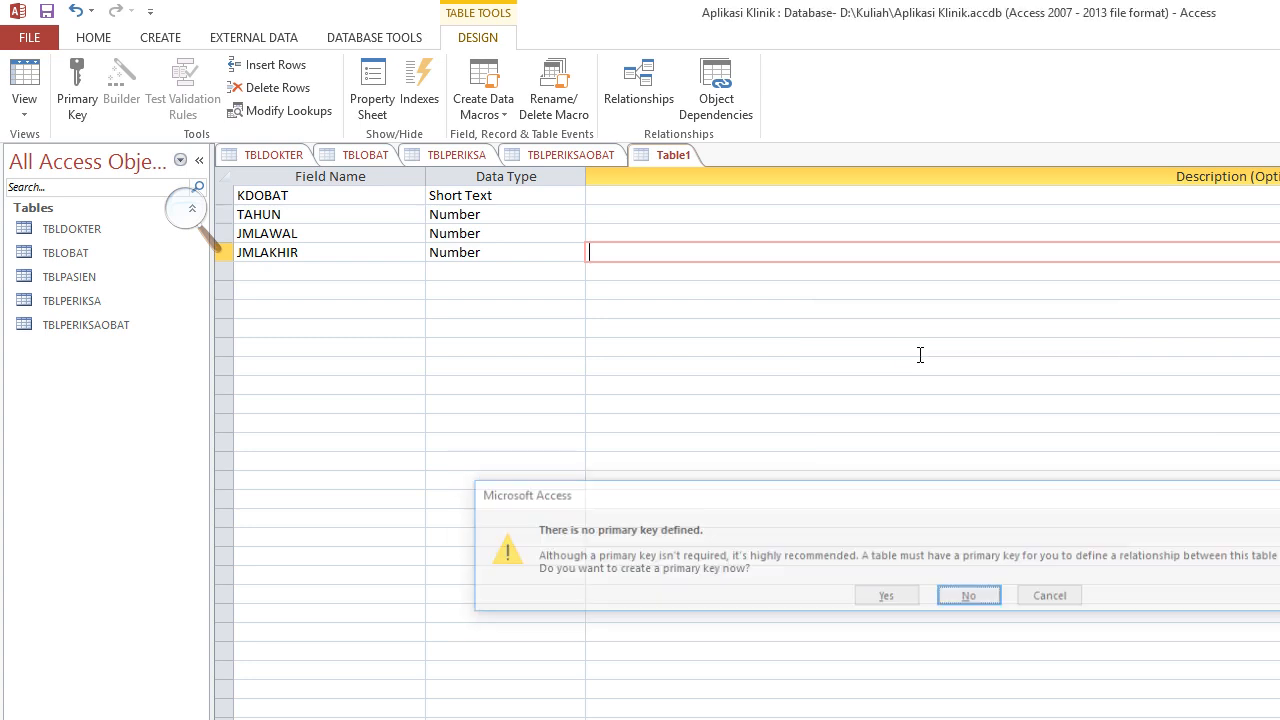
# Create another table in Design view and add KDTRANSAKSI as its first field with the data type AutoNumber
pyautogui.click(161, 40)
pyautogui.click(153, 88)
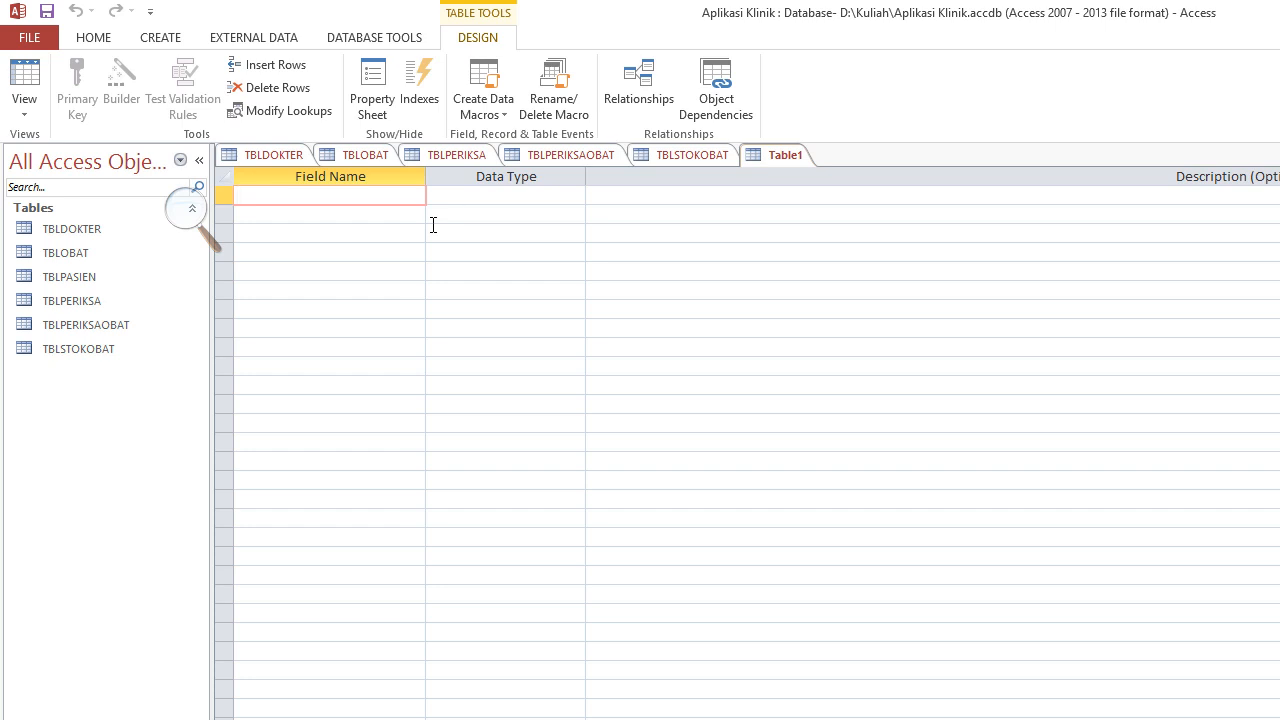
pyautogui.write('KDTRANSAKSI')
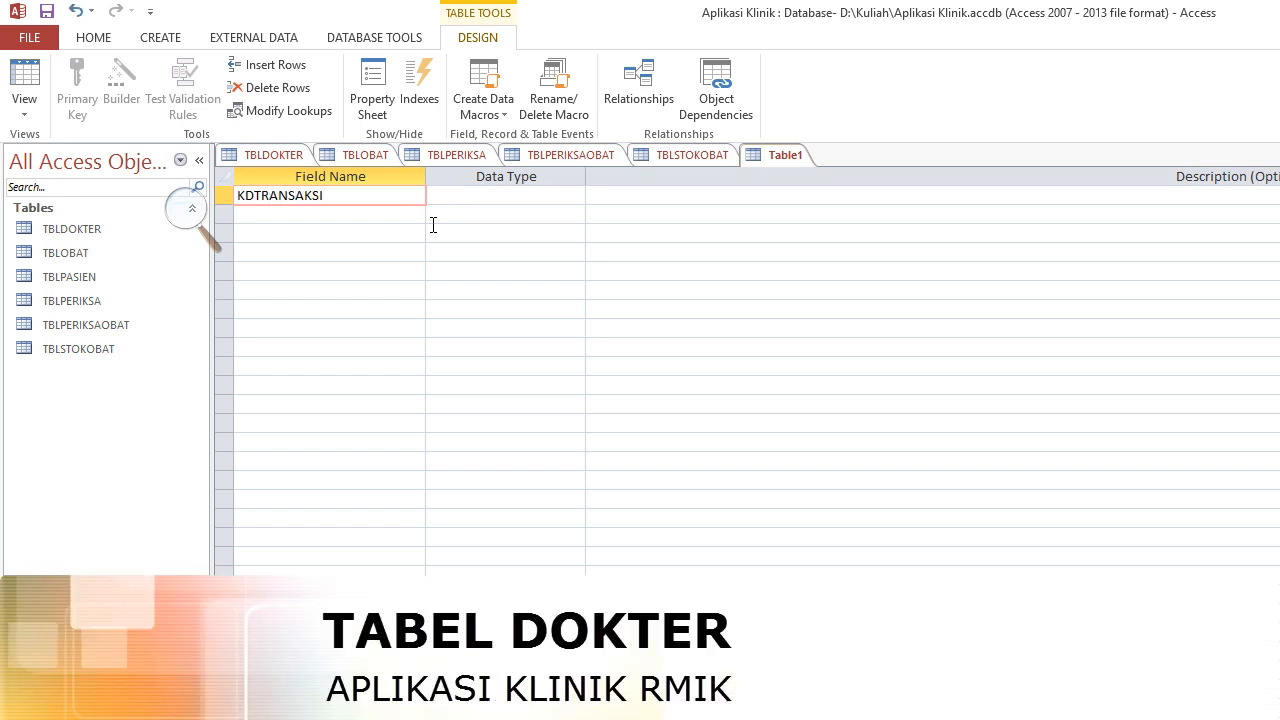
pyautogui.press('Tab')
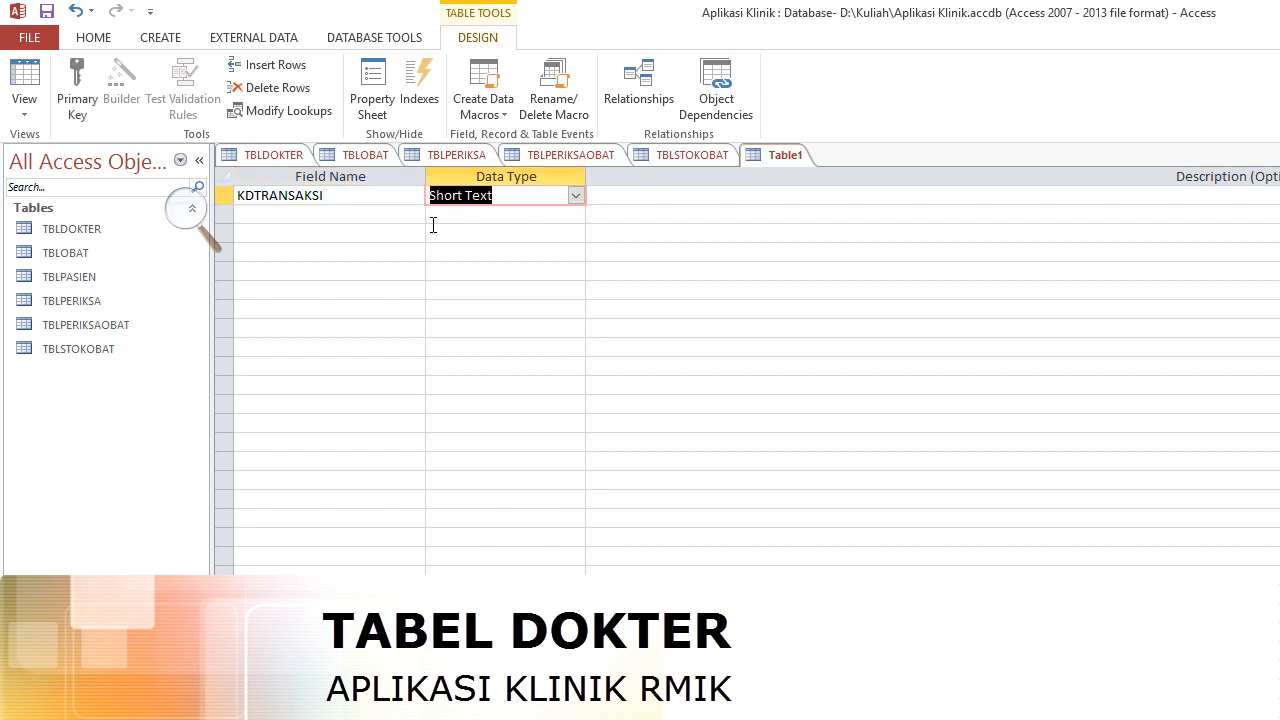
pyautogui.write('a')
pyautogui.press('Tab')
pyautogui.press('Tab')
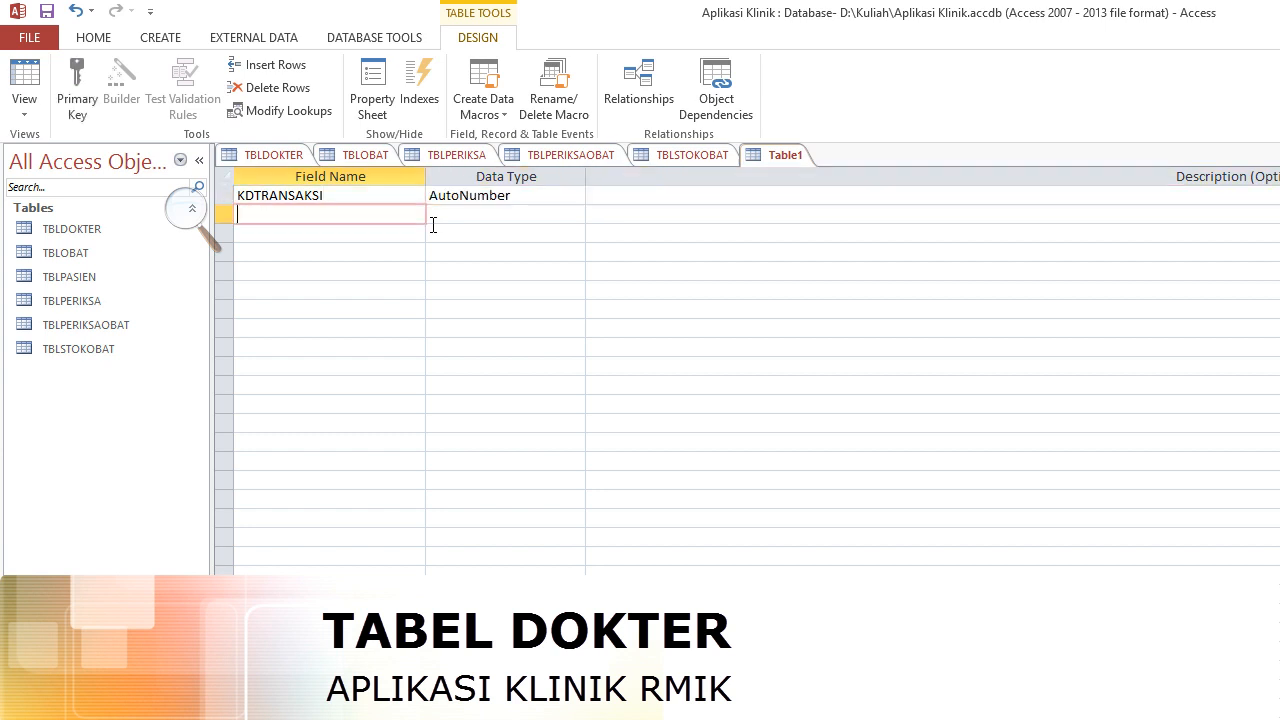
# Add the field KDOBAT with the data type Short Text below KDTRANSAKSI
pyautogui.press('Tab')
pyautogui.hotkey('shift', 'Tab')
pyautogui.write('KDOBAT')
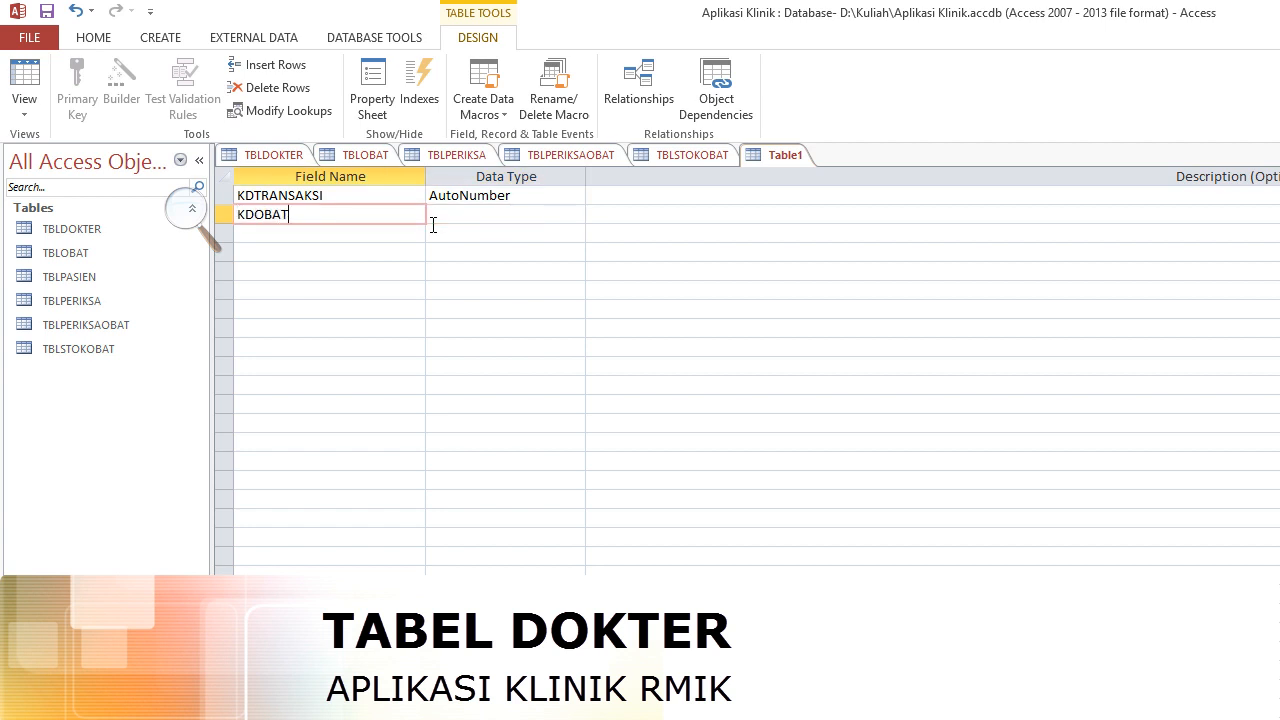
pyautogui.press('Tab')
pyautogui.press('Tab')
pyautogui.press('Tab')
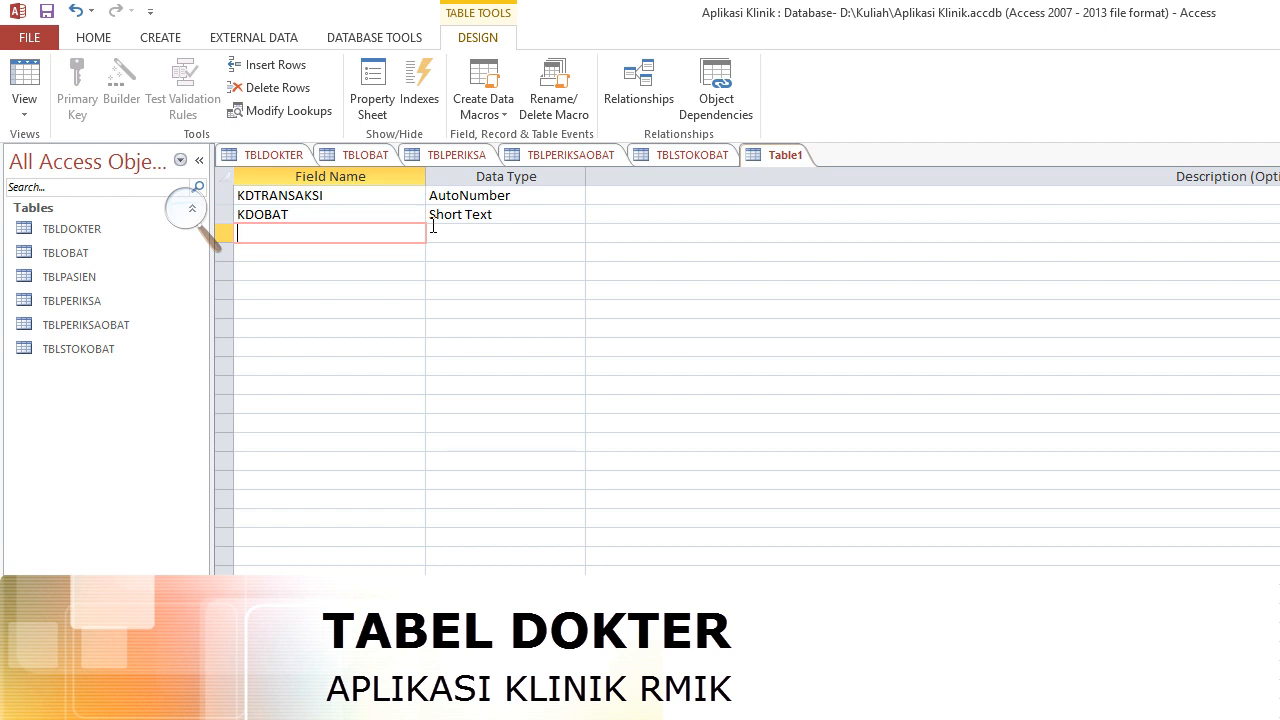
# Add the field TGLTRANSAKSI with the data type Date/Time below KDOBAT
pyautogui.write('TGLTRANSAKSI')
pyautogui.press('Tab')
pyautogui.write('C')
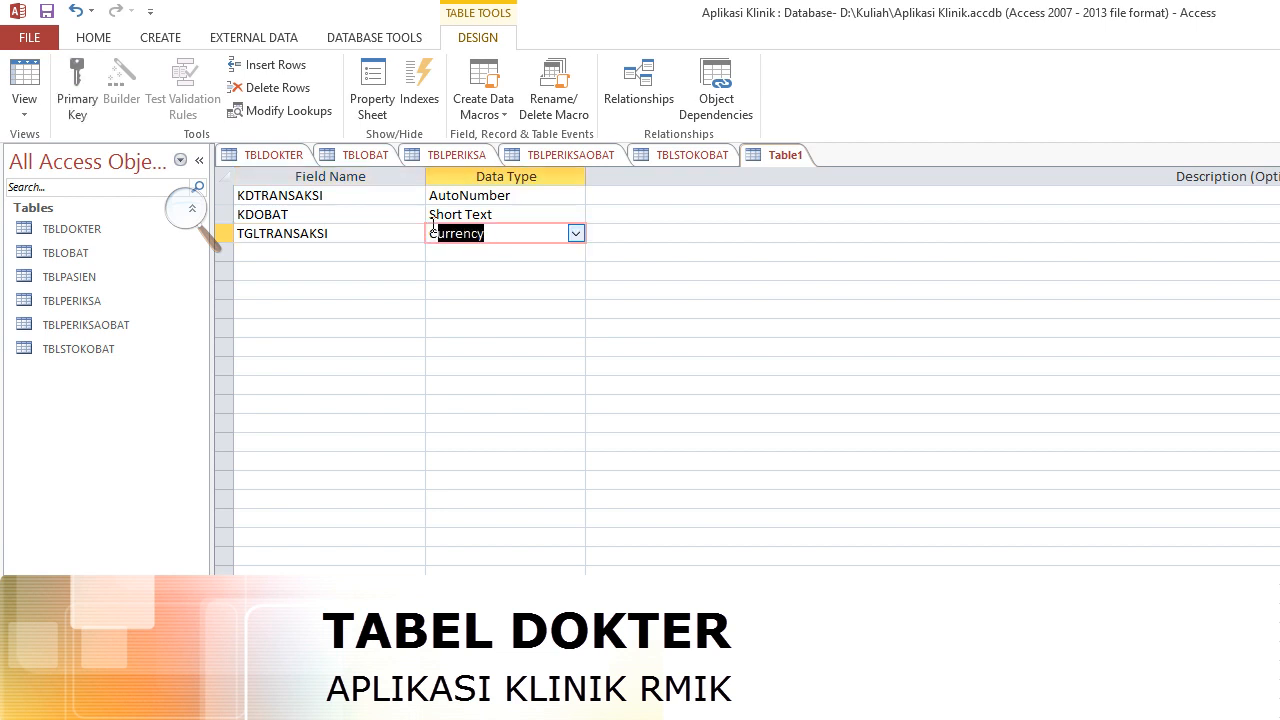
pyautogui.press('BackSpace')
pyautogui.write('D')
pyautogui.press('Tab')
pyautogui.press('Tab')
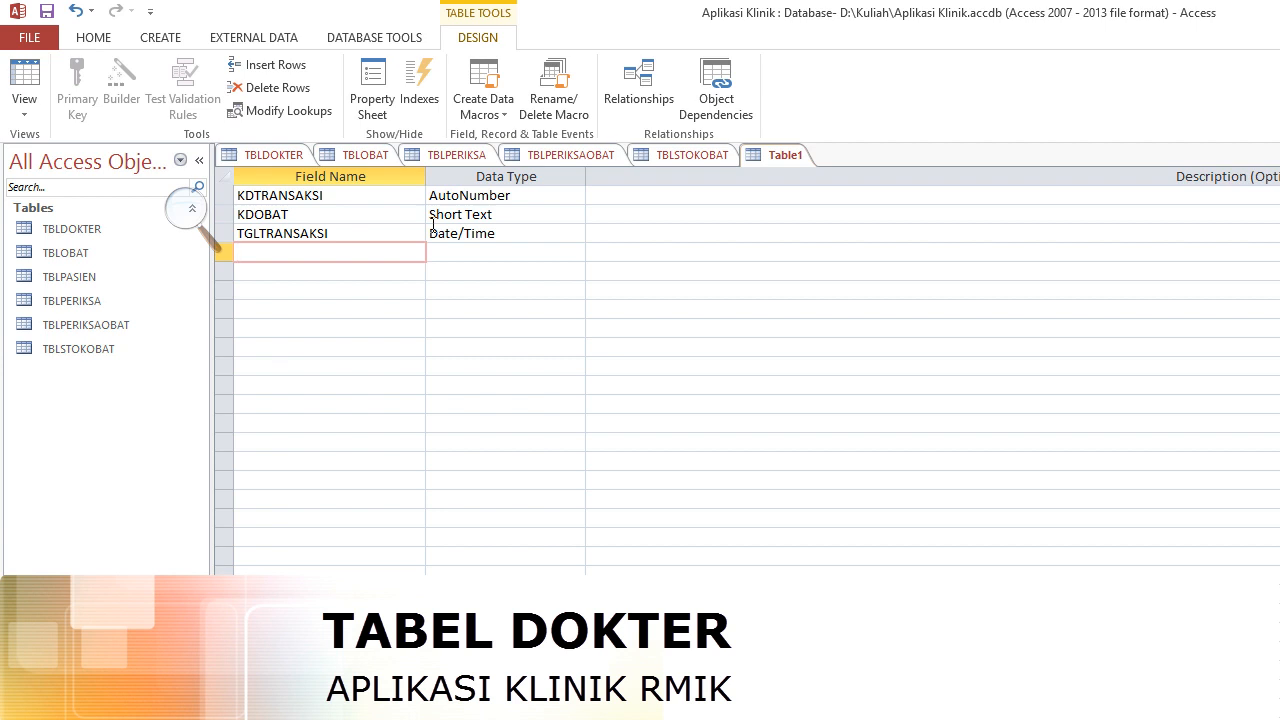
# Add the field JMLMASUK with the data type Number below TGLTRANSAKSI
pyautogui.write('JUM')
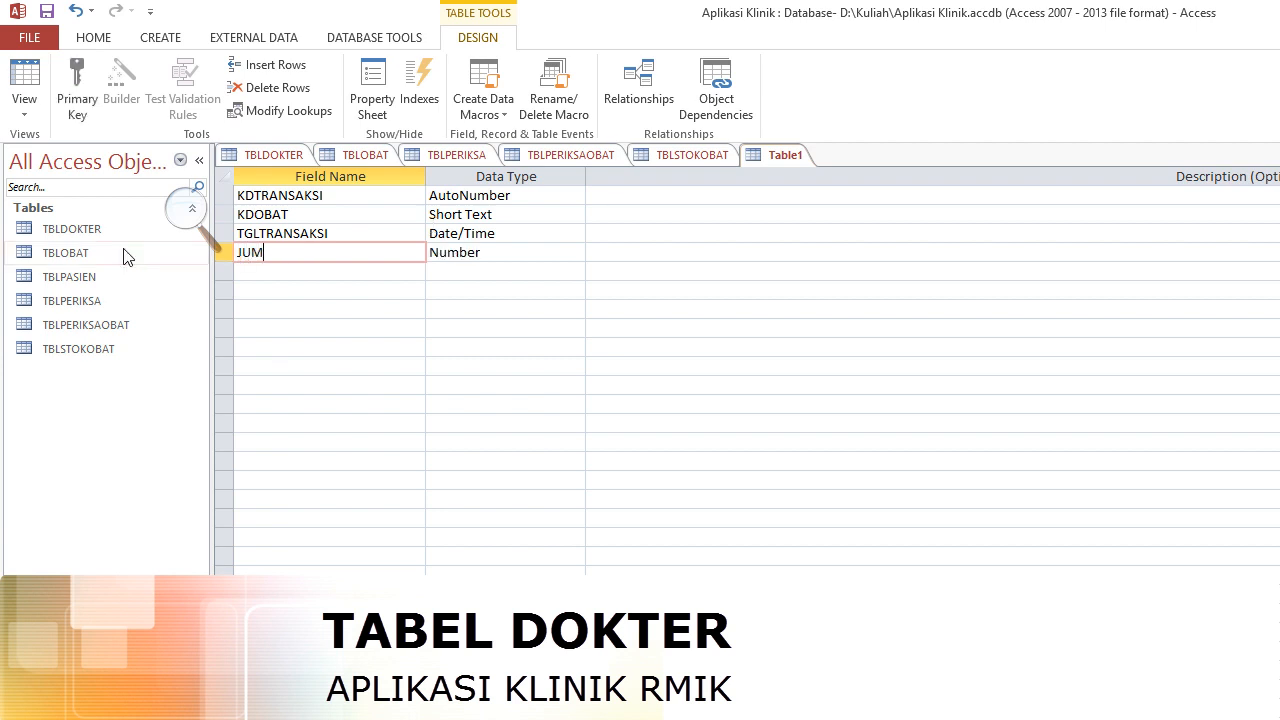
pyautogui.press('BackSpace')
pyautogui.press('BackSpace')
pyautogui.write('MLMASUK')
pyautogui.press('Tab')
pyautogui.write('NUM')
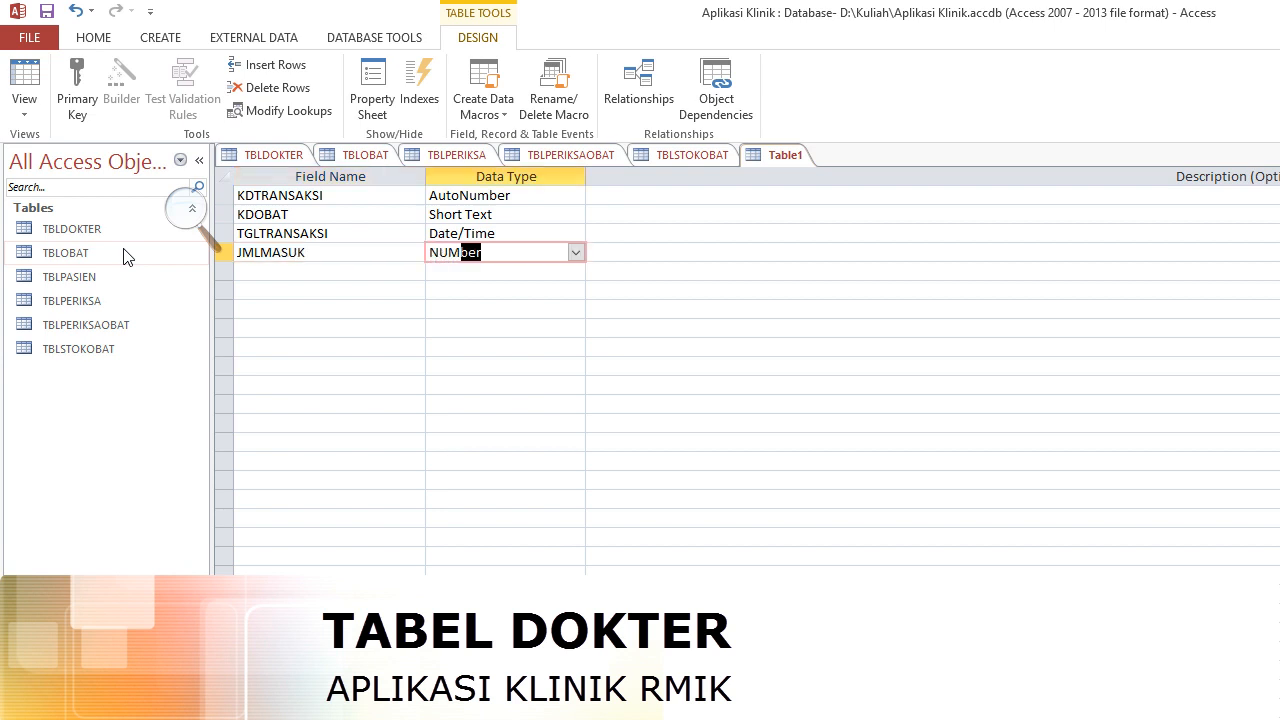
pyautogui.press('Tab')
pyautogui.press('Tab')
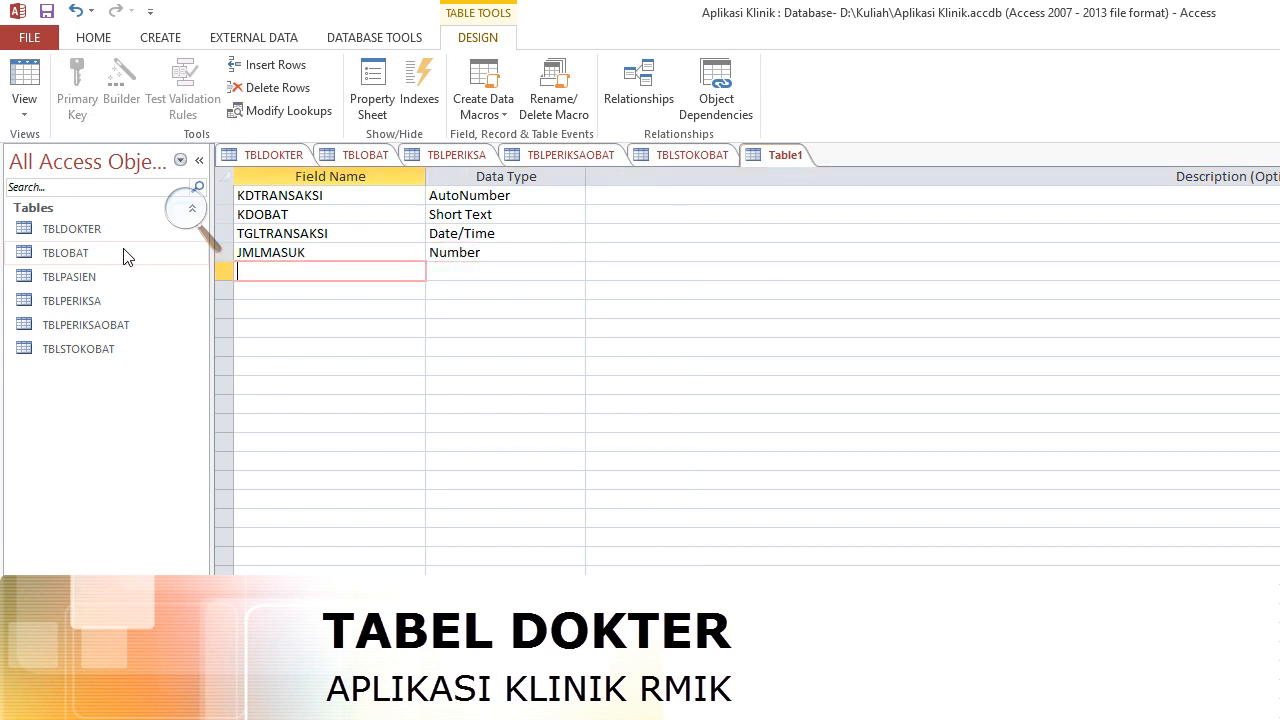
# Add the fields KETERANGAN as Short Text and JMLKELUAR as Number below JMLMASUK
pyautogui.write('KETERANGAN')
pyautogui.press('Tab')
pyautogui.press('Tab')
pyautogui.press('Tab')
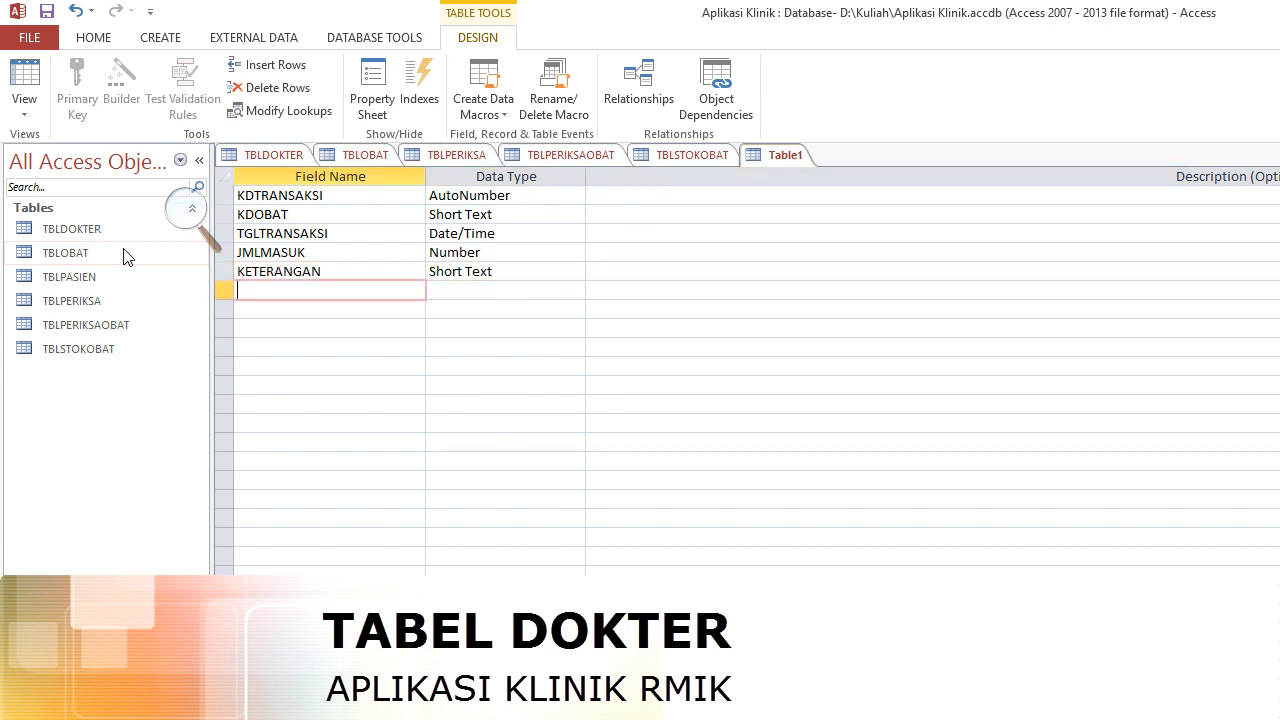
pyautogui.write('JMLKELUAR')
pyautogui.press('Tab')
pyautogui.write('n')
pyautogui.press('Tab')
pyautogui.press('Tab')
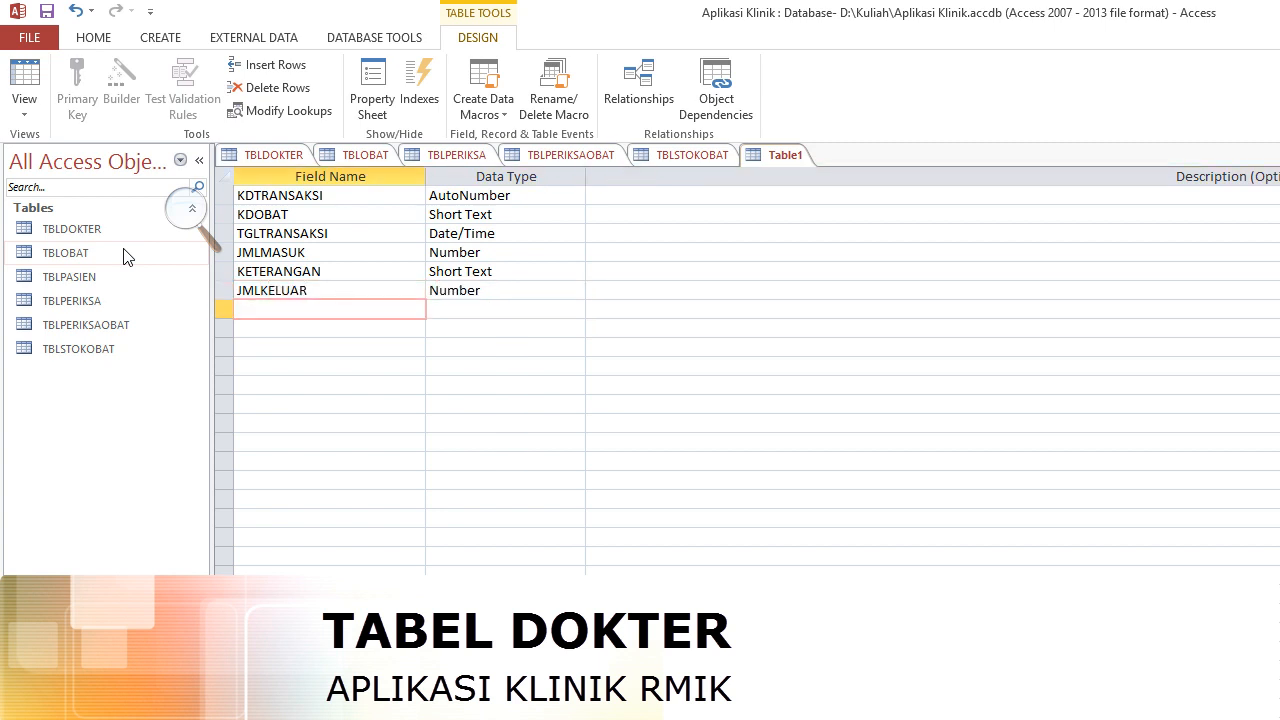
# Add the field JMLSALDO with the data type Number below JMLKELUAR
pyautogui.write('JUML')
pyautogui.press('BackSpace')
pyautogui.press('BackSpace')
pyautogui.press('BackSpace')
pyautogui.write('MLSALDO')
pyautogui.press('Tab')
pyautogui.write('n')
pyautogui.press('Tab')
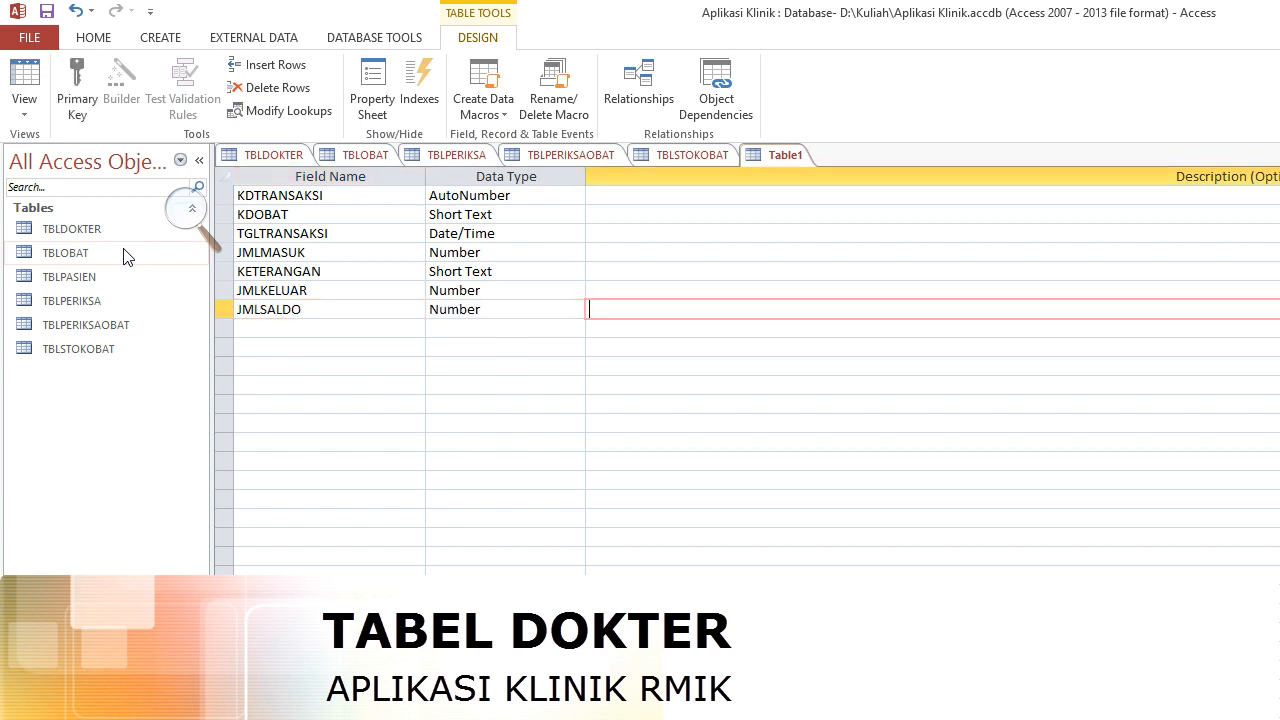
# Add the field TAHUN with the data type Number below JMLSALDO
pyautogui.press('Tab')
pyautogui.write('TAHUN')
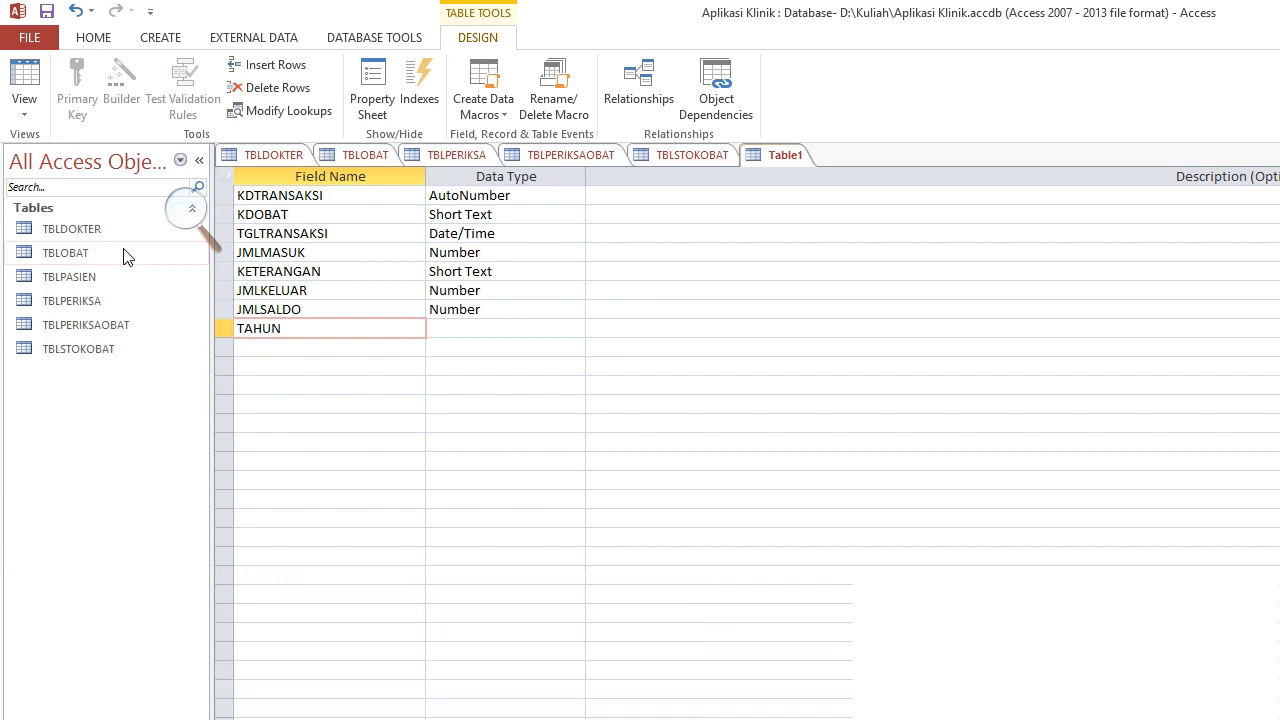
pyautogui.press('Tab')
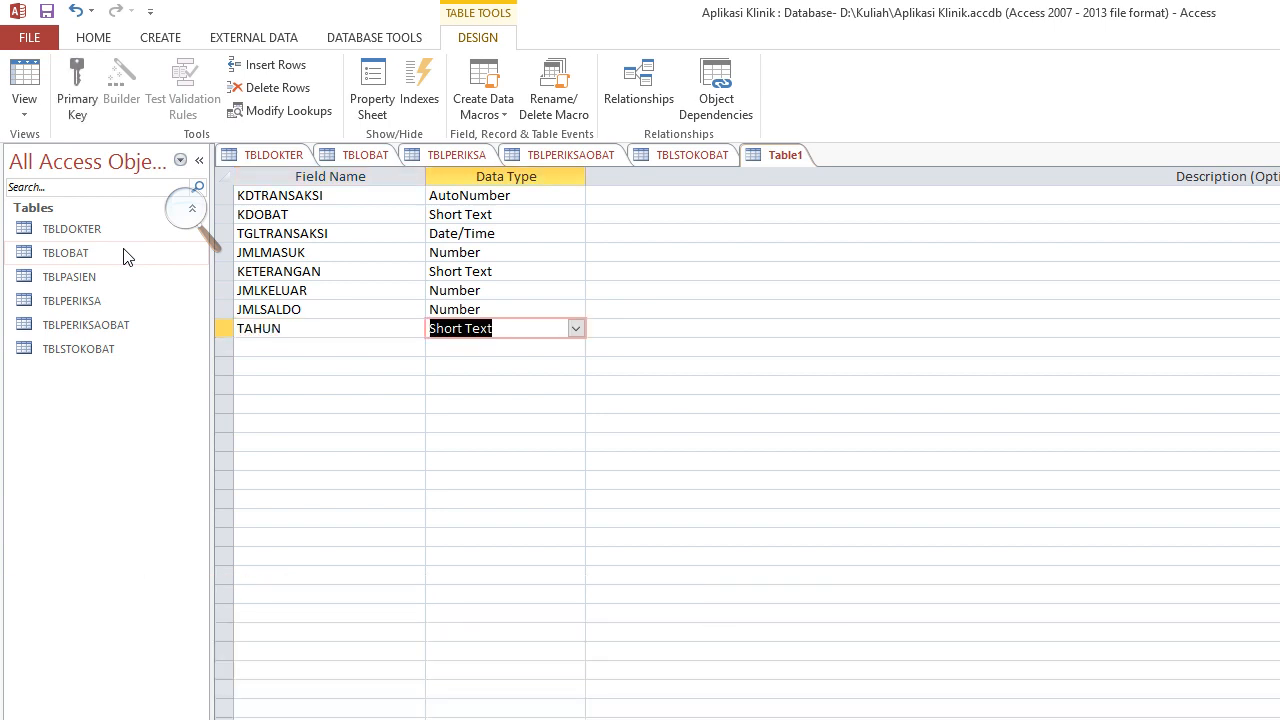
pyautogui.write('n')
pyautogui.press('Tab')
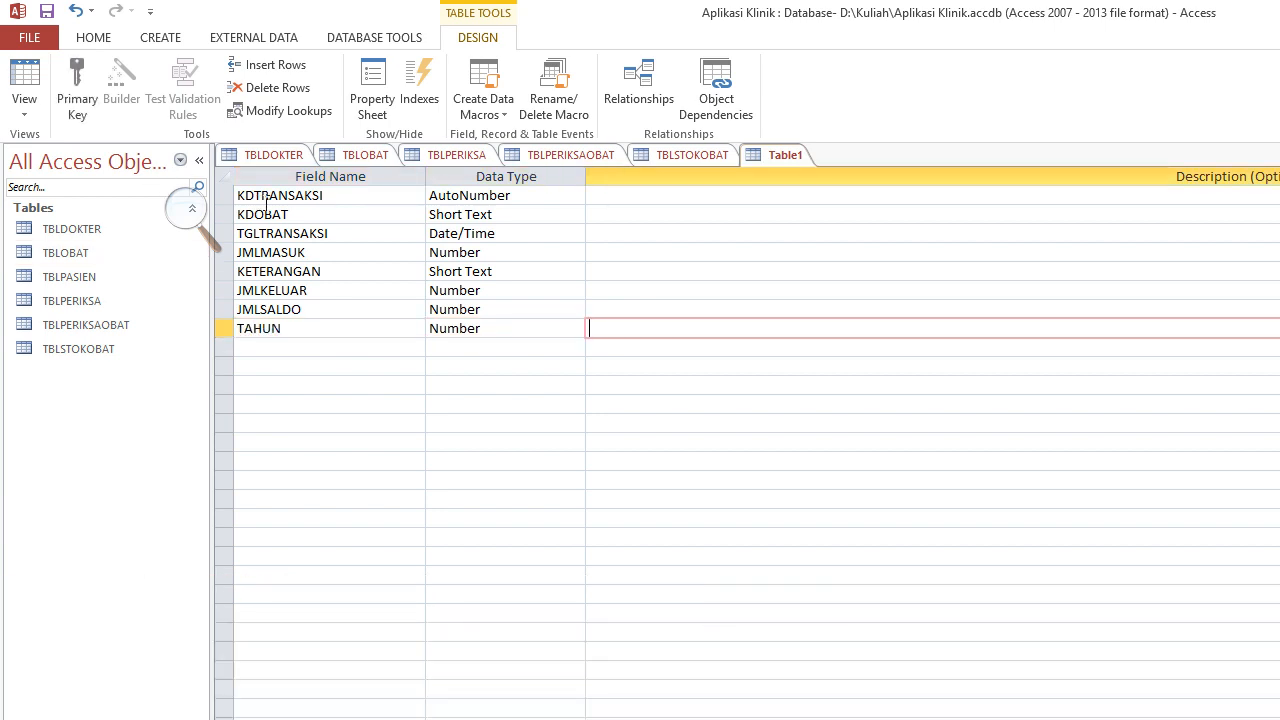
# Make KDTRANSAKSI the primary key and save the table as TBLKARTUSTOKOBAT
pyautogui.click(219, 196)
pyautogui.click(96, 112)
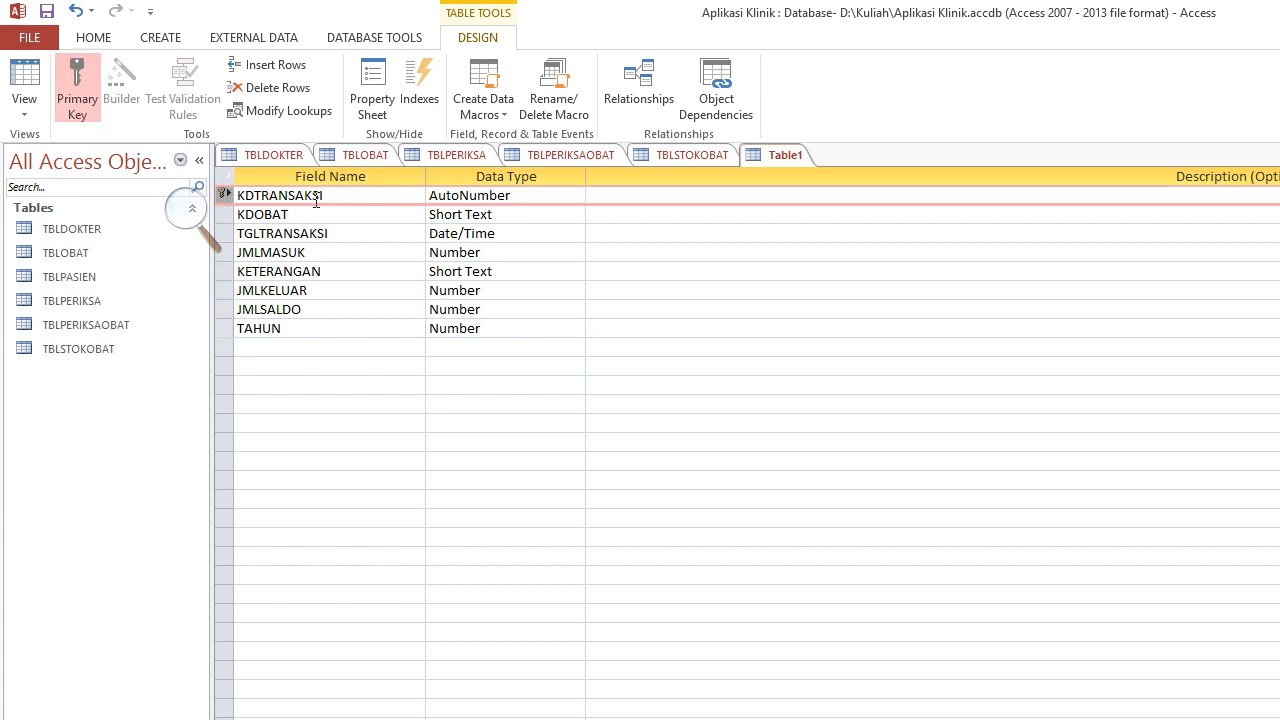
pyautogui.click(47, 11)
pyautogui.write('TBLKARTU')
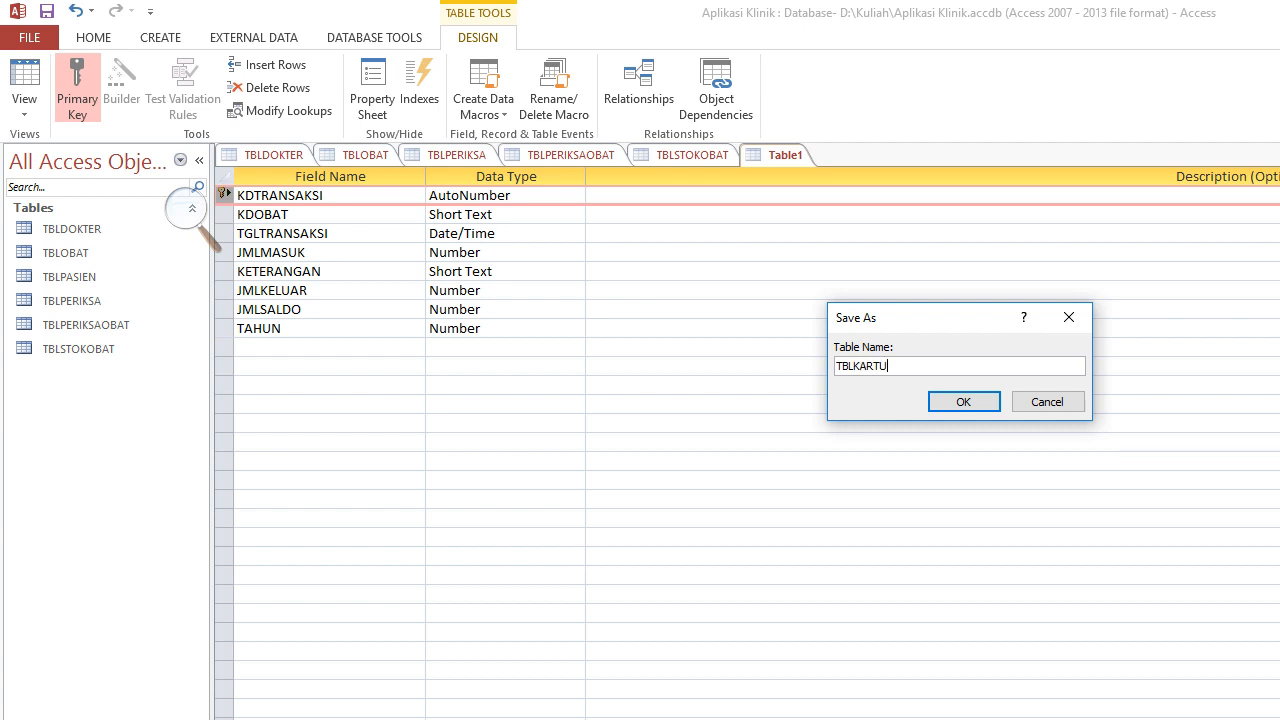
pyautogui.write('STOKOBAT')
pyautogui.press('Return')
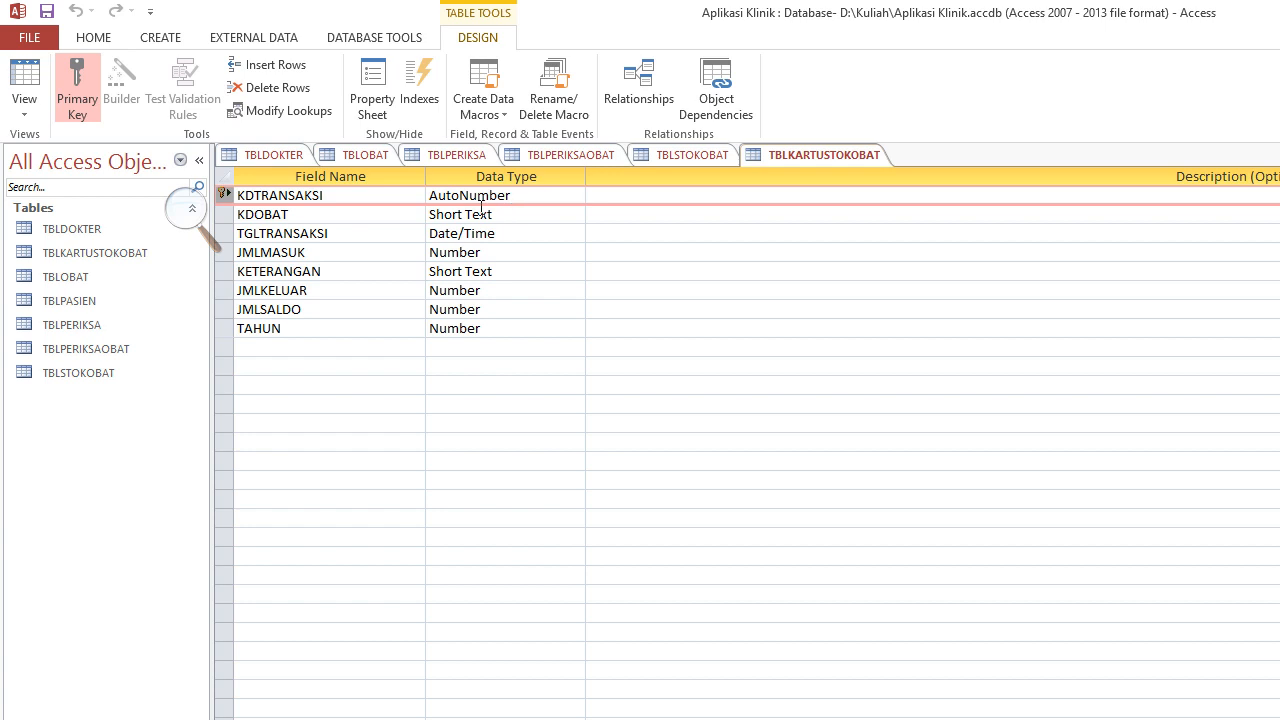